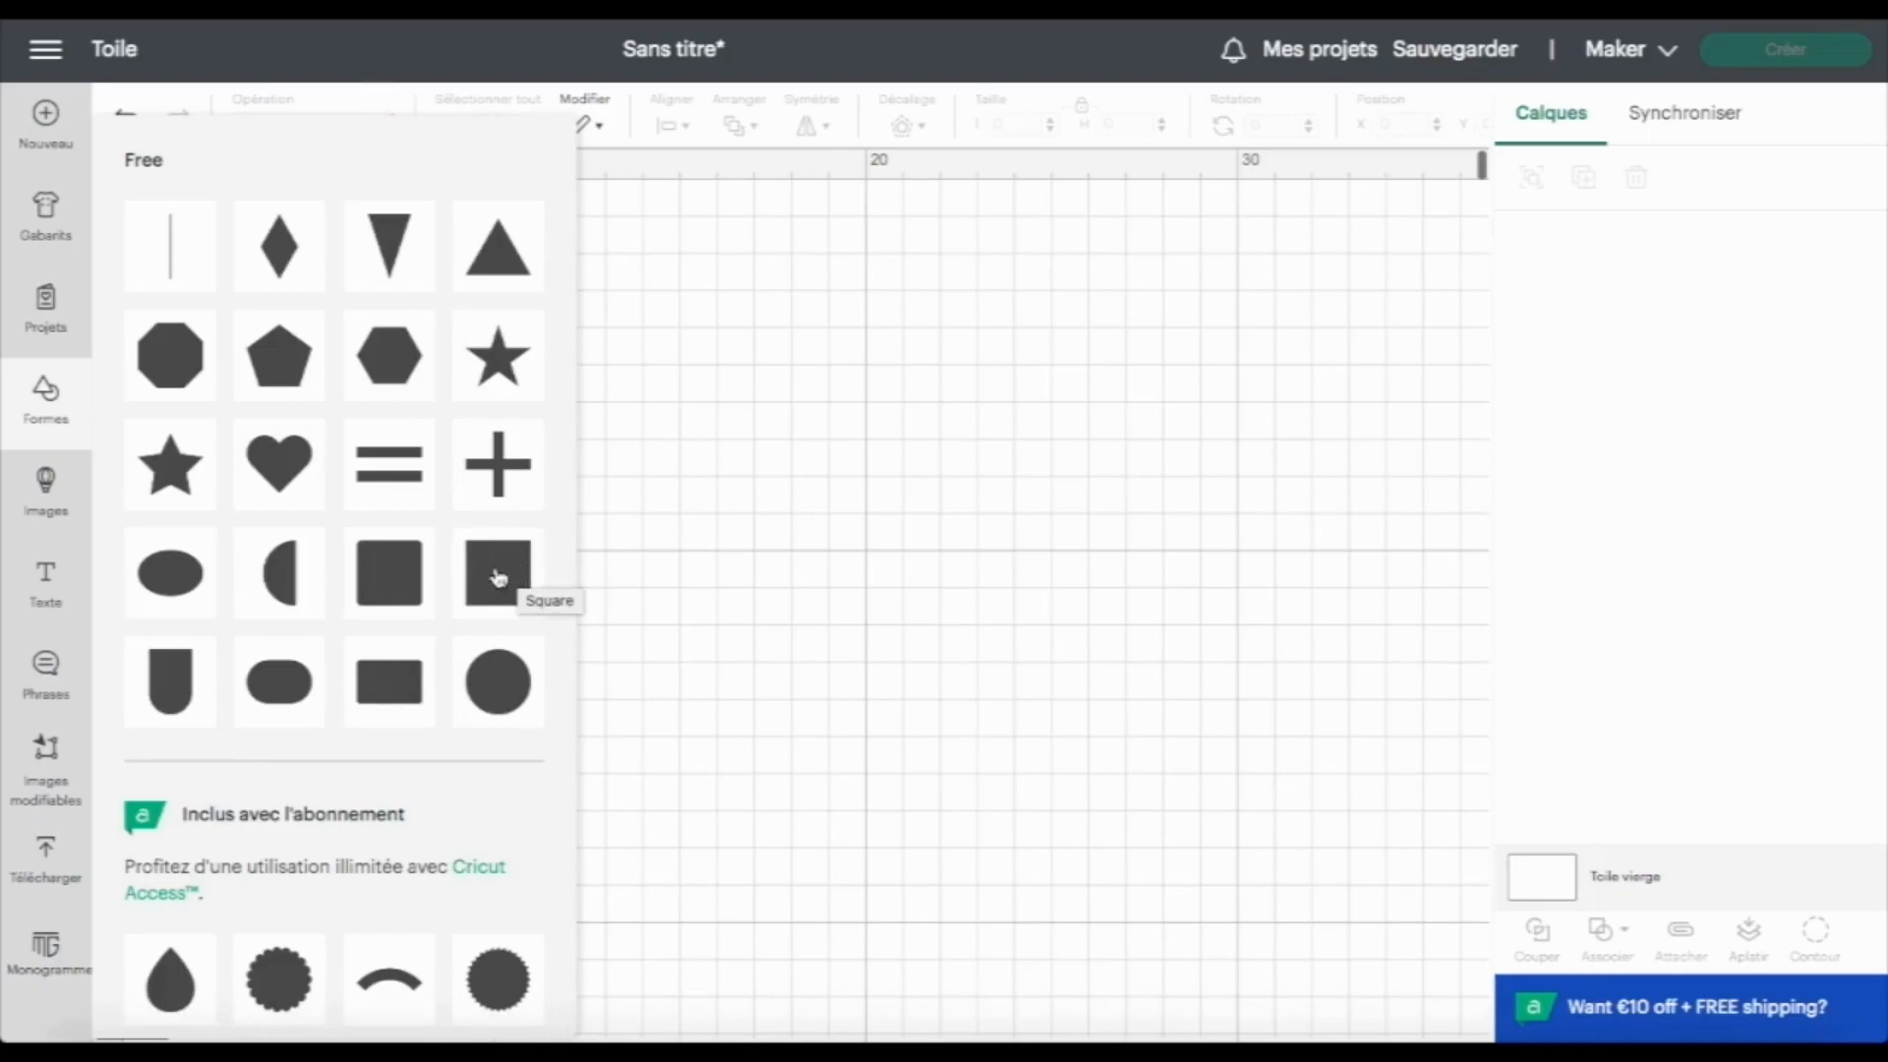
Step: Add a rounded rectangle to the canvas and, with proportions unlocked, set it to 12 cm wide and 5 cm high
click(385, 694)
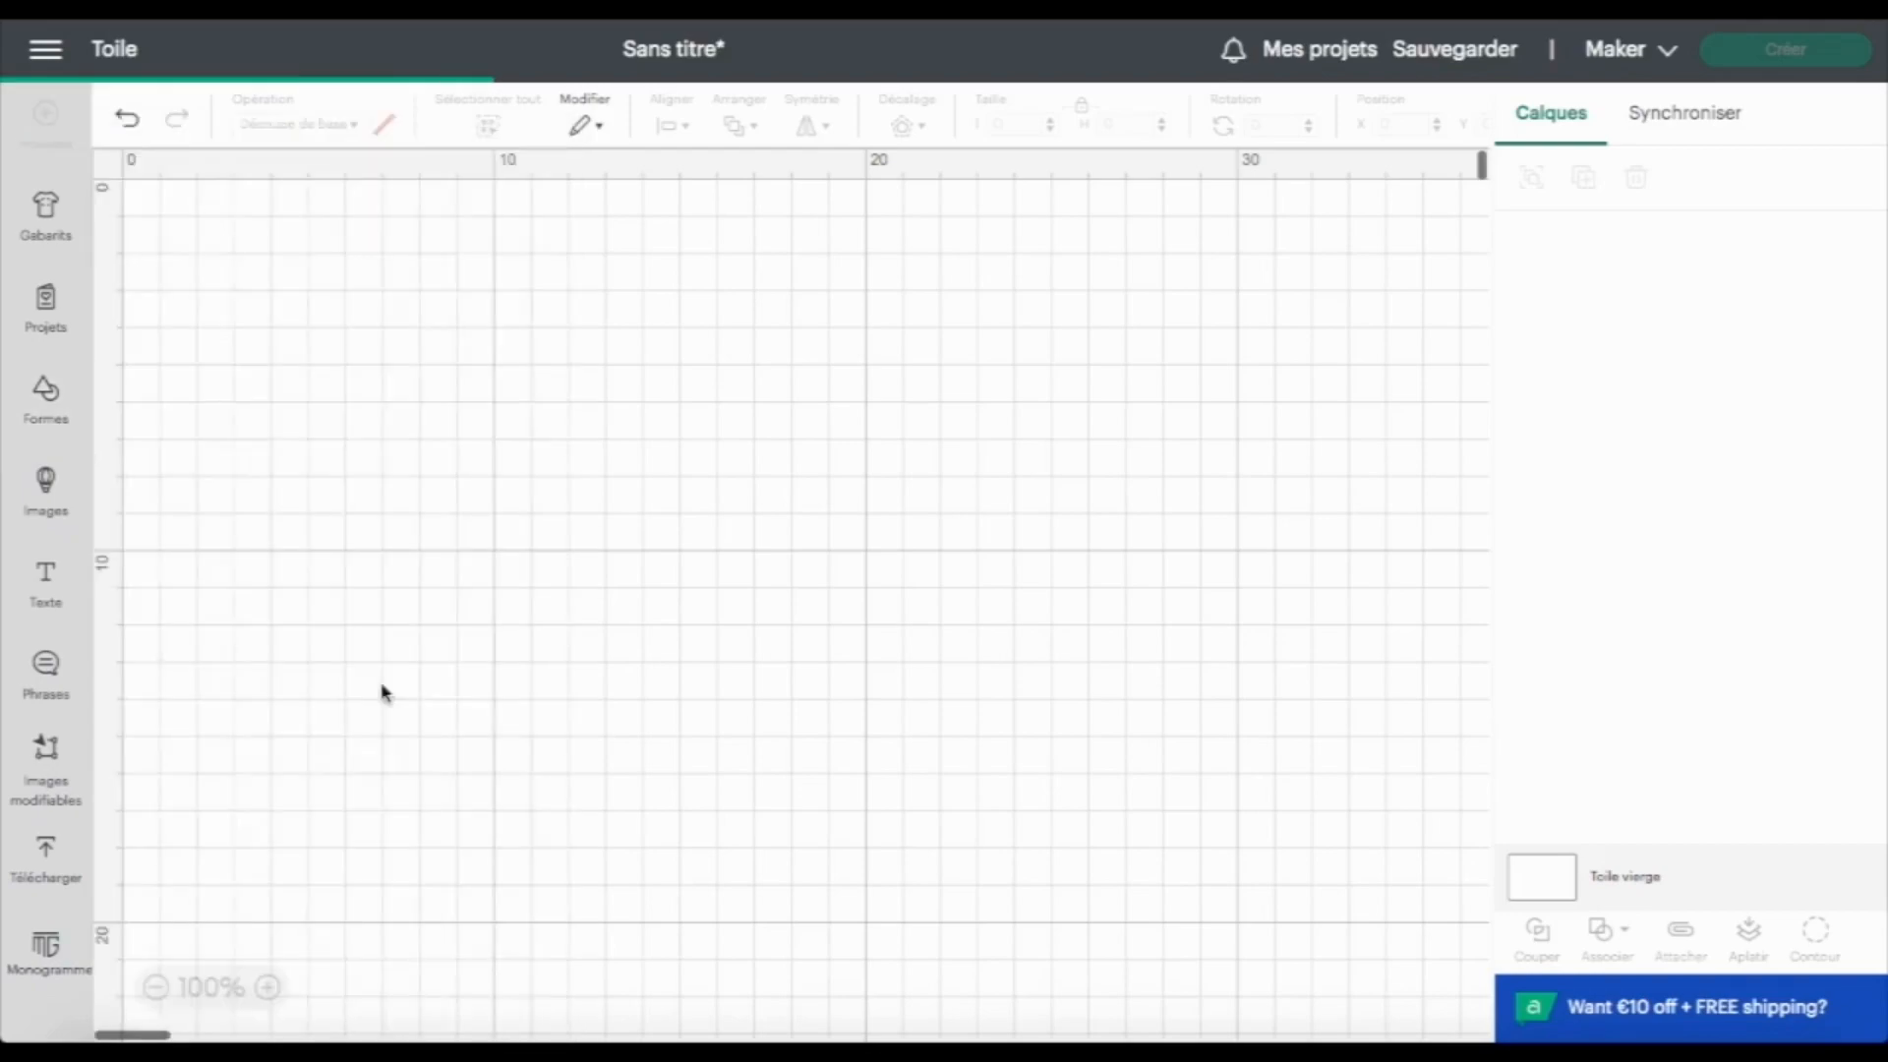
drag(361, 268, 948, 447)
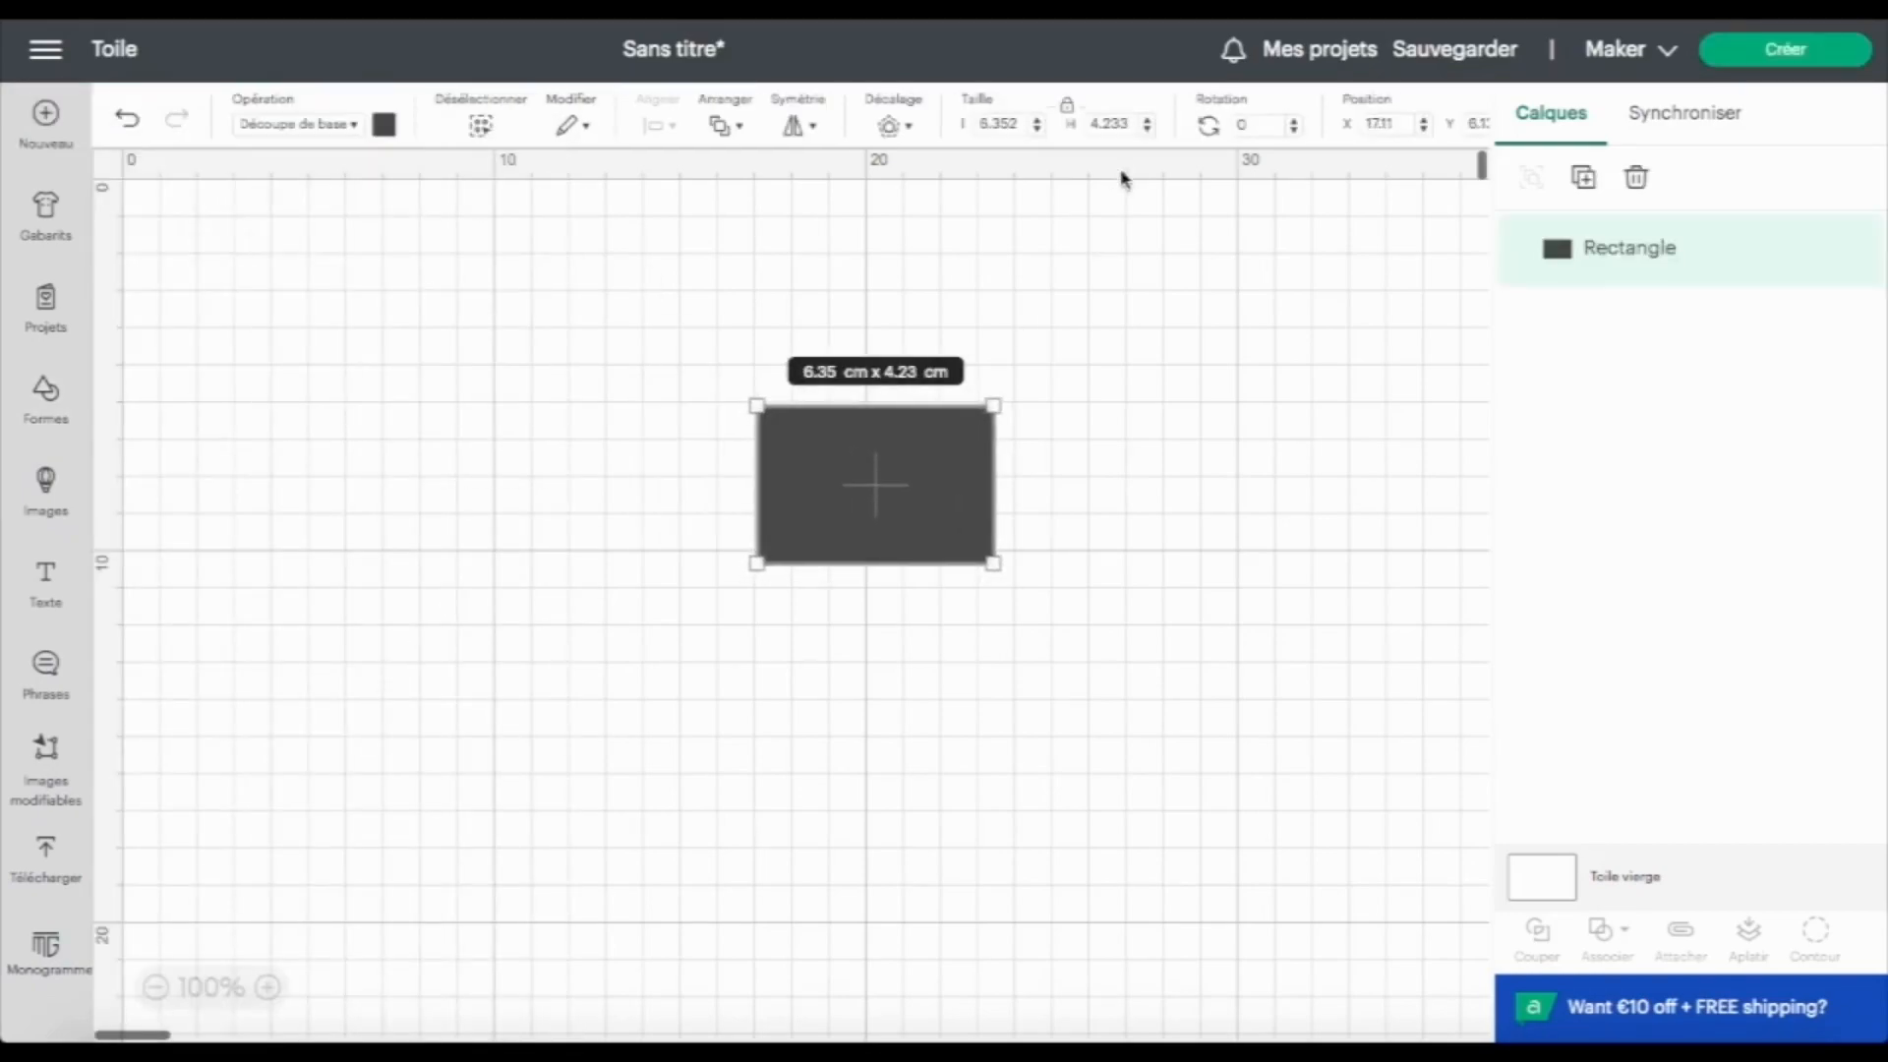
click(1019, 122)
text(12)
click(1110, 120)
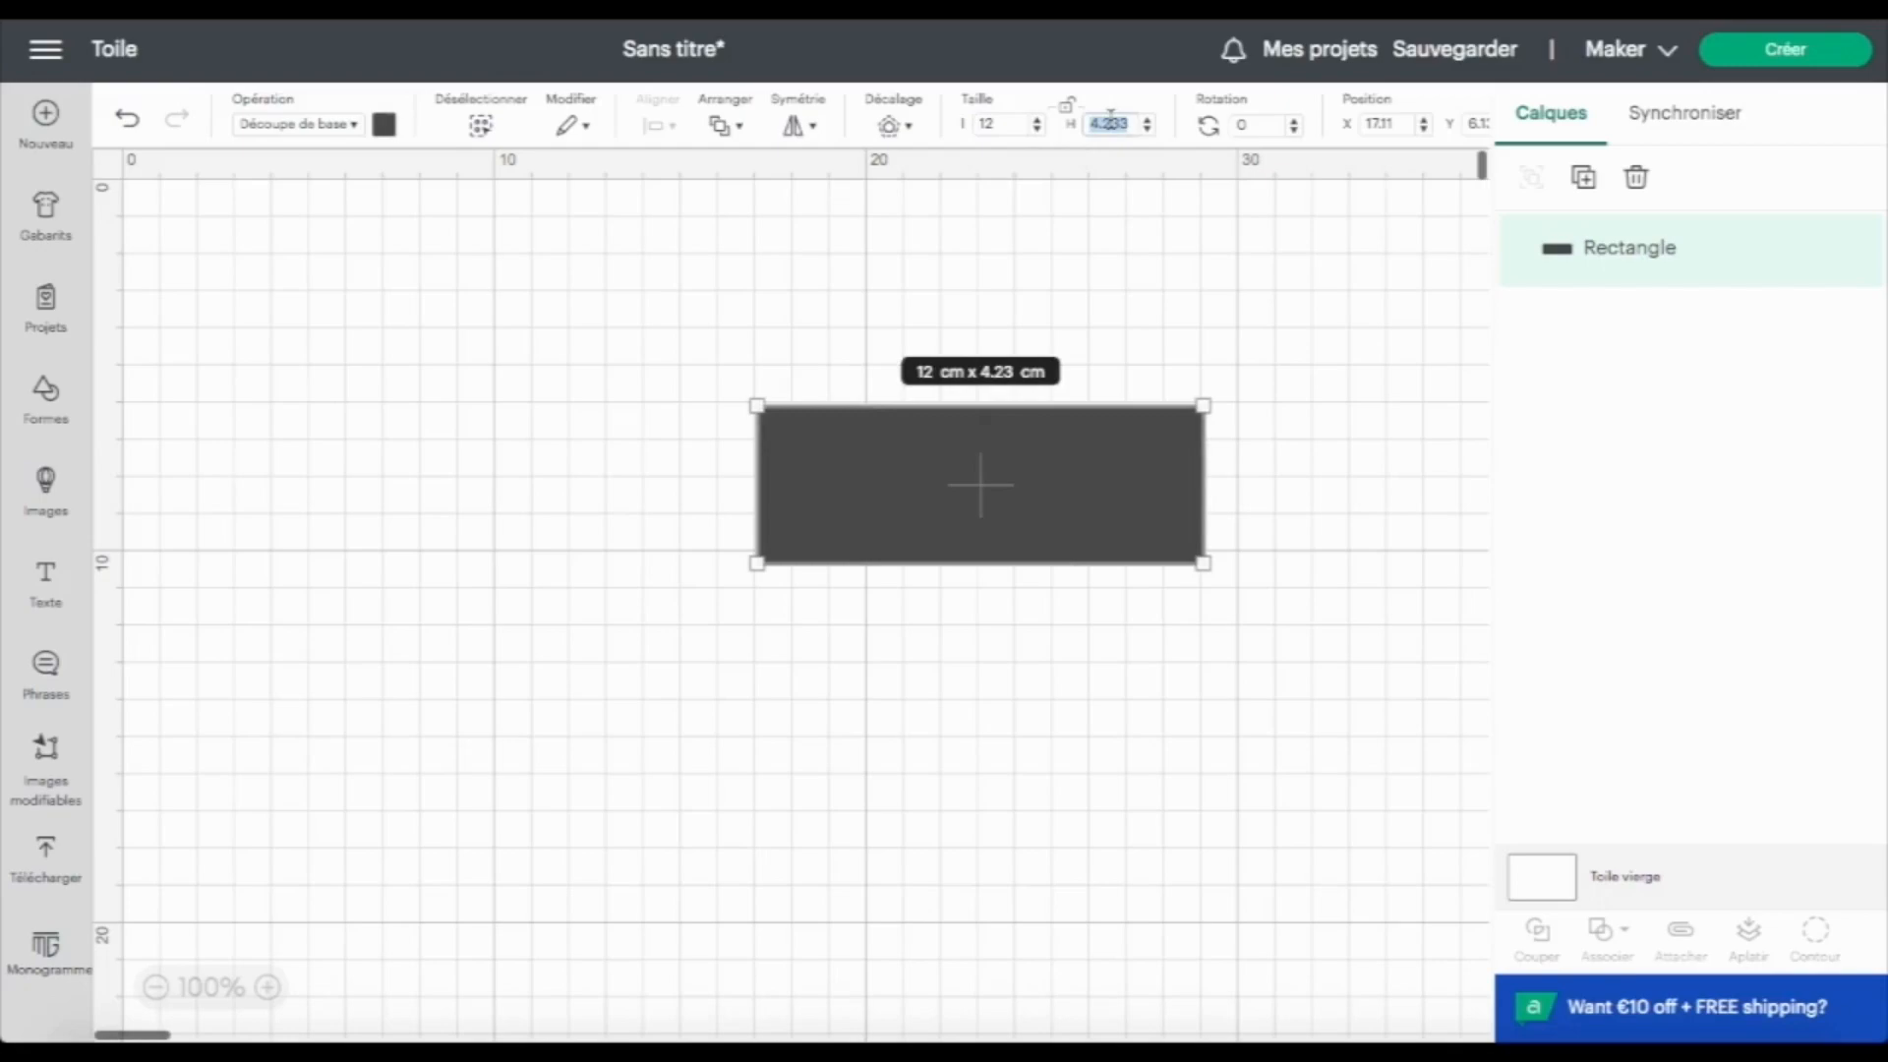
text(5)
key(Return)
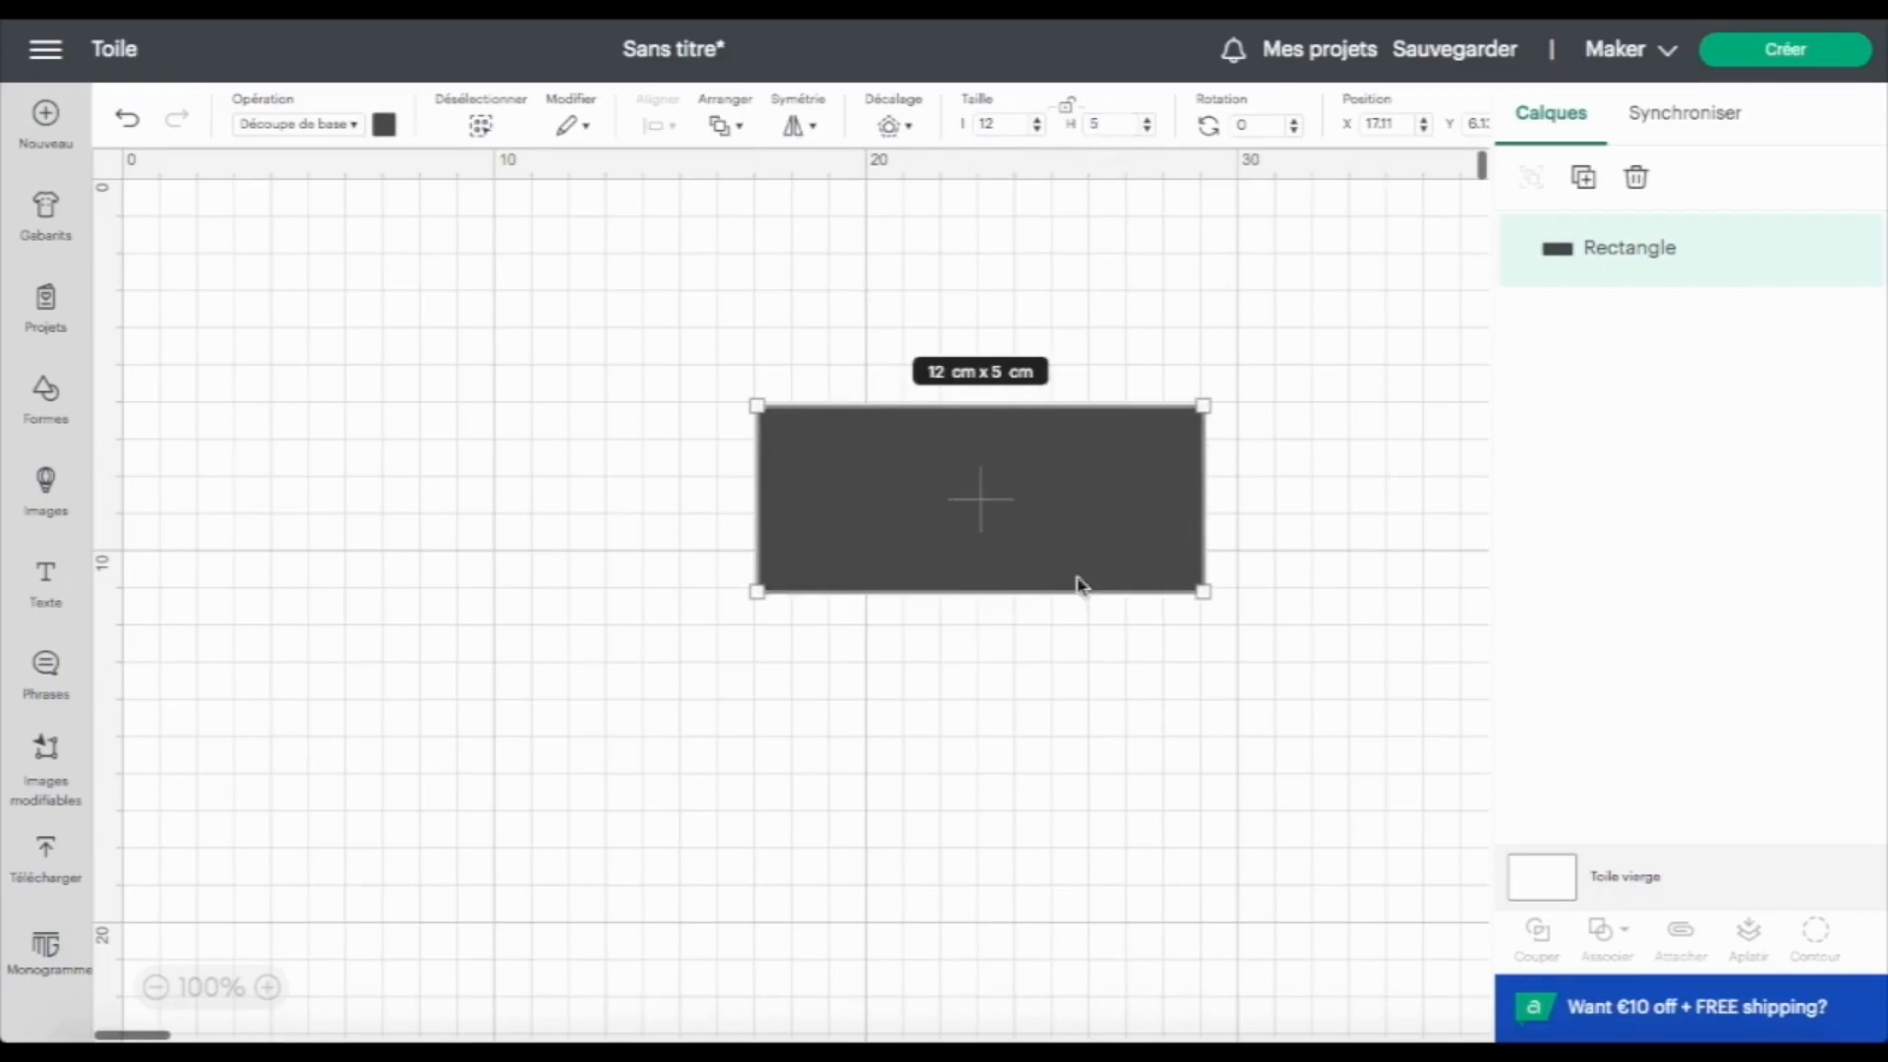
click(1062, 699)
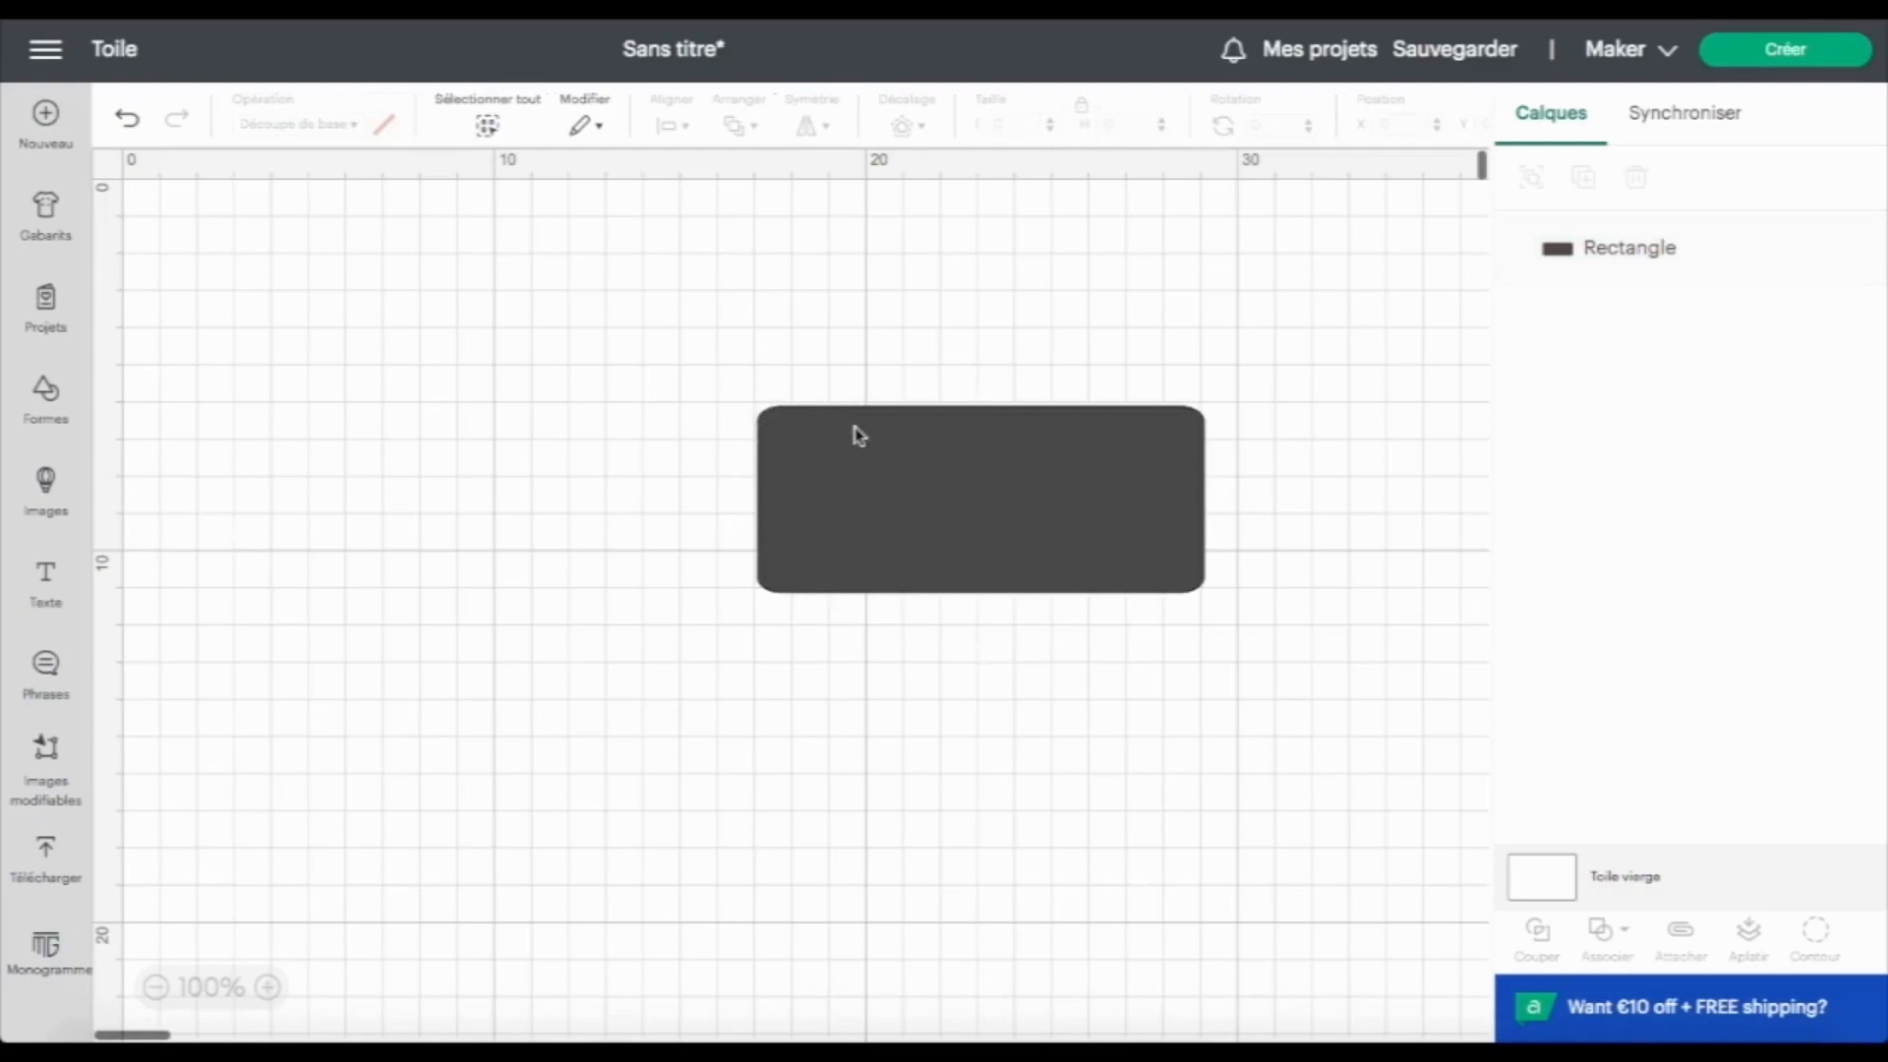
Step: Rotate the rectangle 90 degrees so it stands upright and move it to about X 14.75, Y 4.16
click(1019, 506)
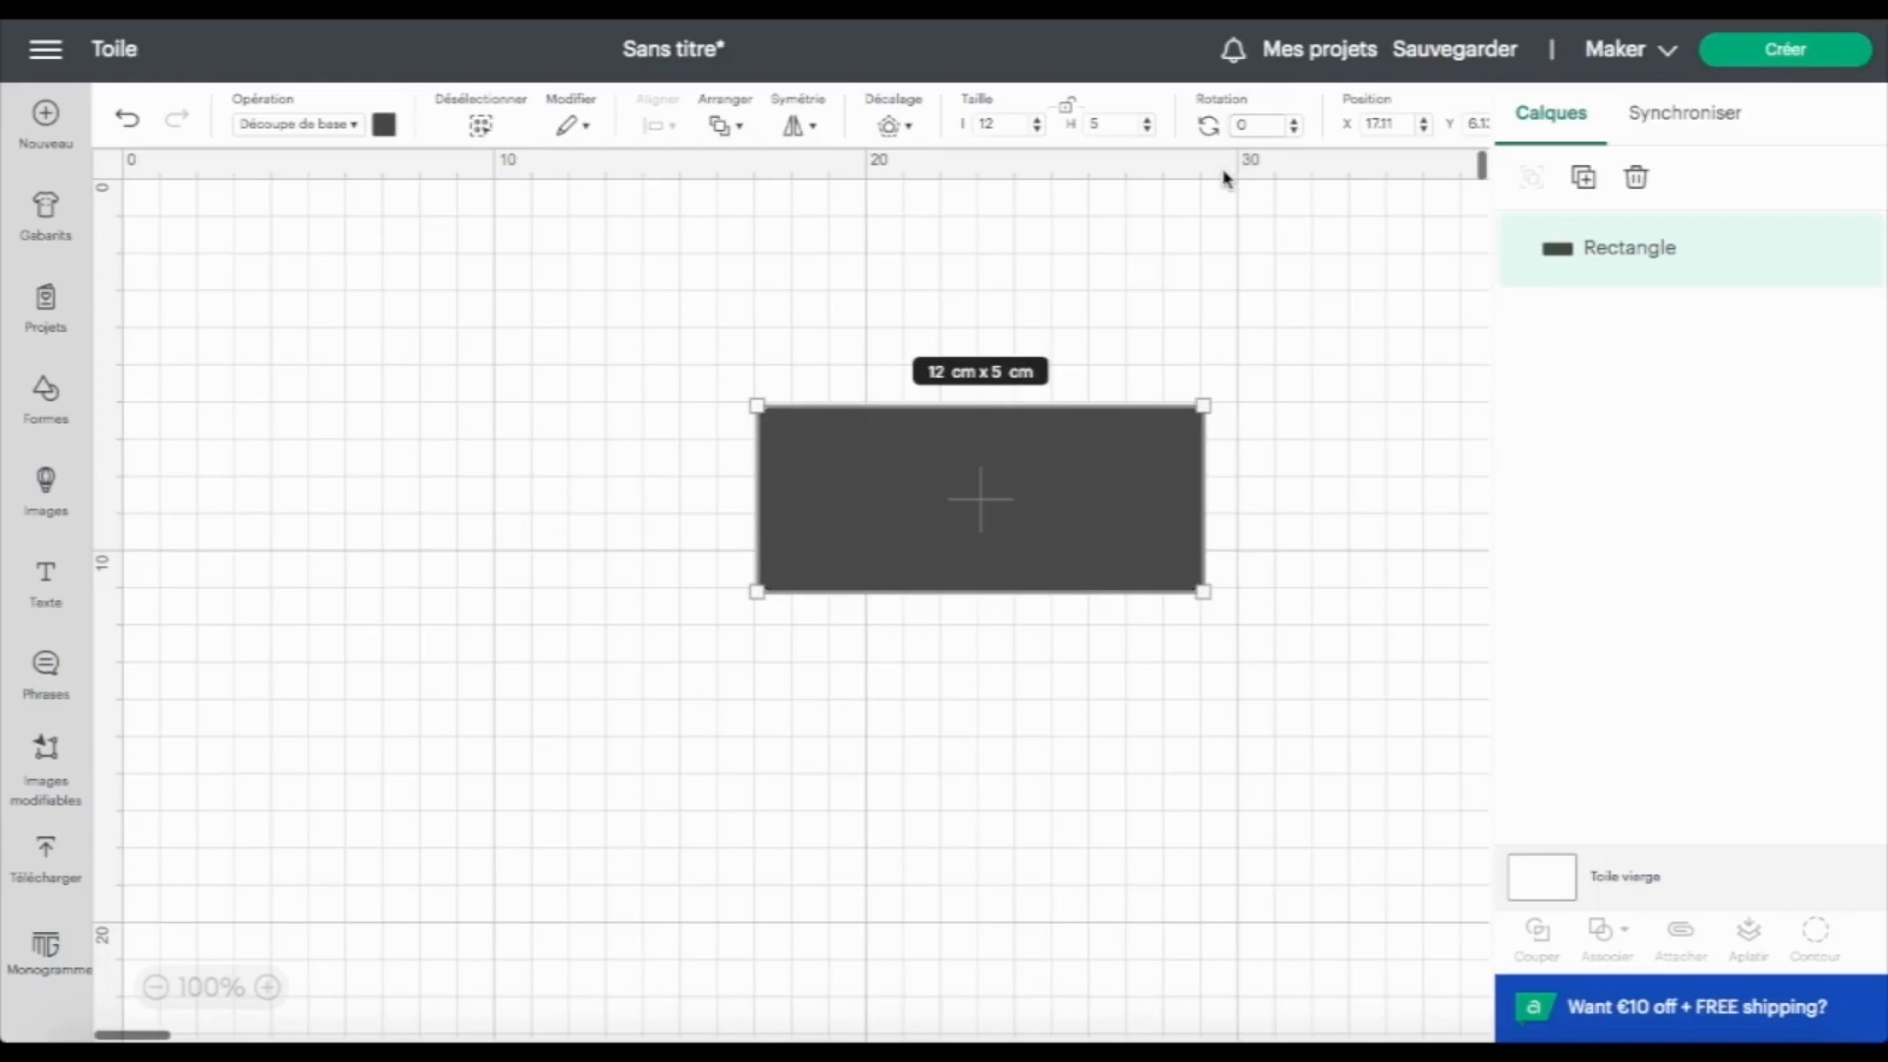
key(Return)
click(1288, 439)
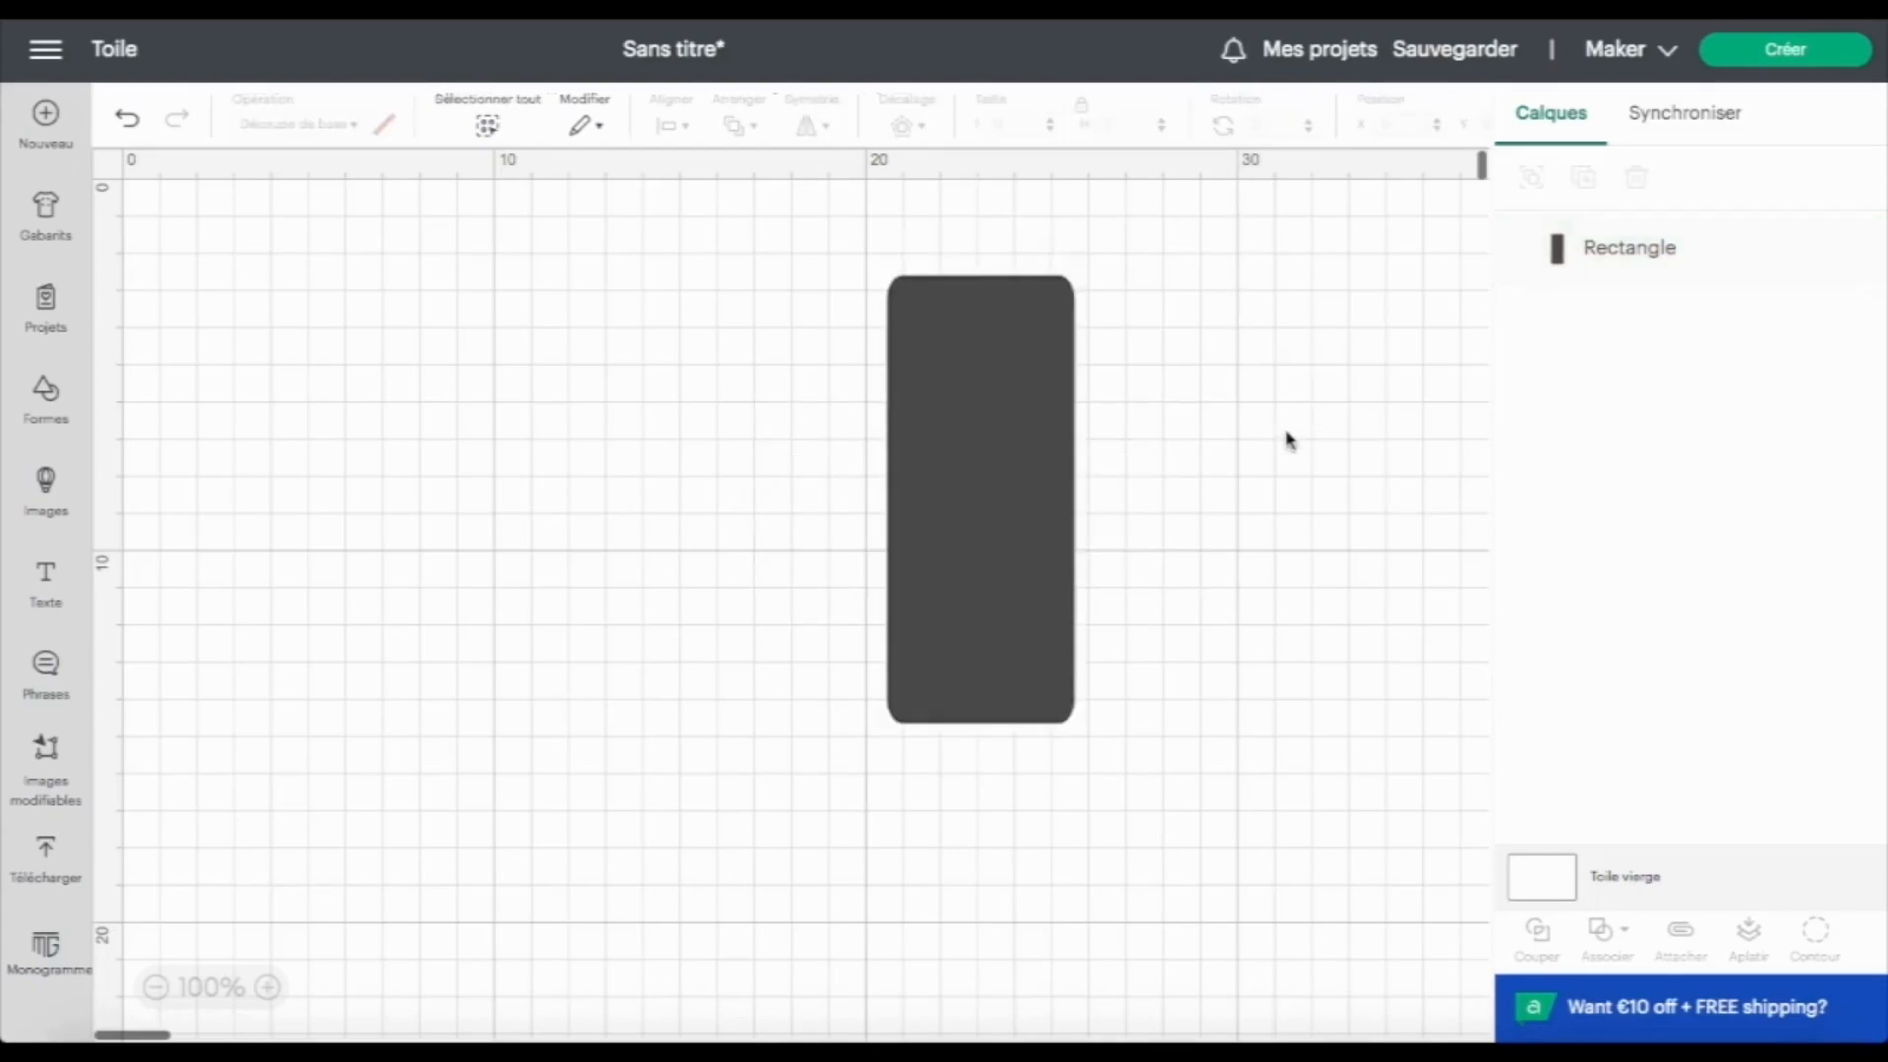
drag(1025, 465, 793, 540)
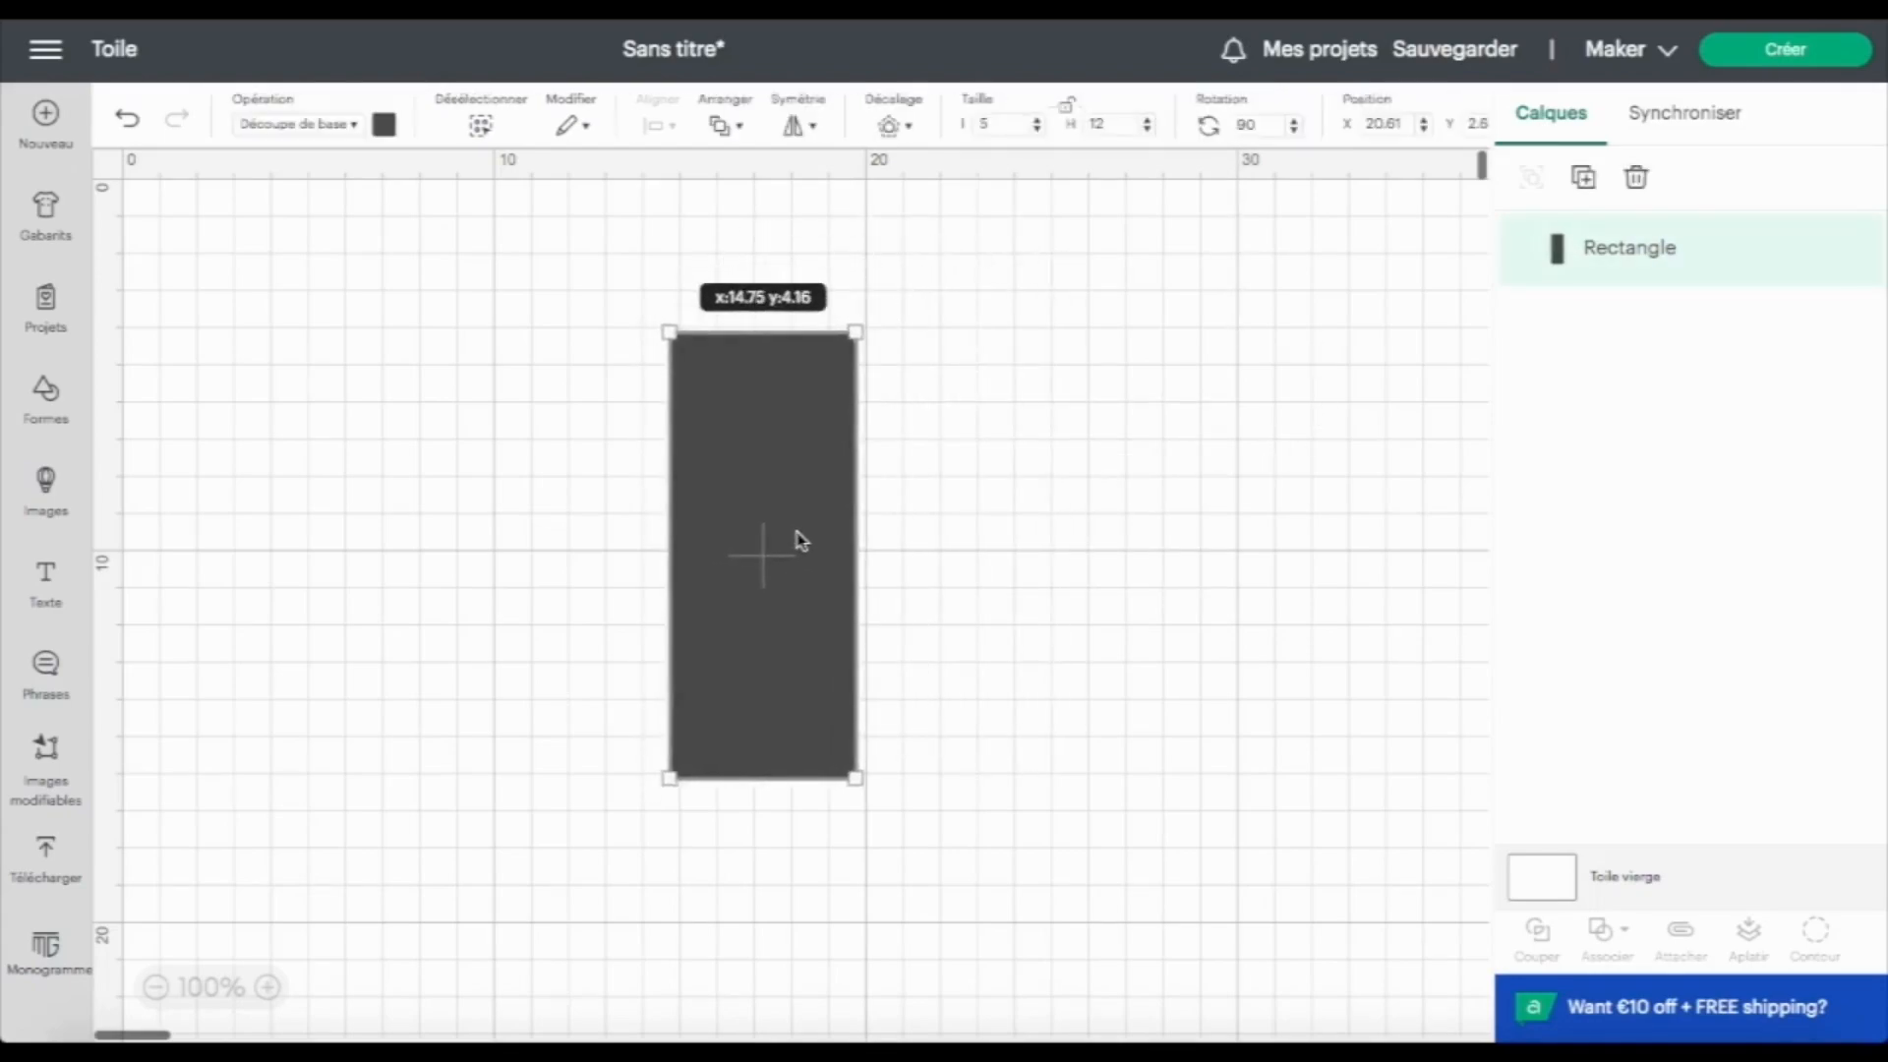
click(509, 562)
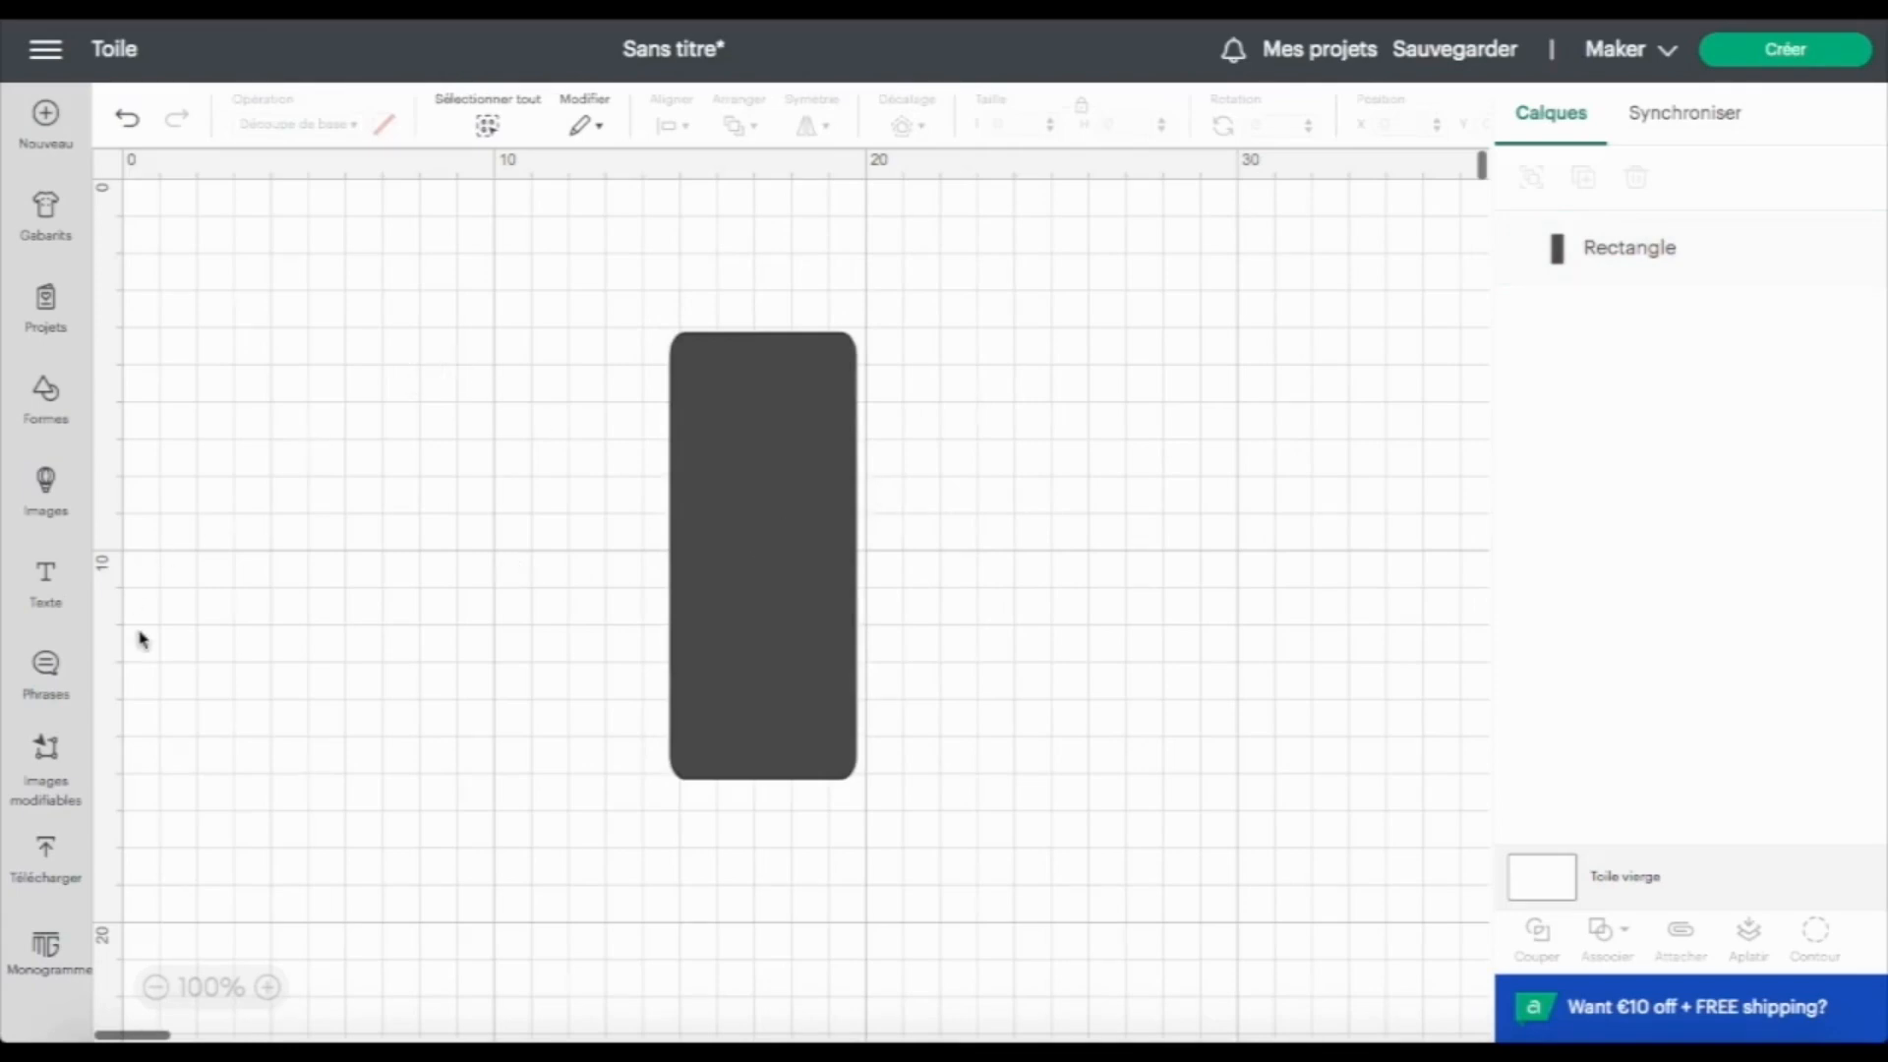
Step: Insert a heart about 3.53 × 3.12 cm so that its tip overlaps the rectangle's upper edge
click(50, 407)
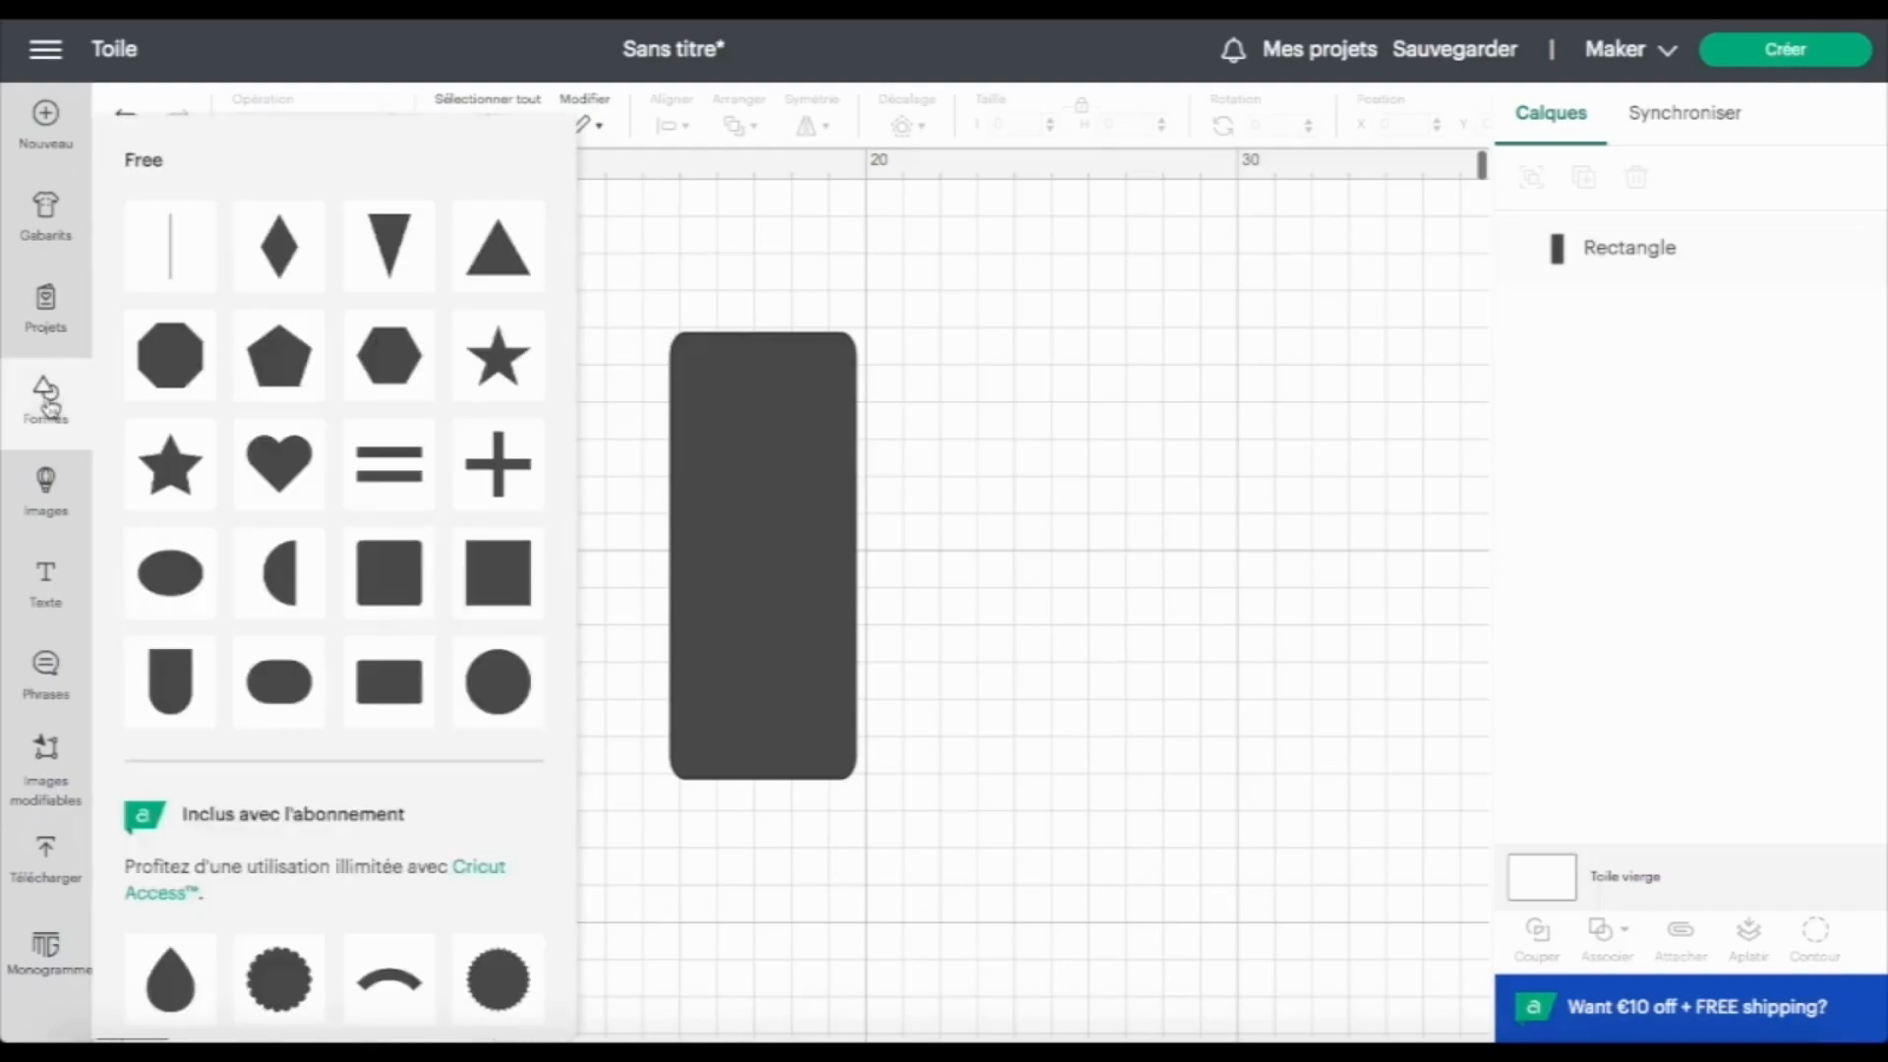
click(286, 481)
drag(354, 334, 804, 314)
drag(852, 242, 804, 308)
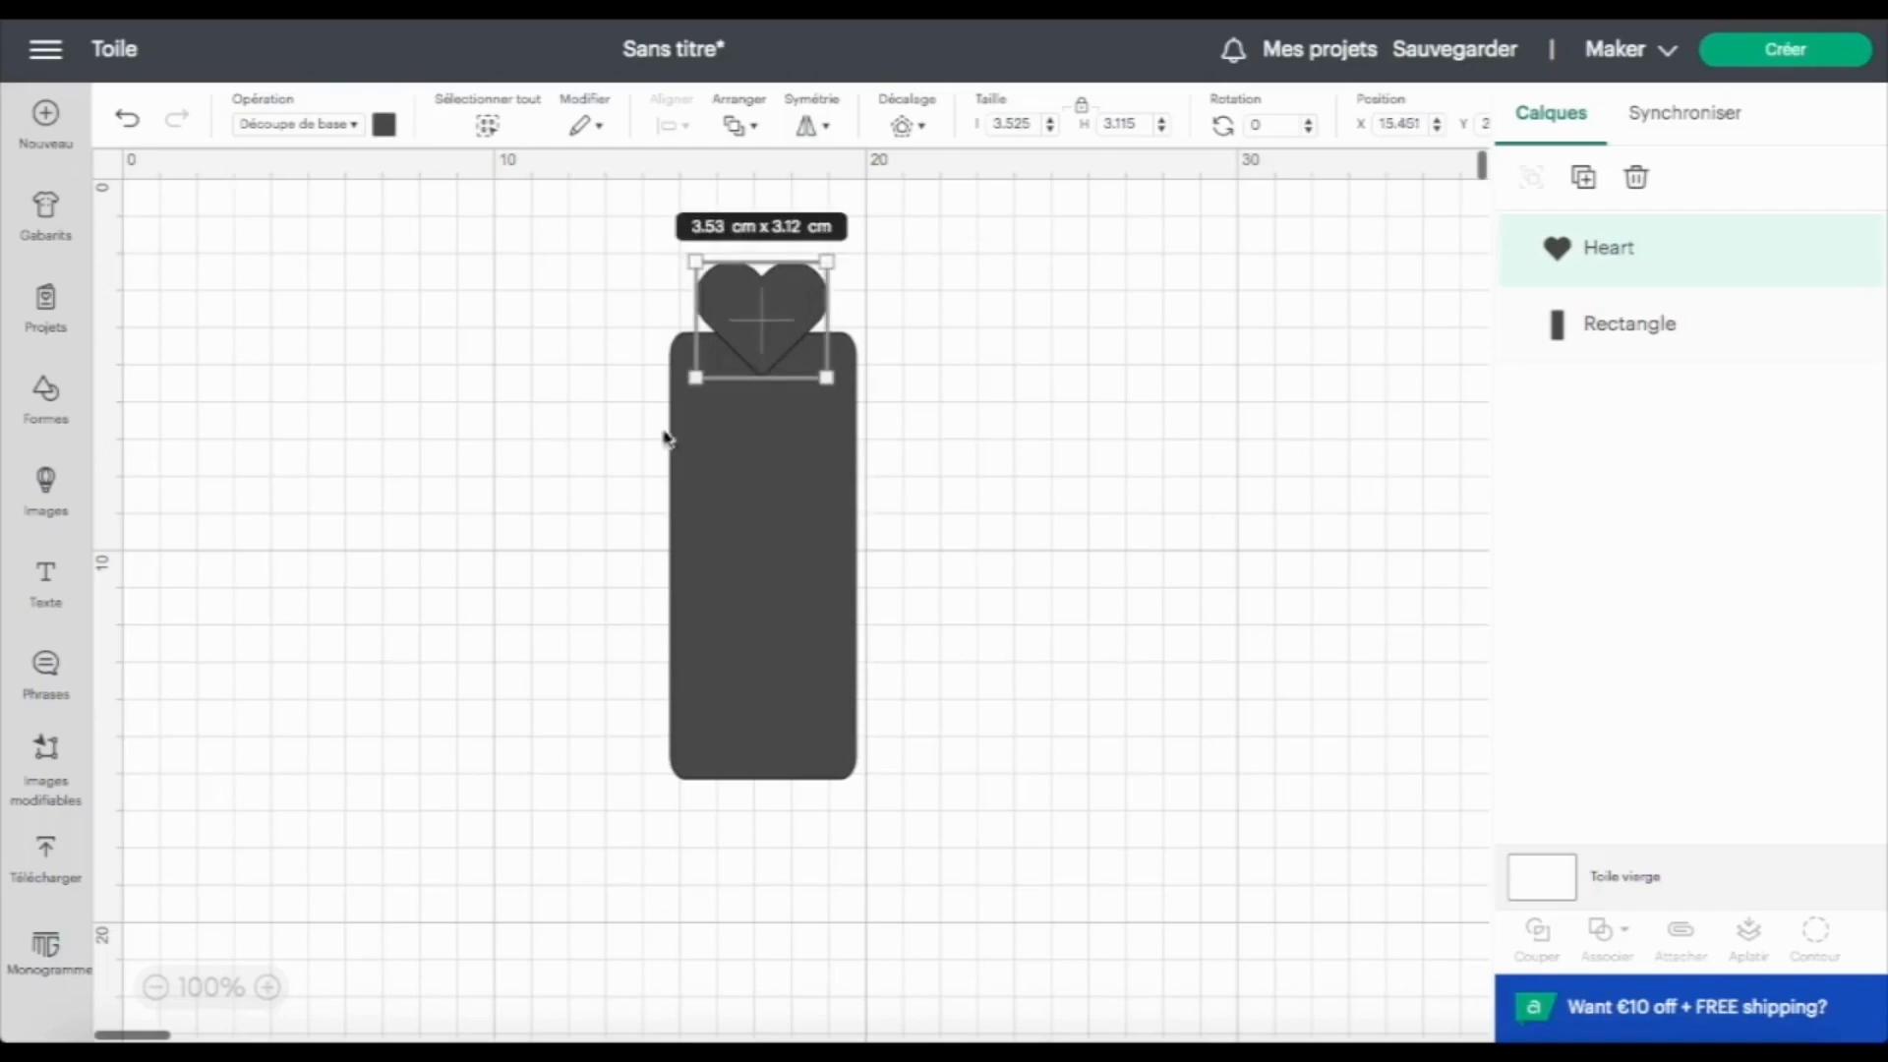
Step: Align the heart and the rectangle with each other using horizontal centring
click(575, 442)
drag(626, 225, 1049, 531)
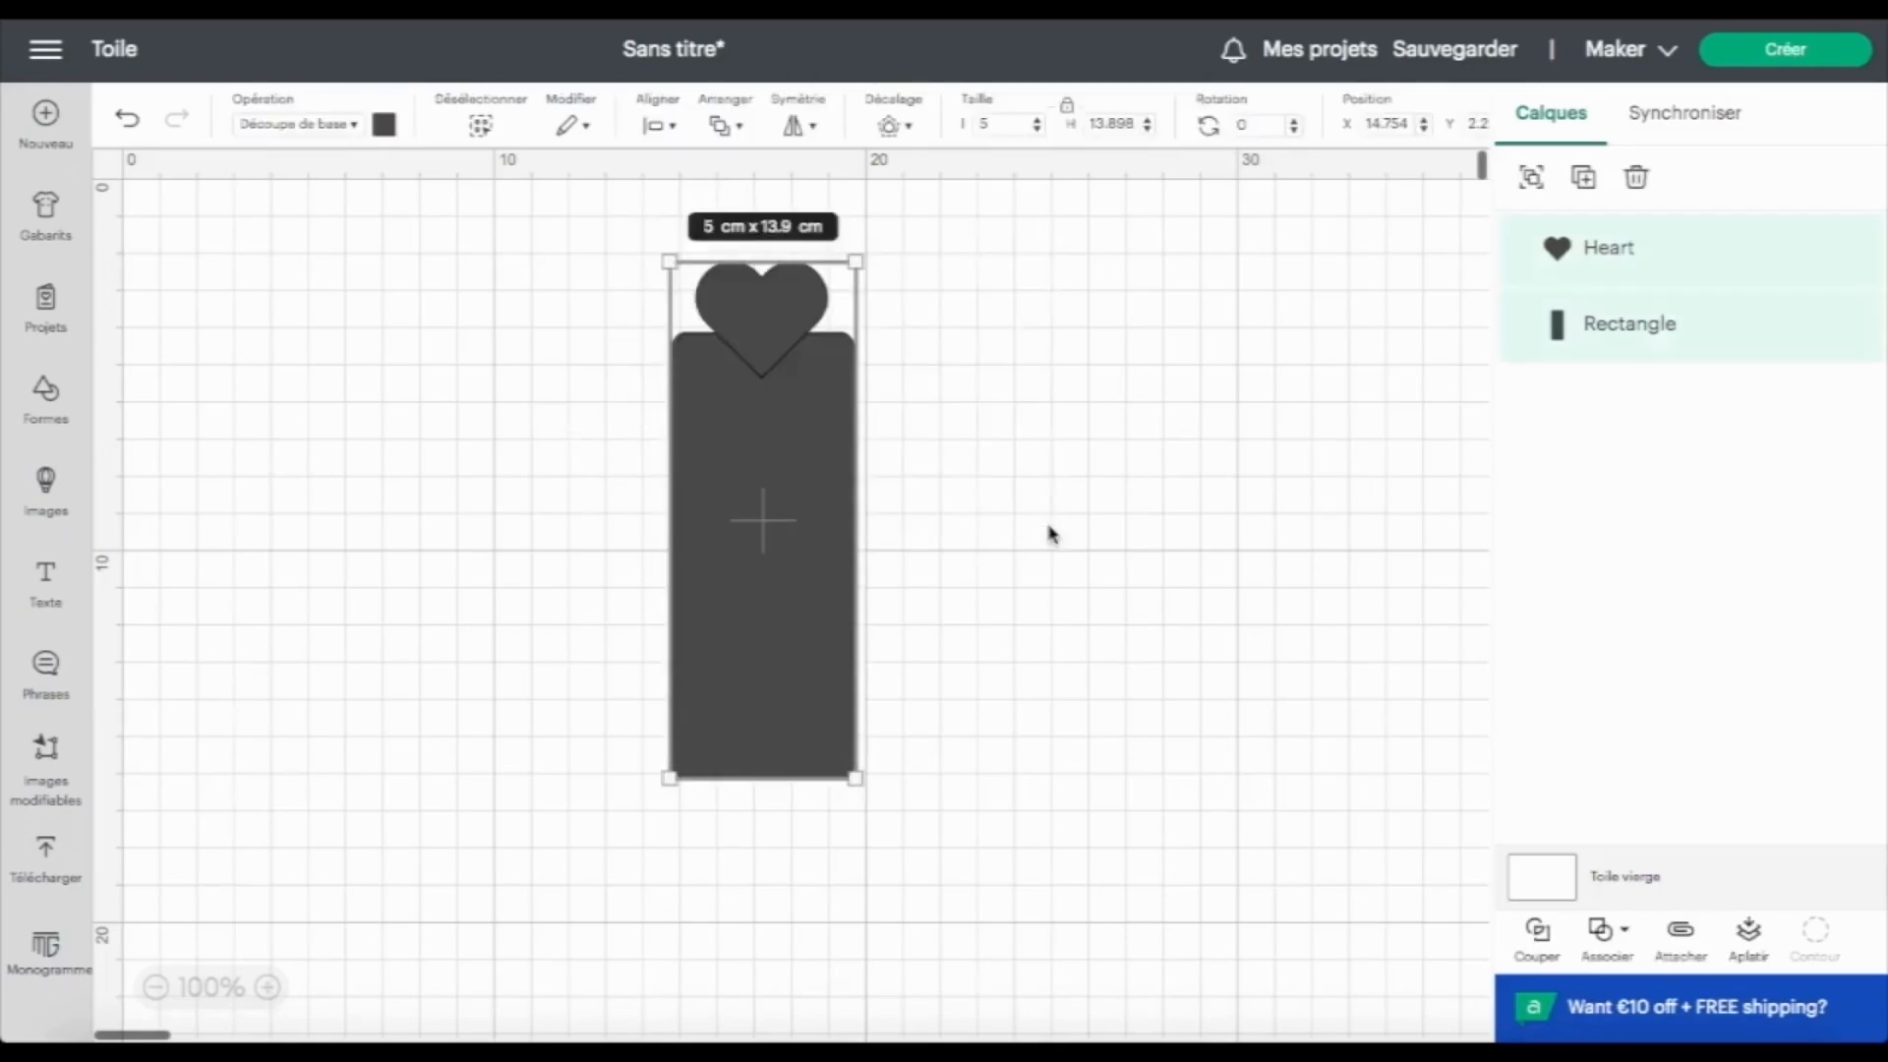
click(657, 125)
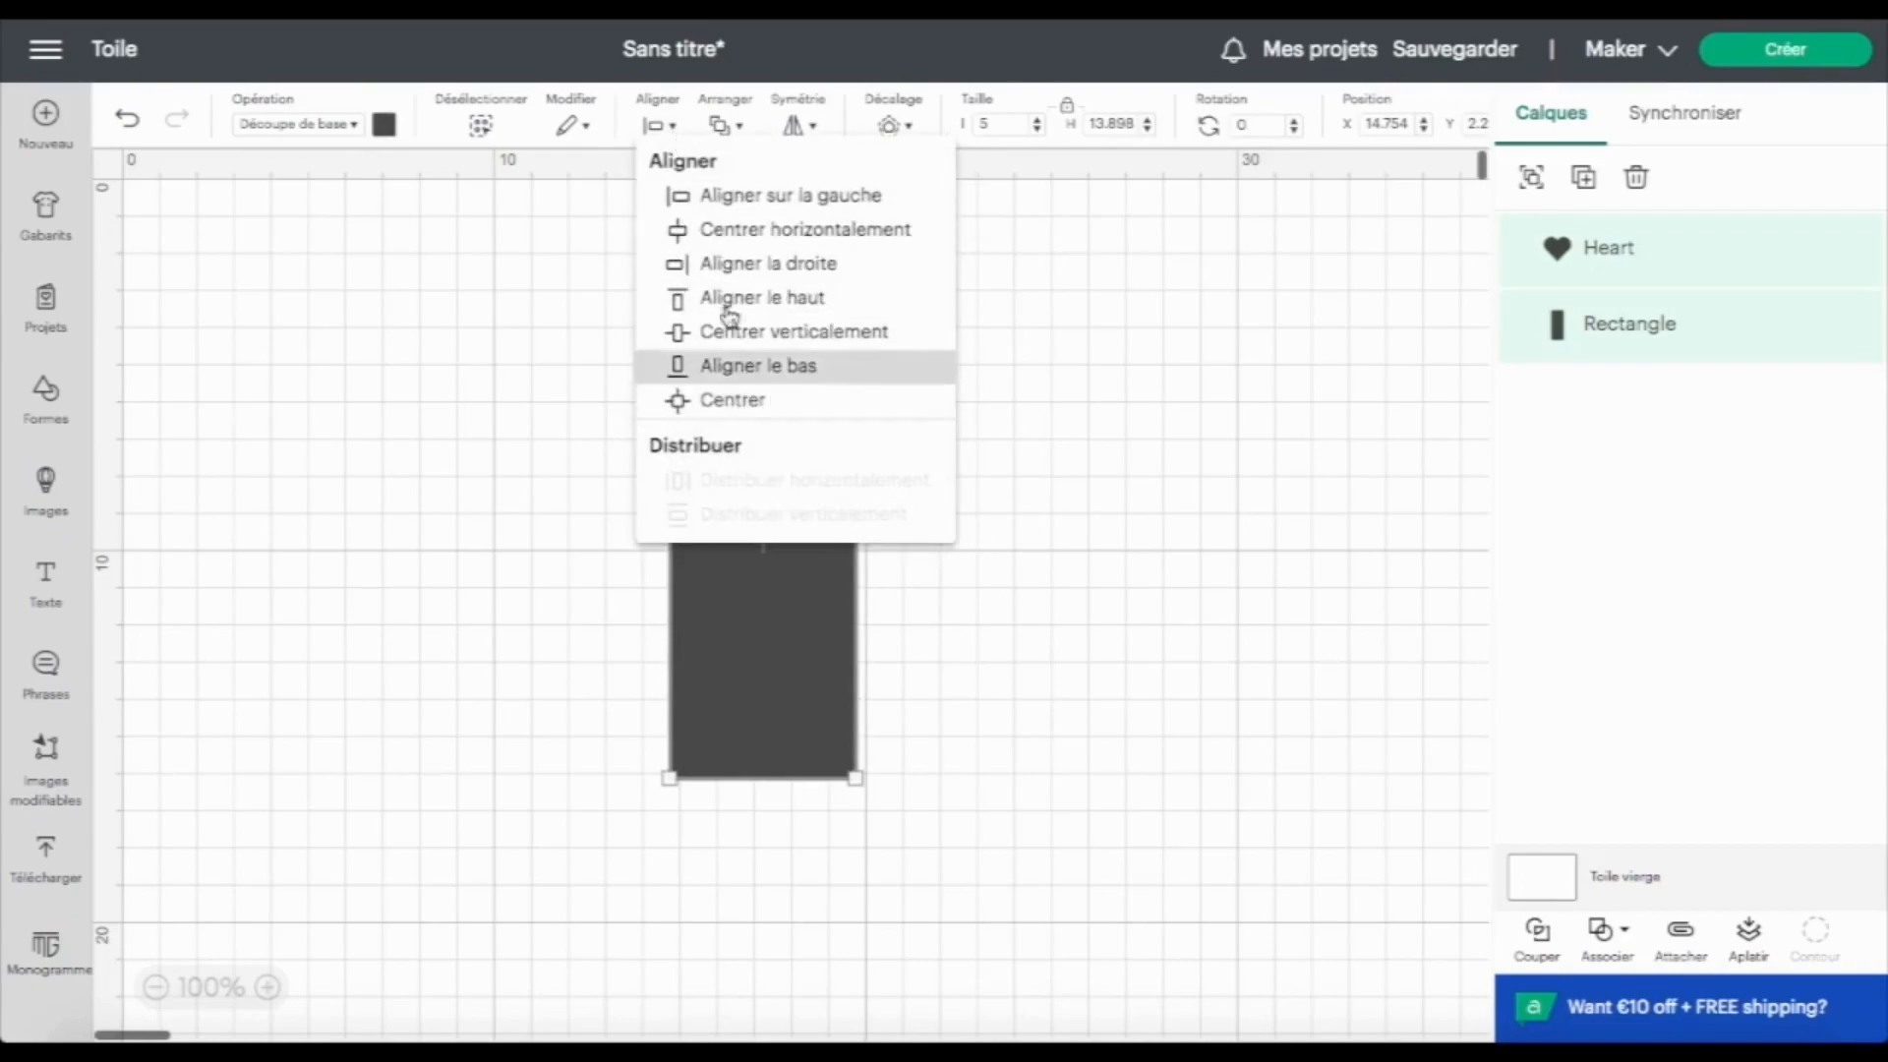
click(741, 232)
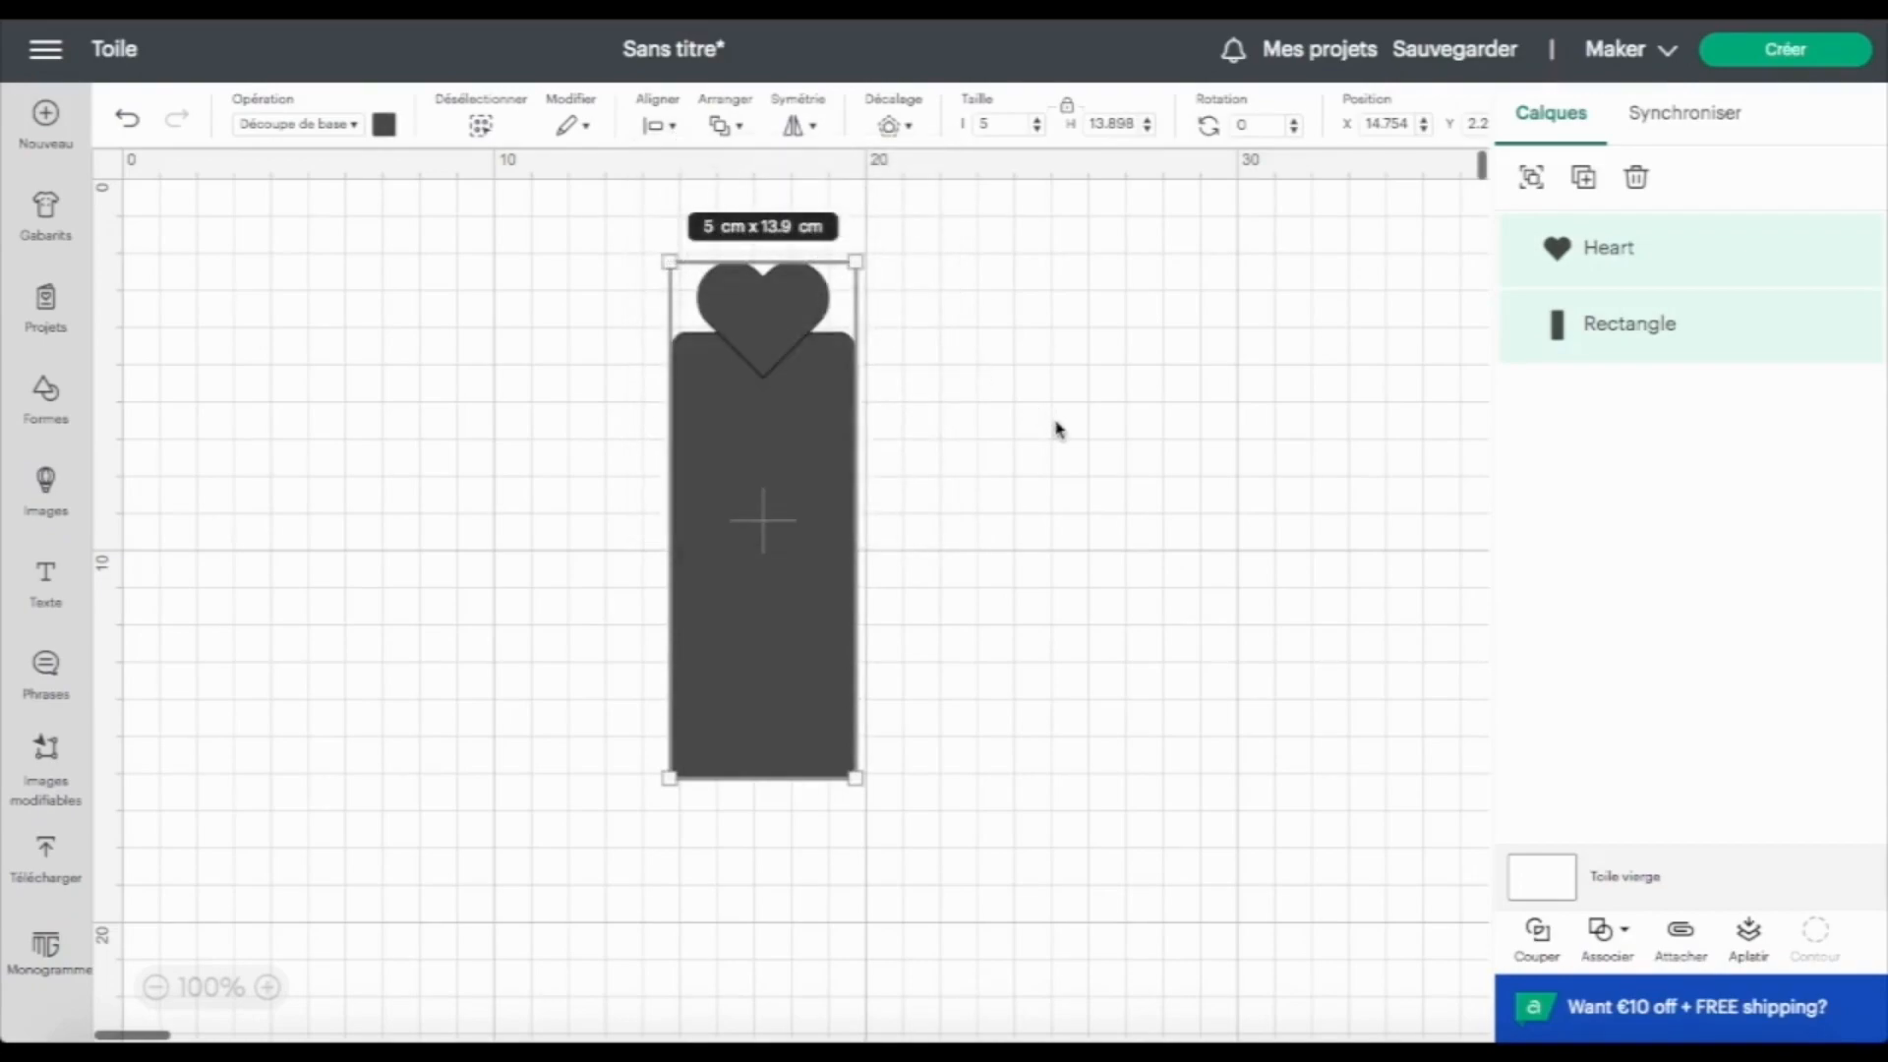
click(1222, 245)
Step: Create an inward offset of the heart with square corners, giving an inner heart about 2.54 × 1.92 cm
click(1595, 259)
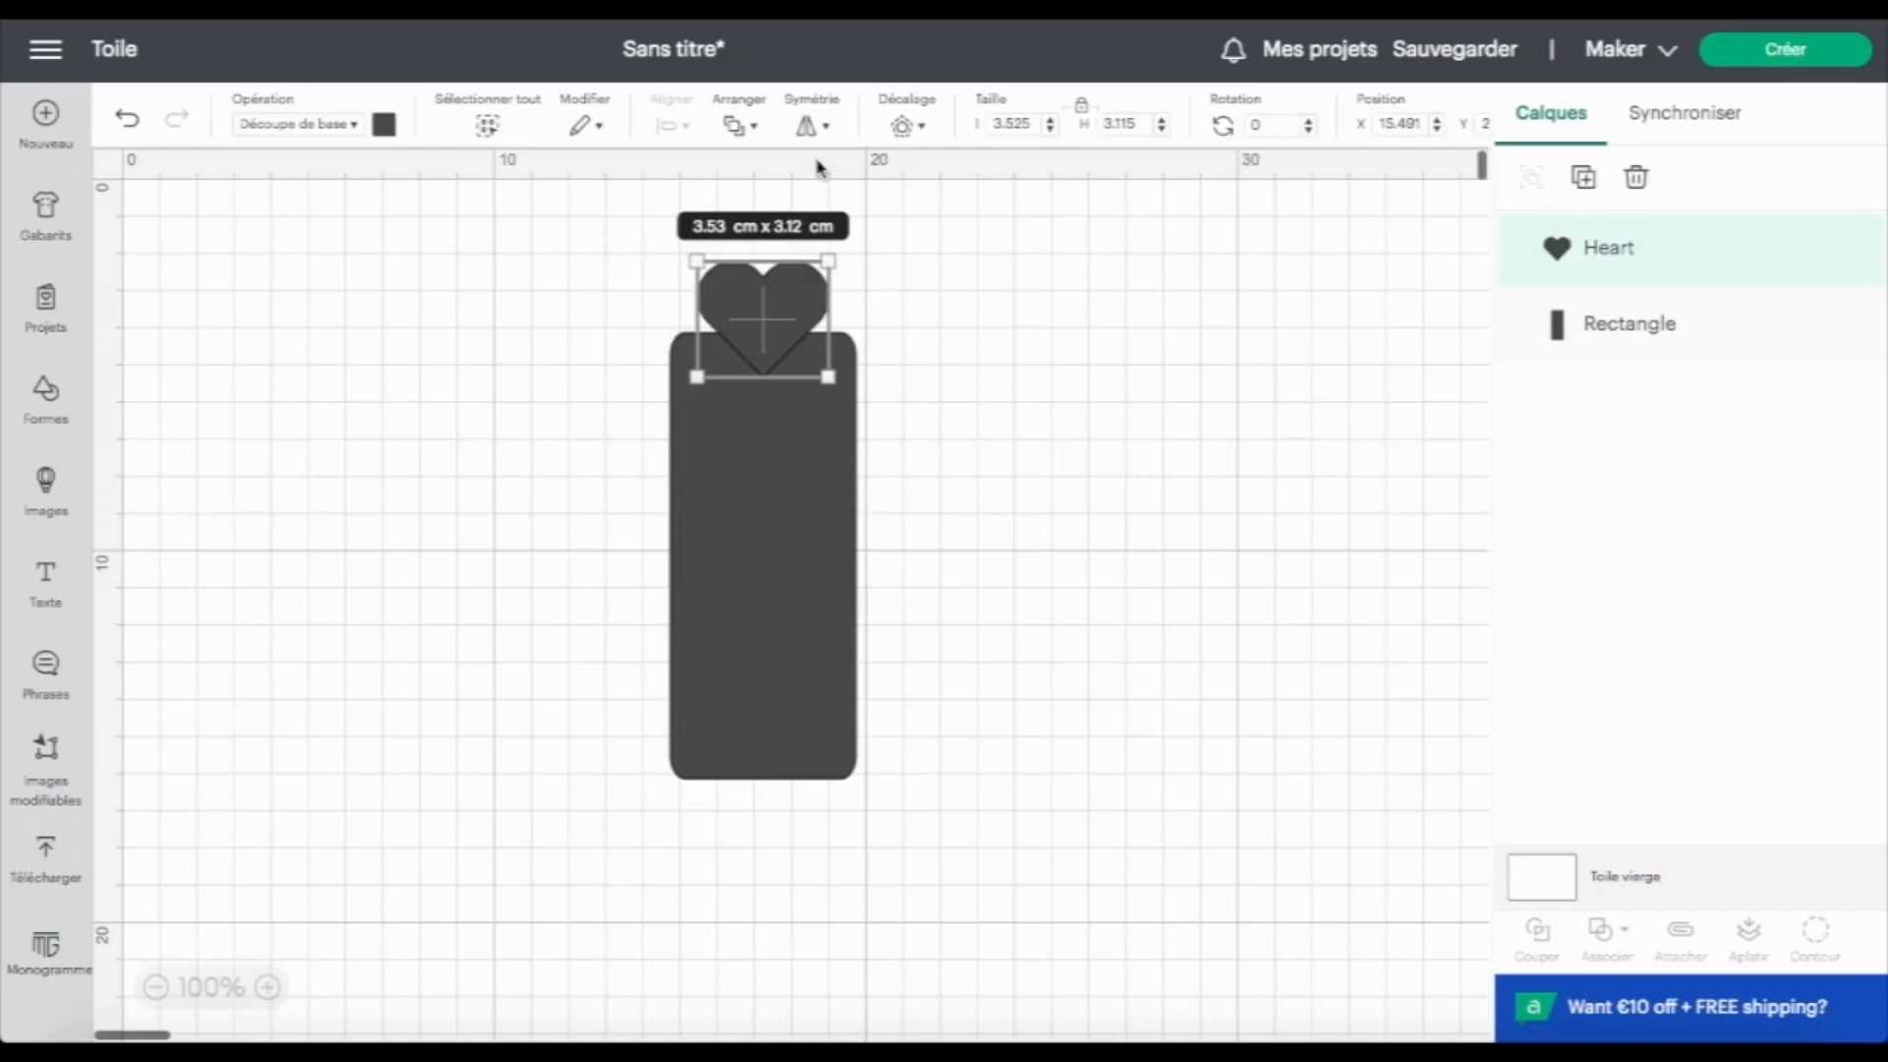
click(924, 129)
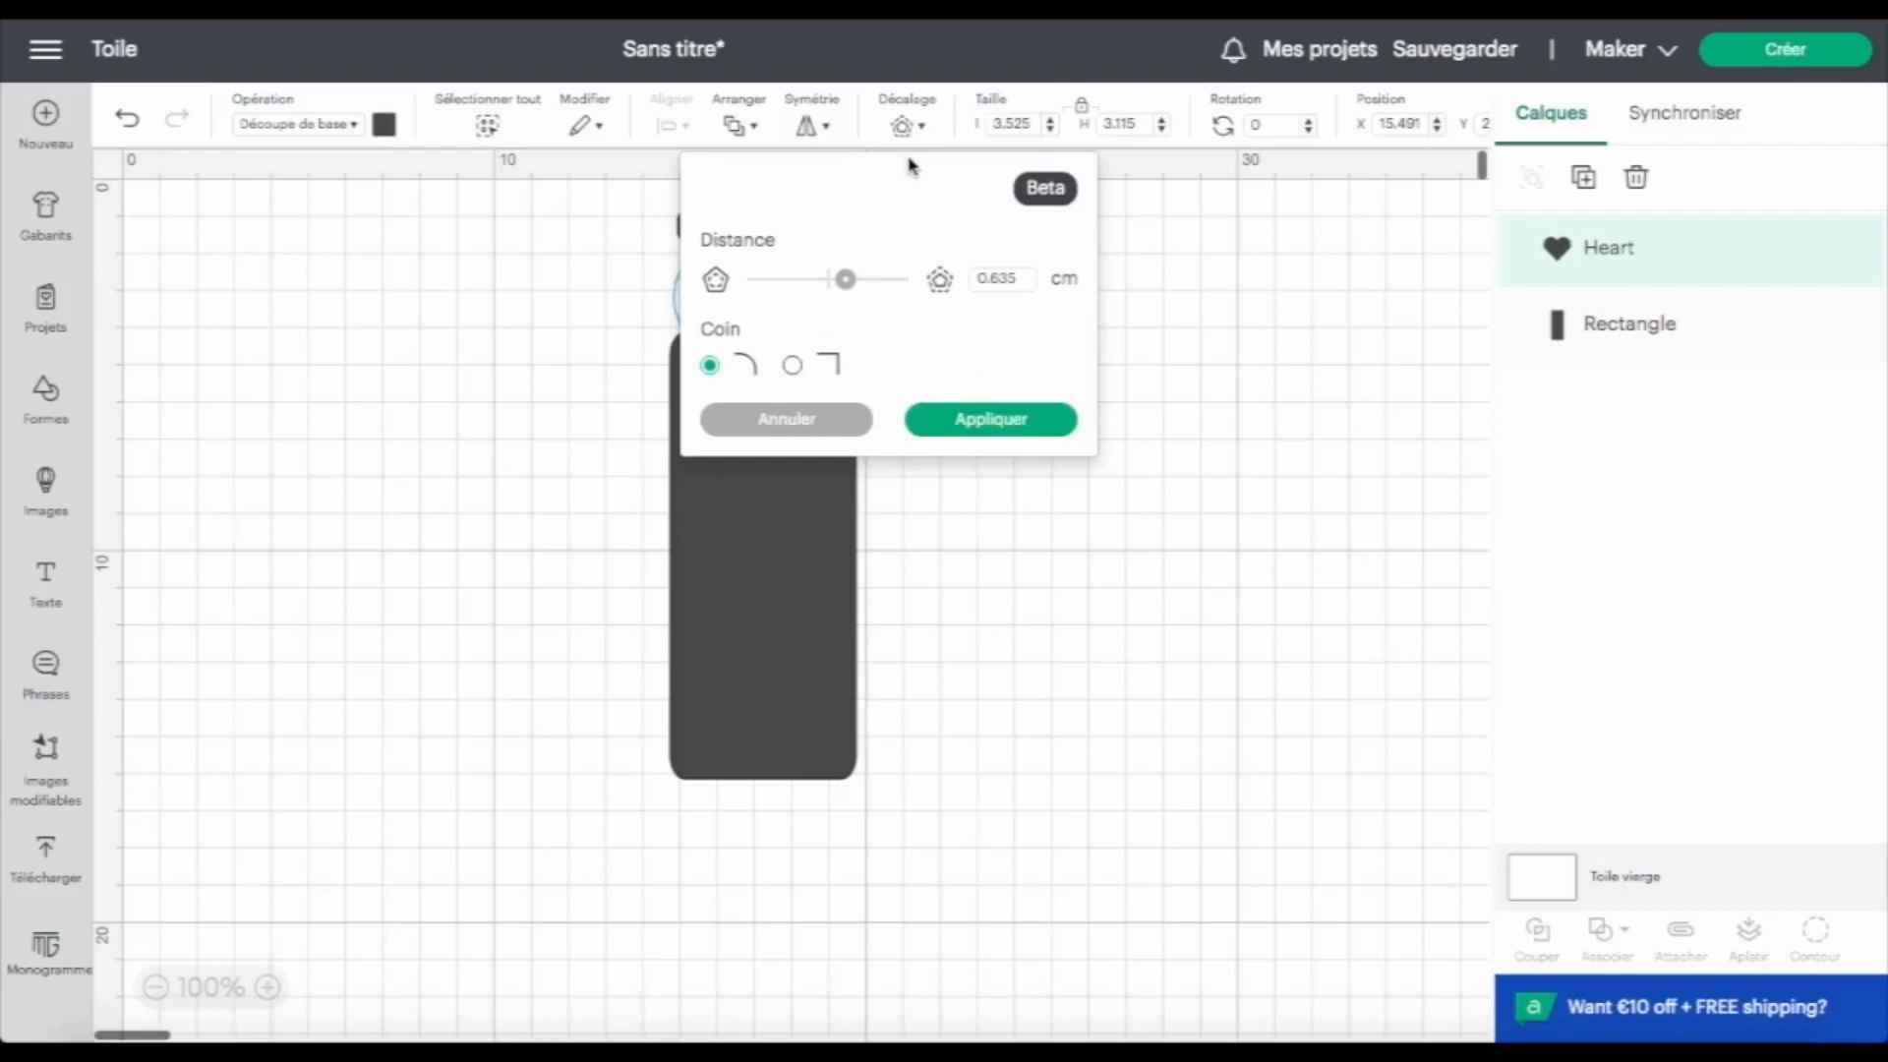
scroll(793, 515, right, 5)
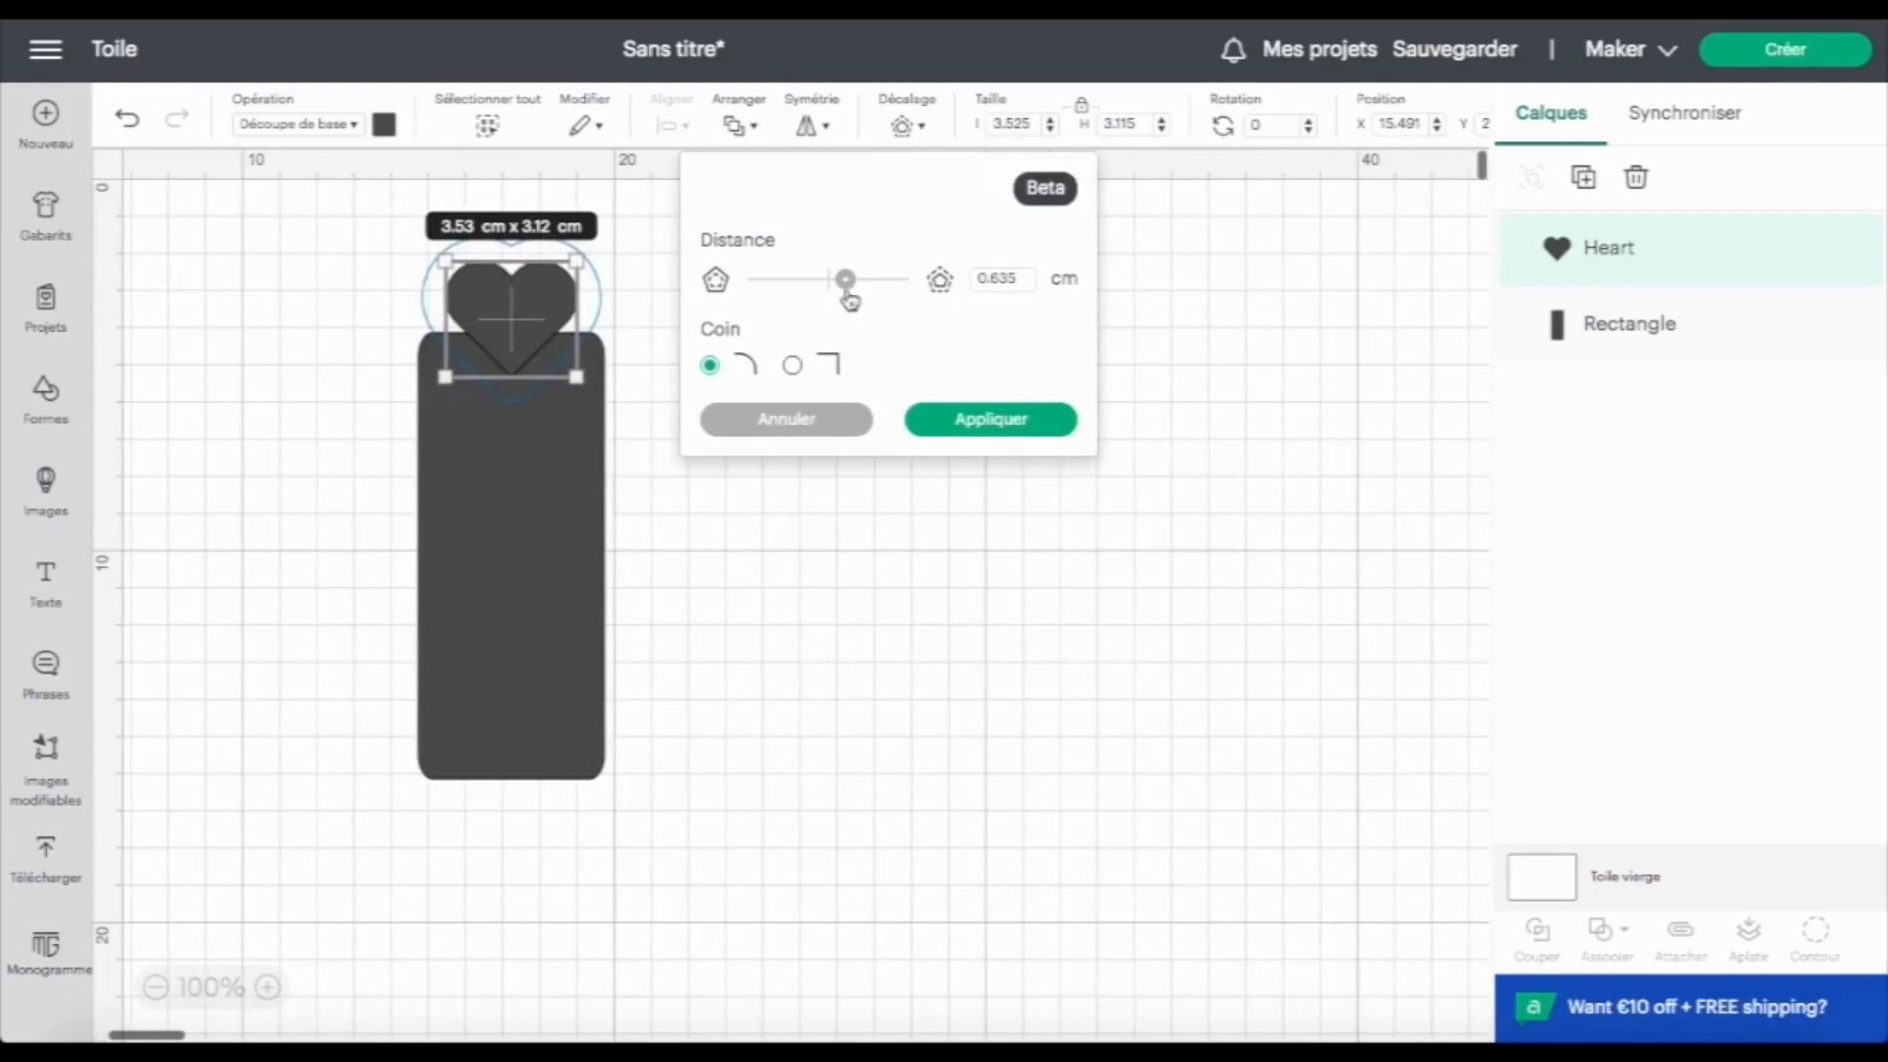
drag(845, 280, 818, 292)
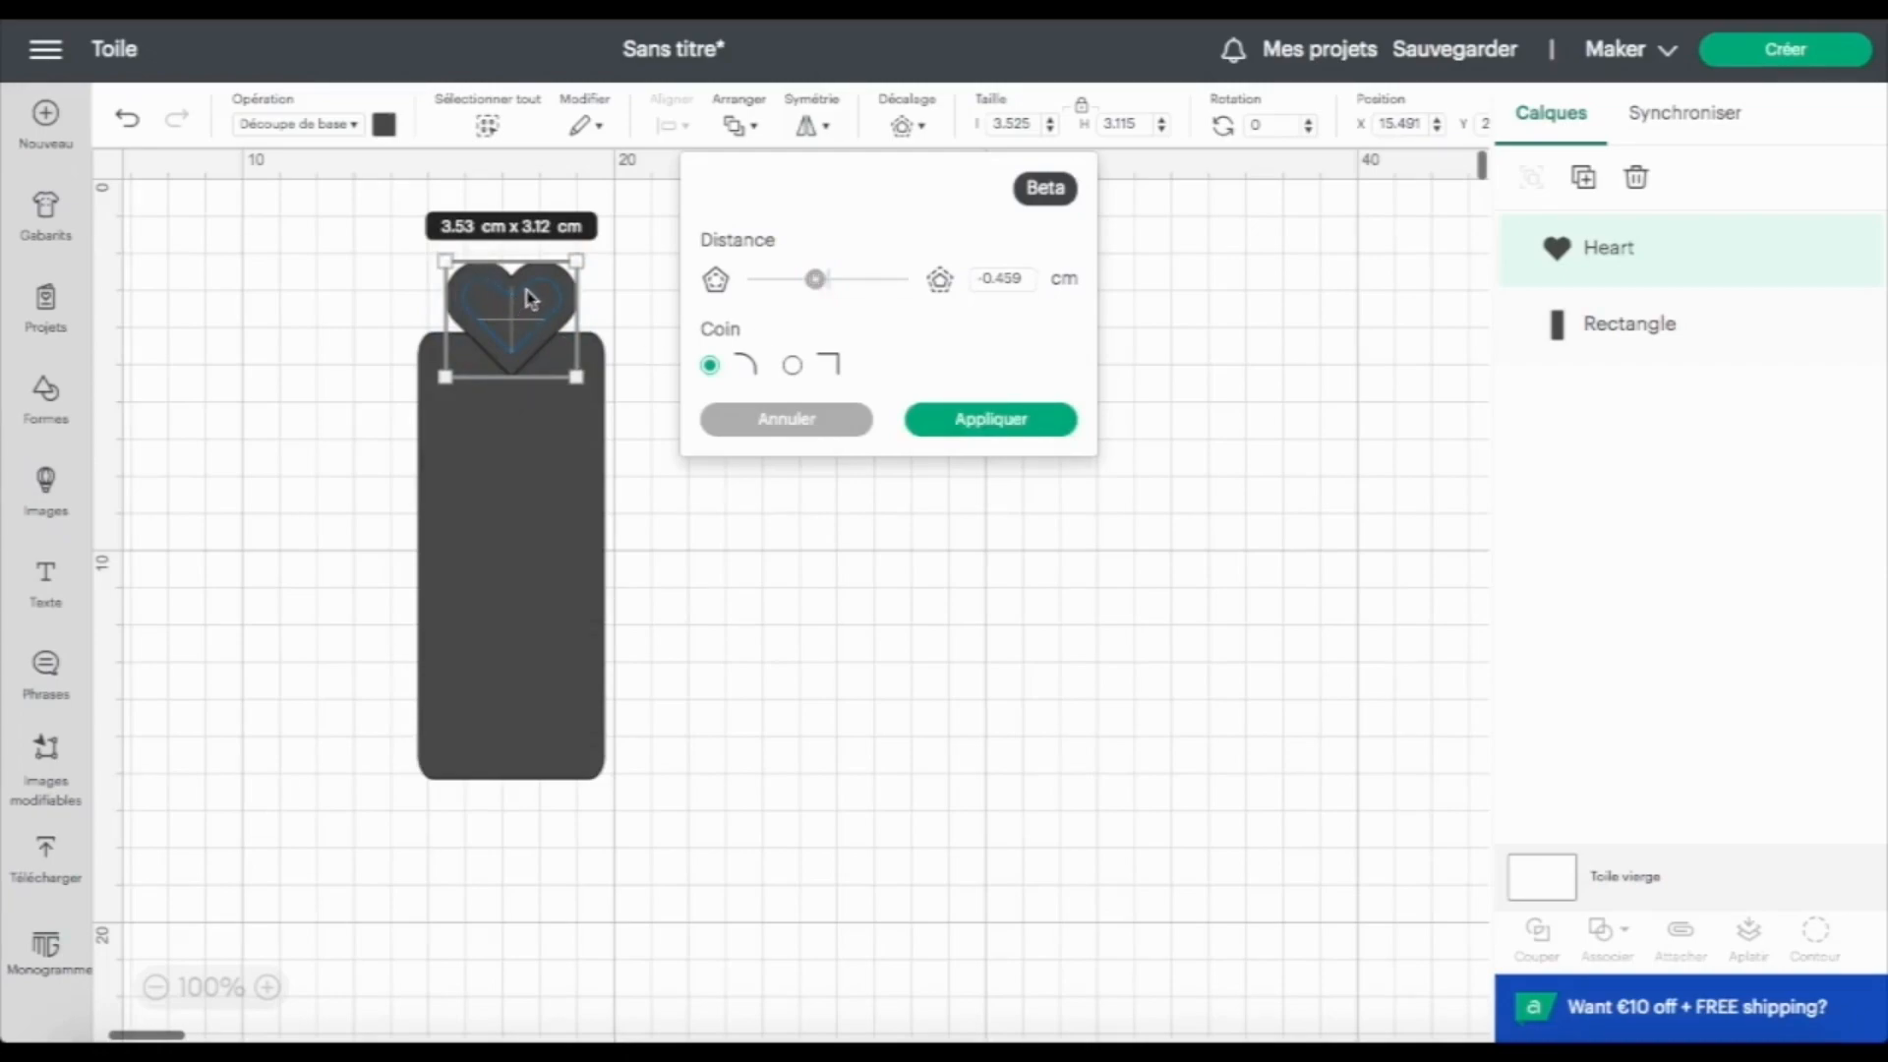
click(792, 367)
drag(820, 284, 817, 285)
click(992, 419)
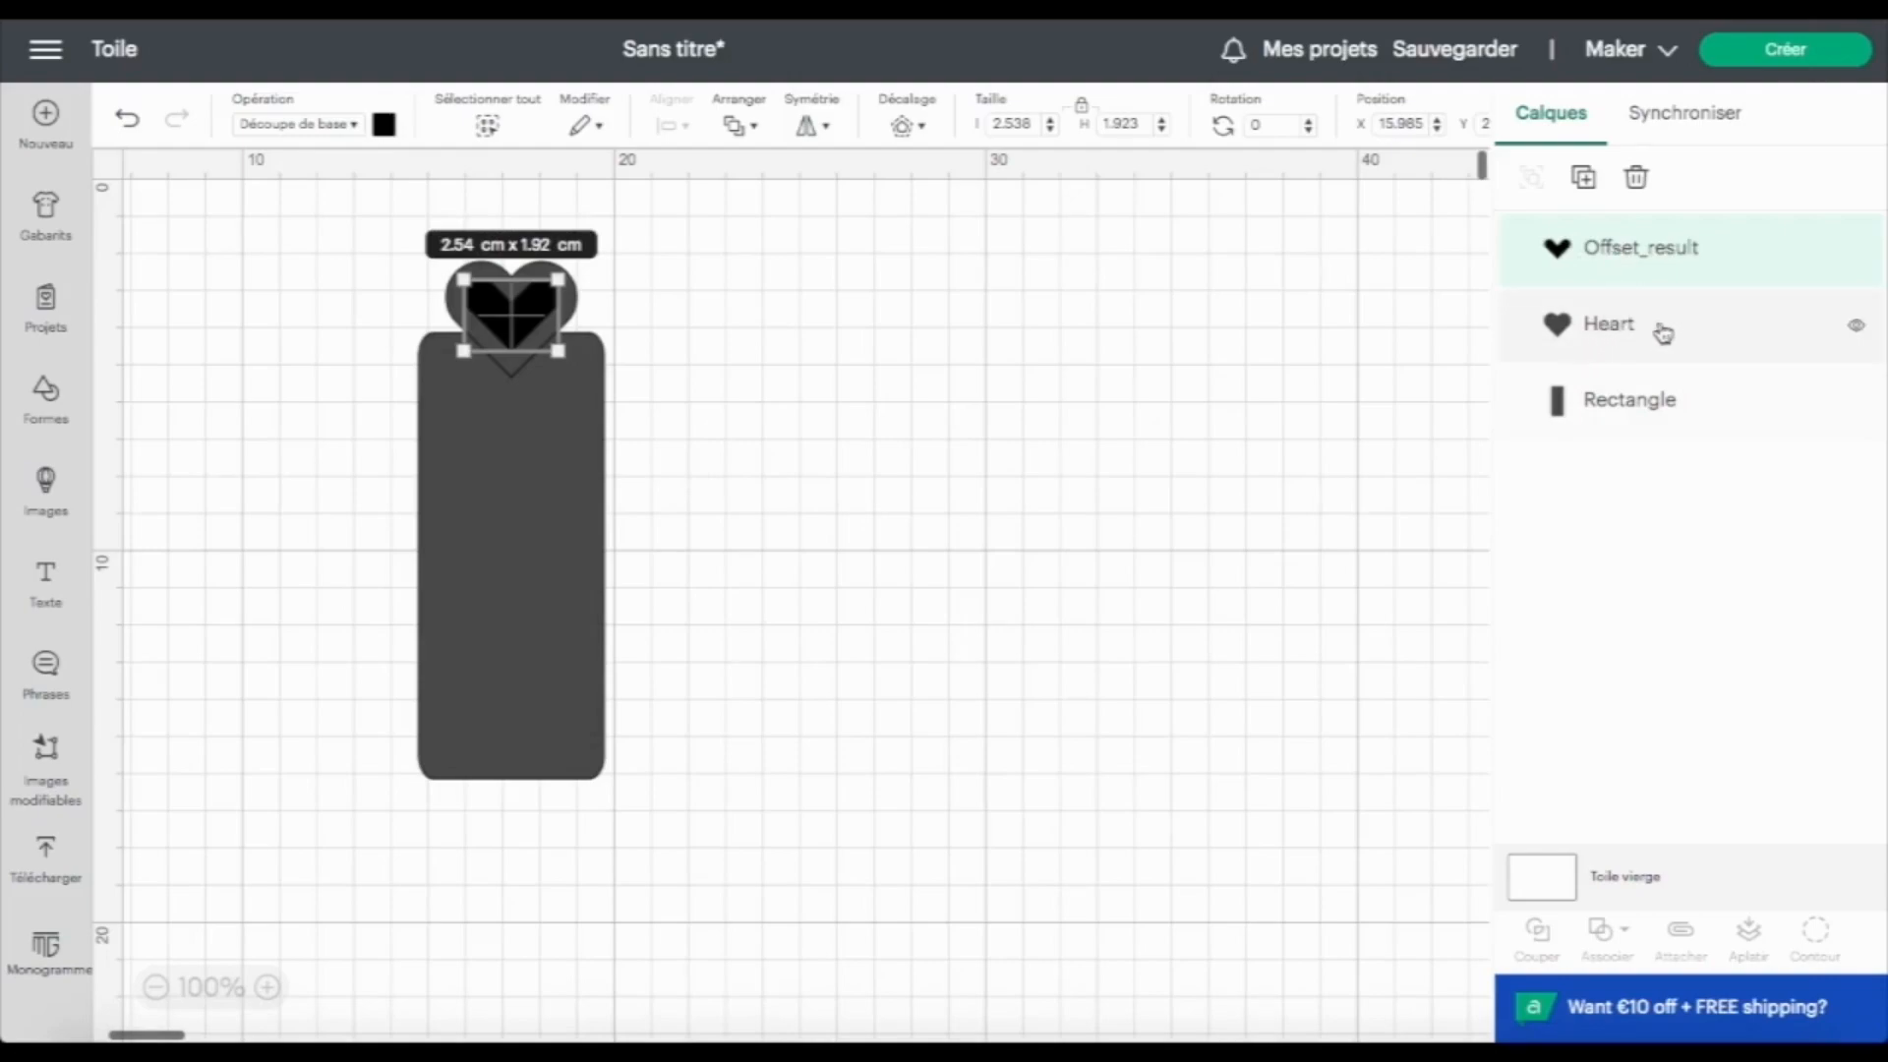
click(341, 237)
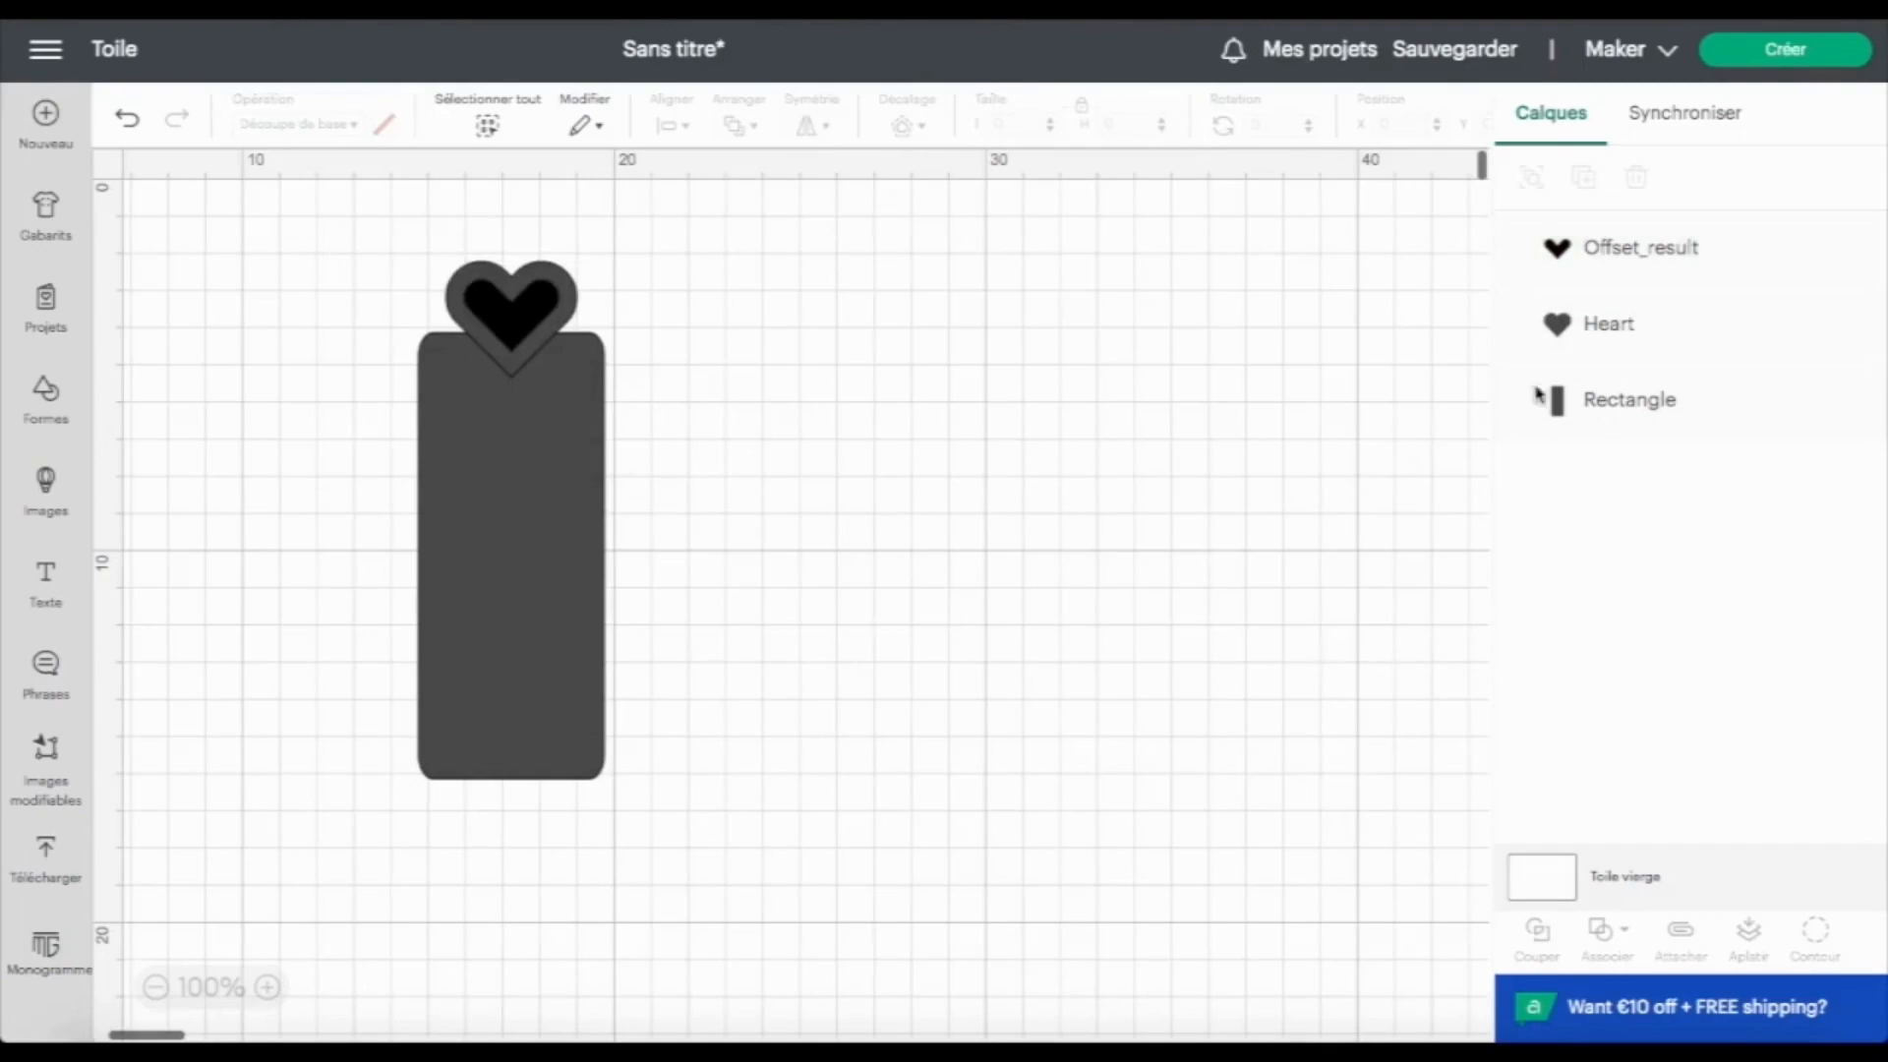
Step: Unite the outer heart and rectangle with Lier, and arrange the united shape behind the inner offset heart
click(1650, 349)
shift+click(1644, 398)
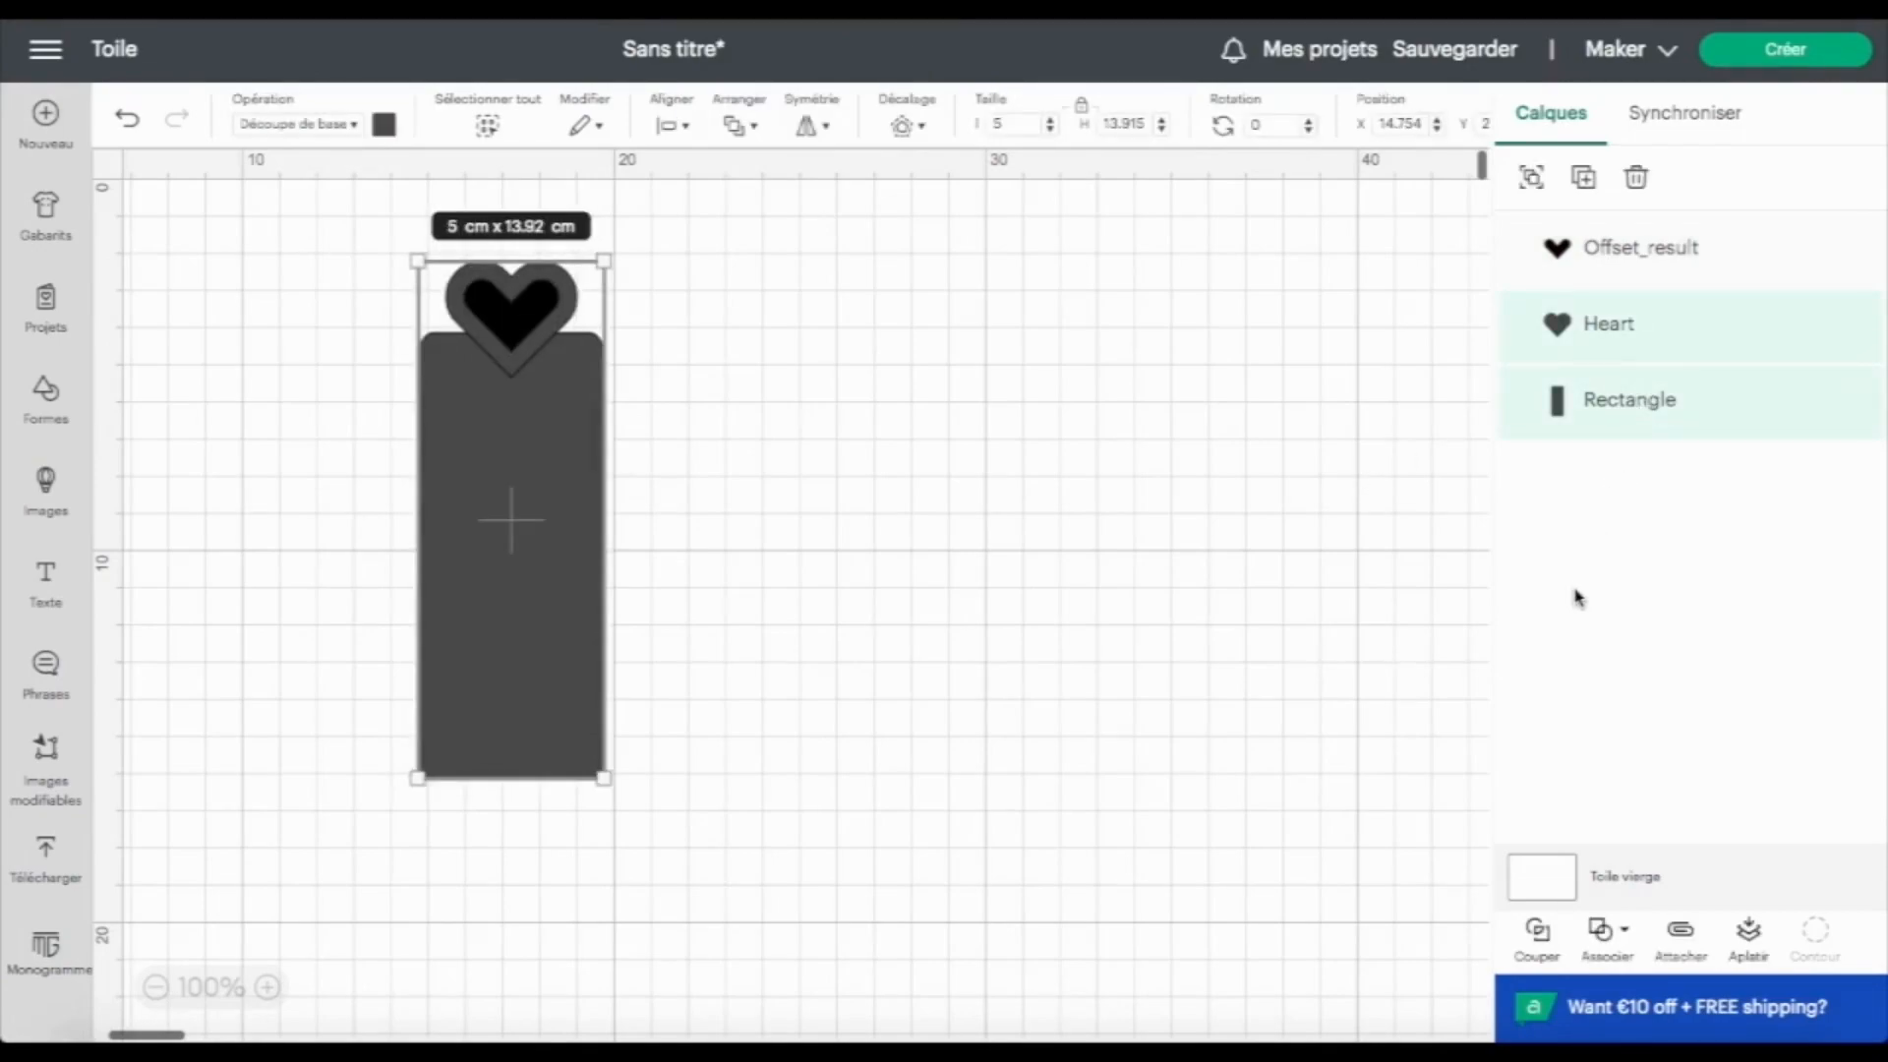
click(1625, 931)
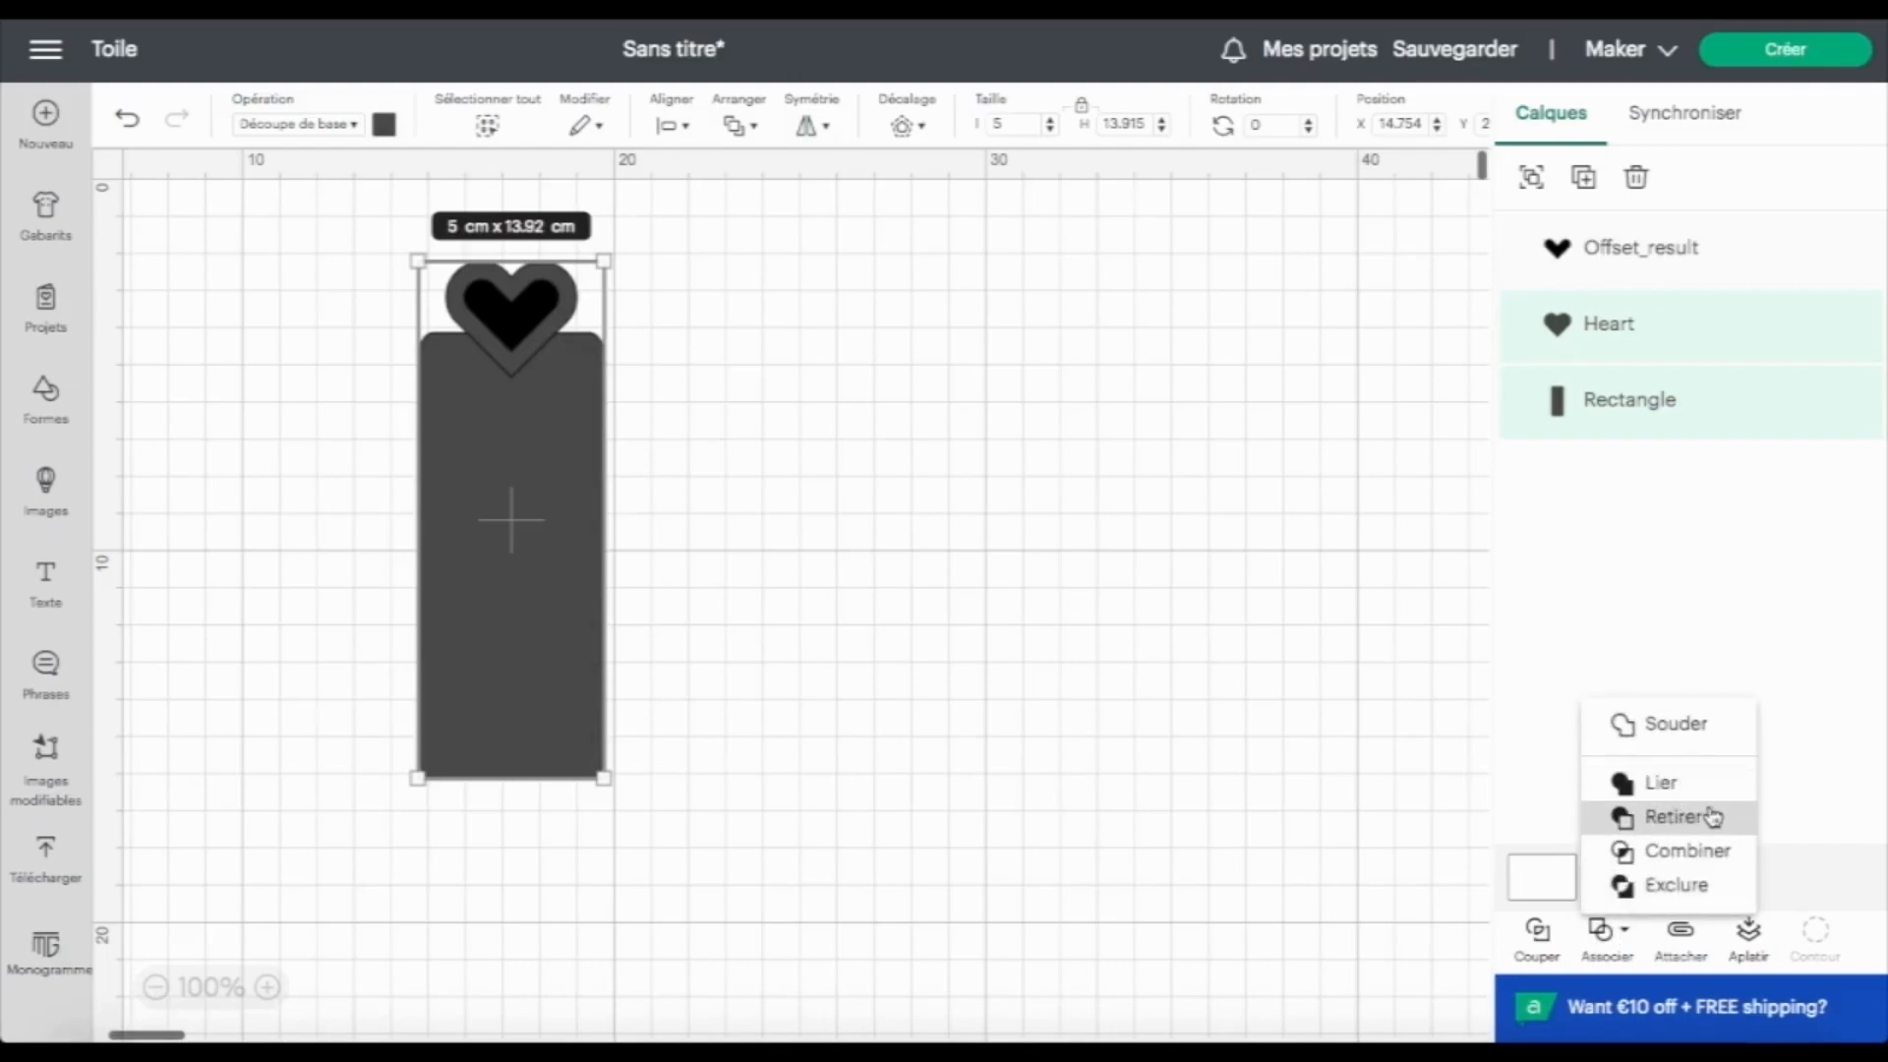
click(1689, 783)
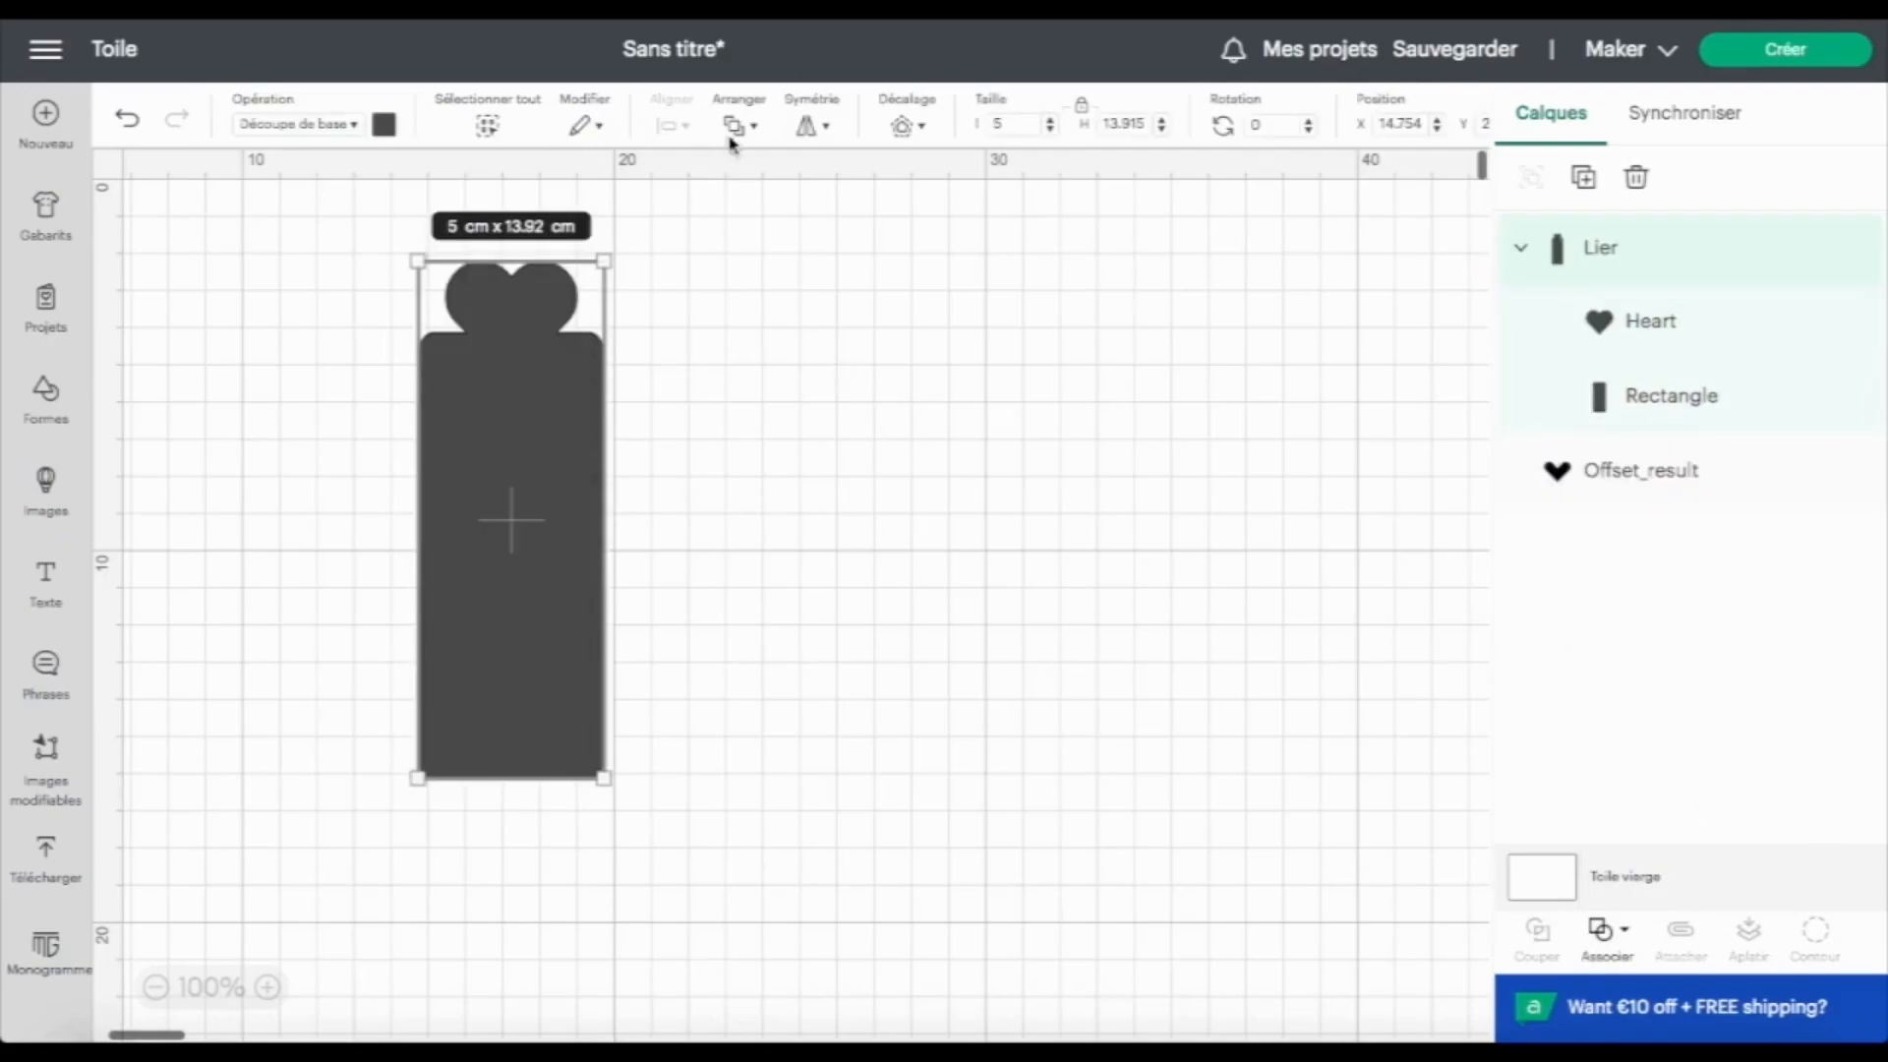
click(742, 125)
click(798, 278)
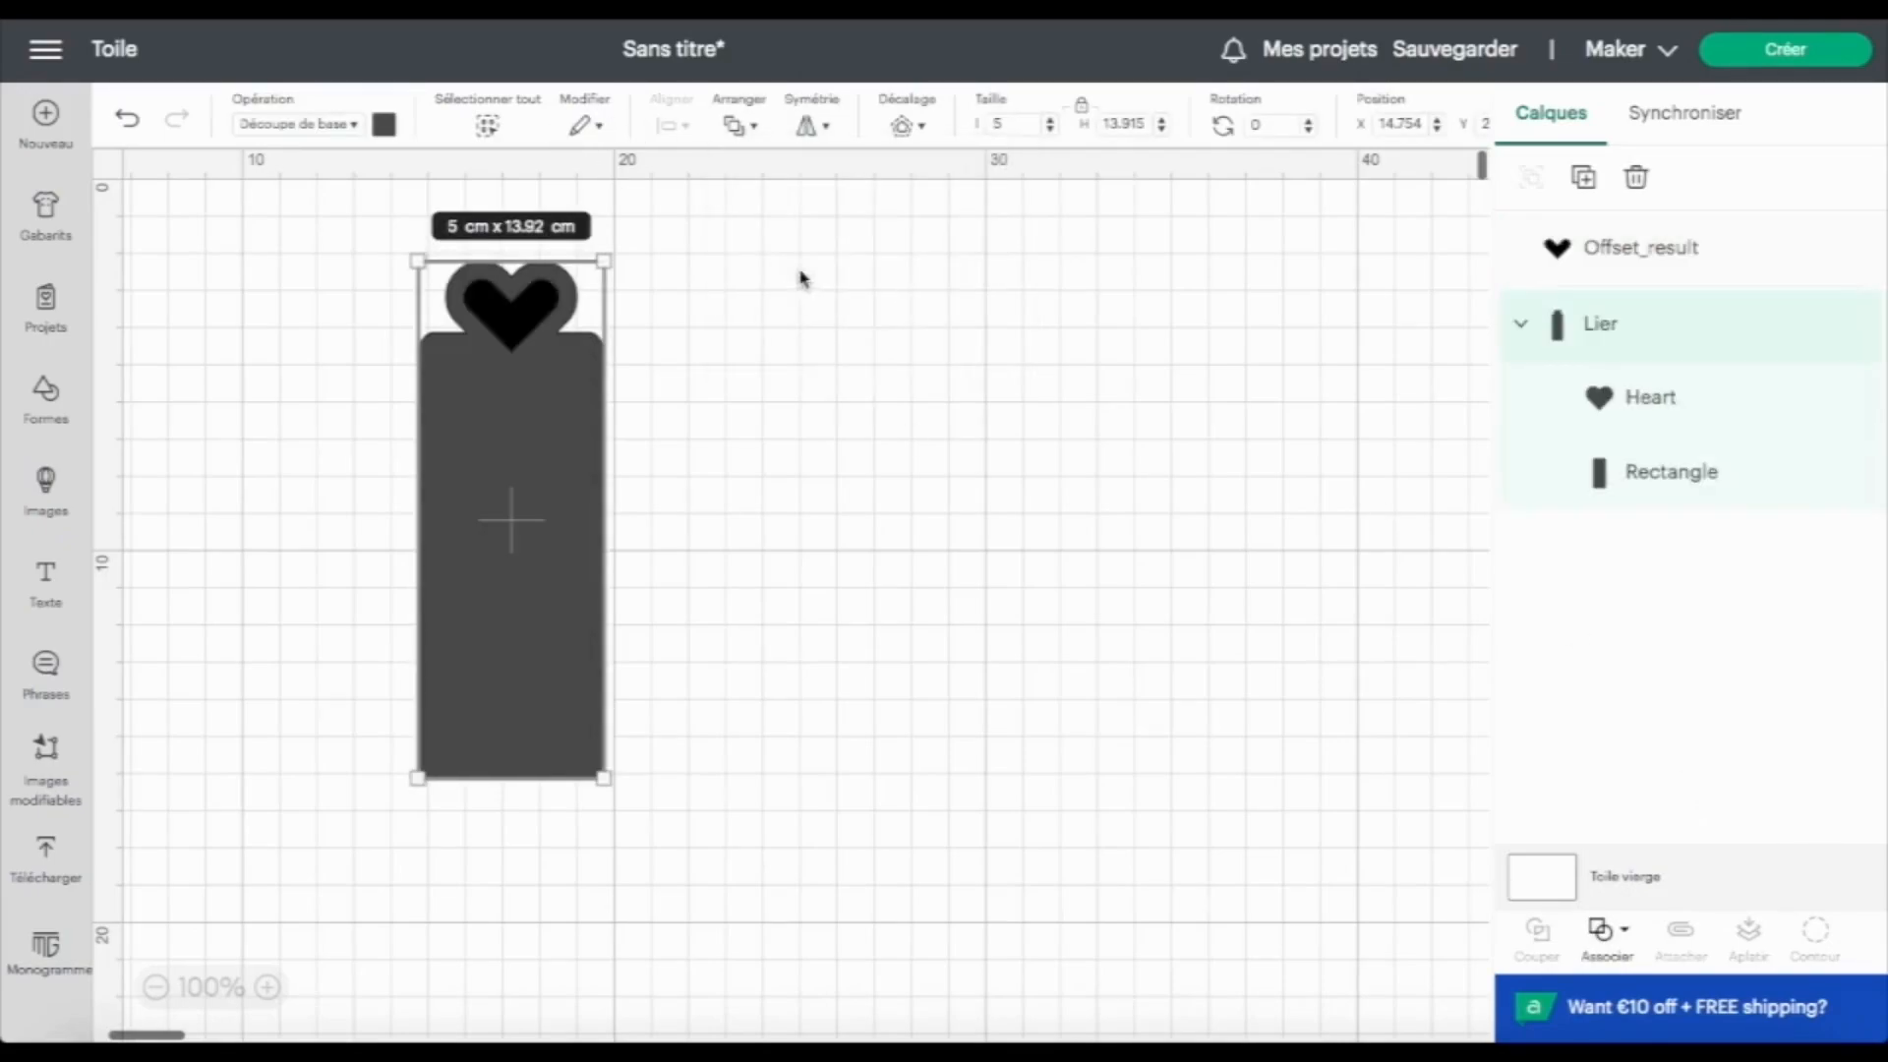
Step: Cut the inner offset heart out of the united shape with Retirer
shift+click(1660, 251)
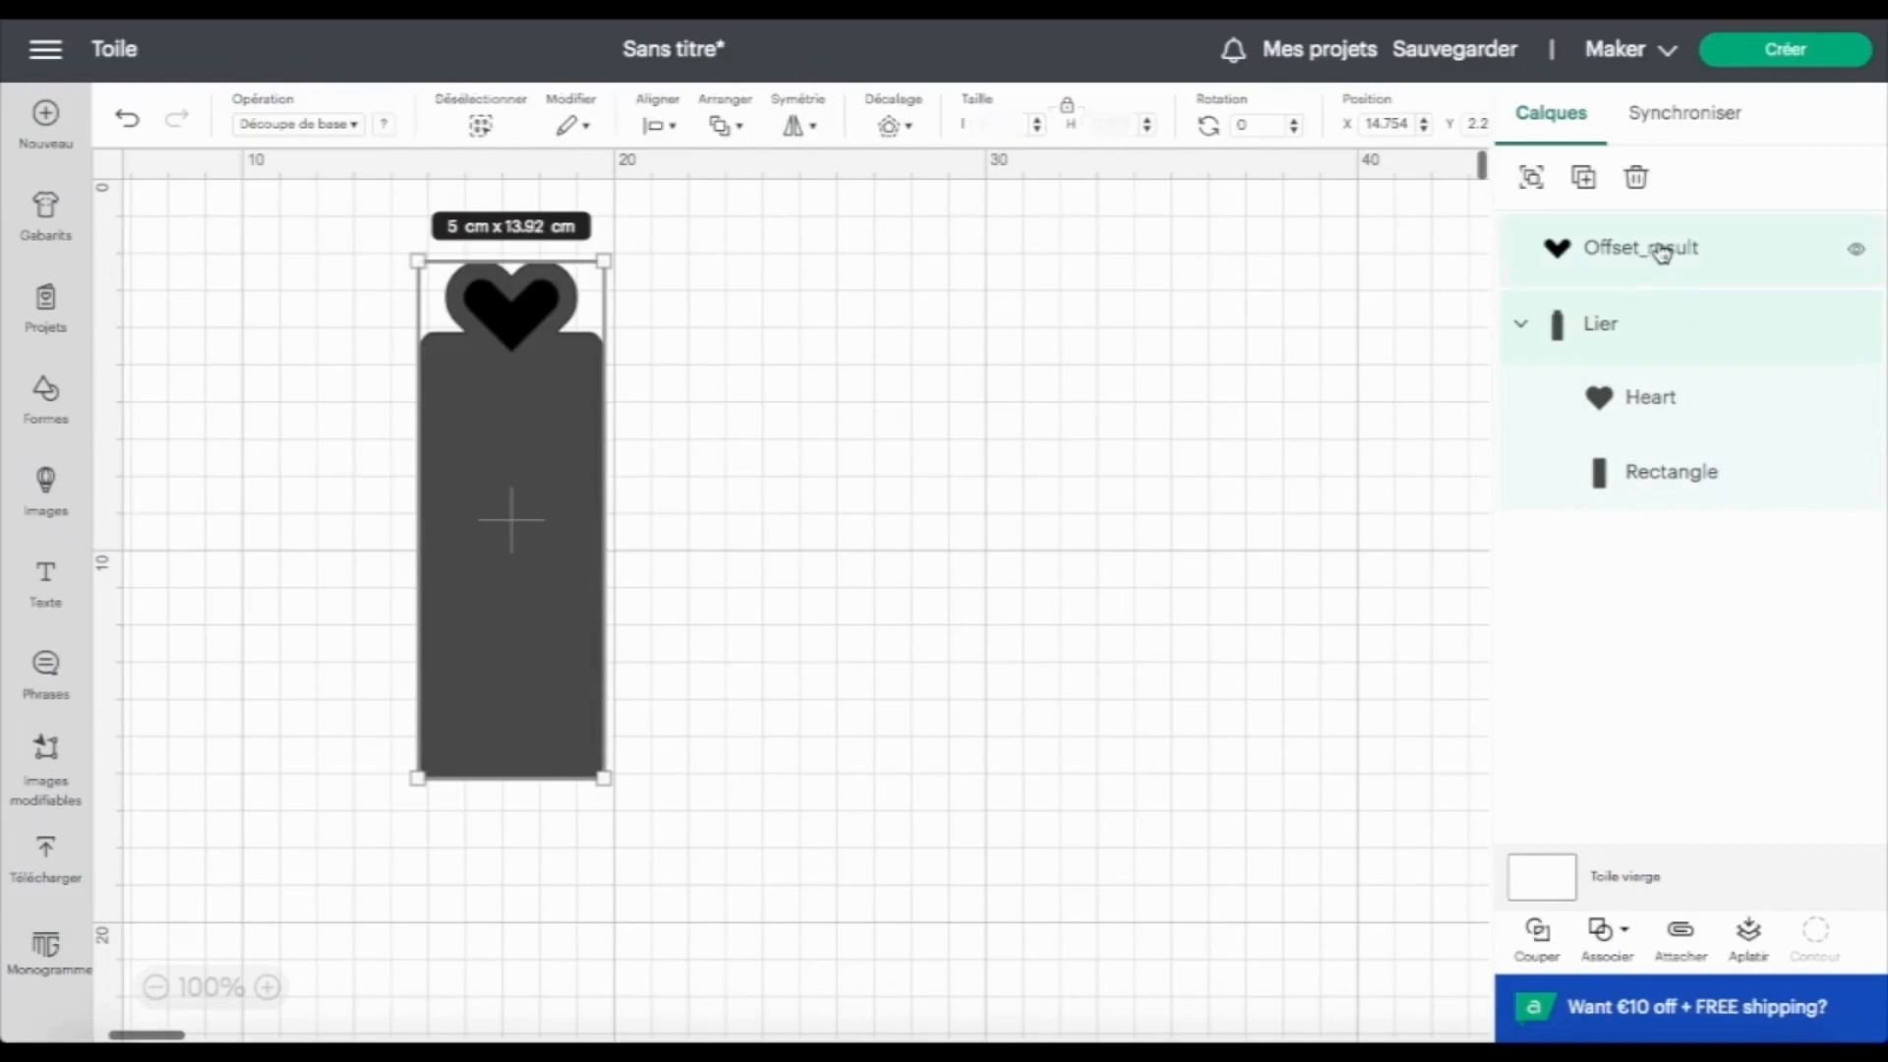
click(1624, 934)
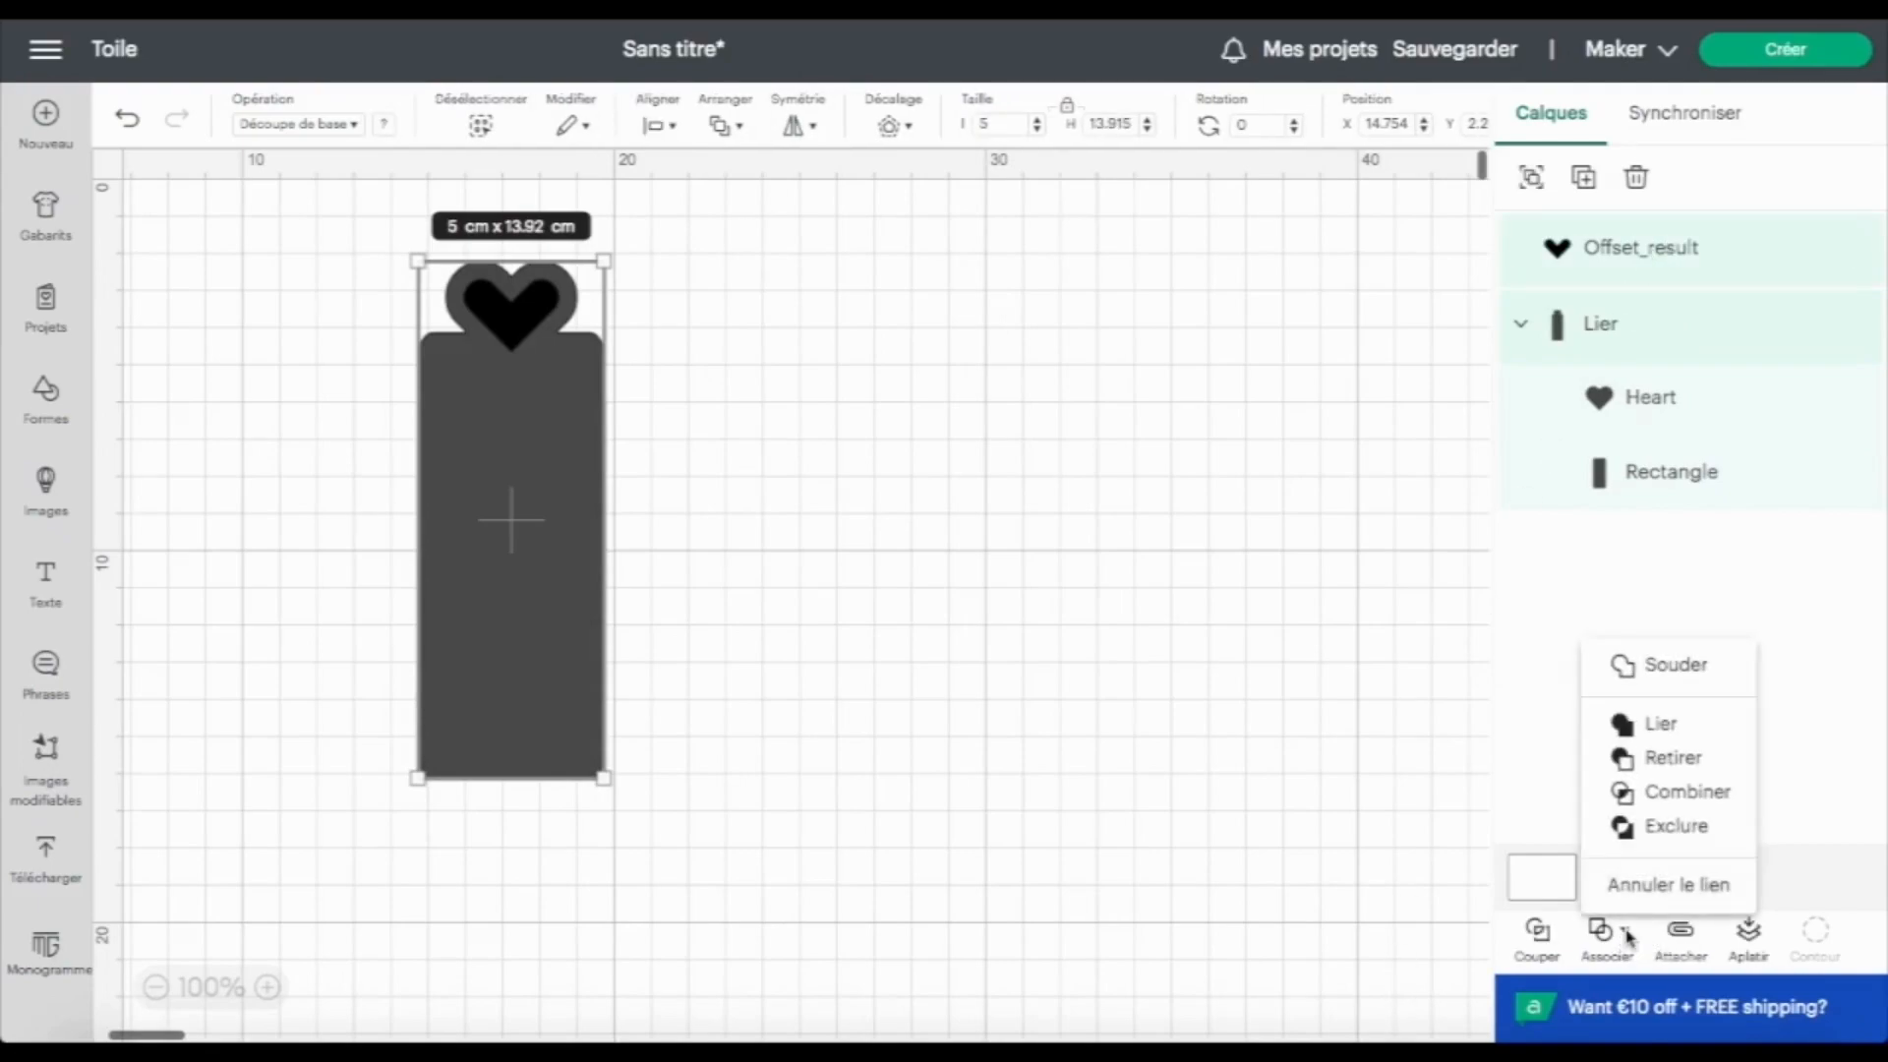
click(1706, 768)
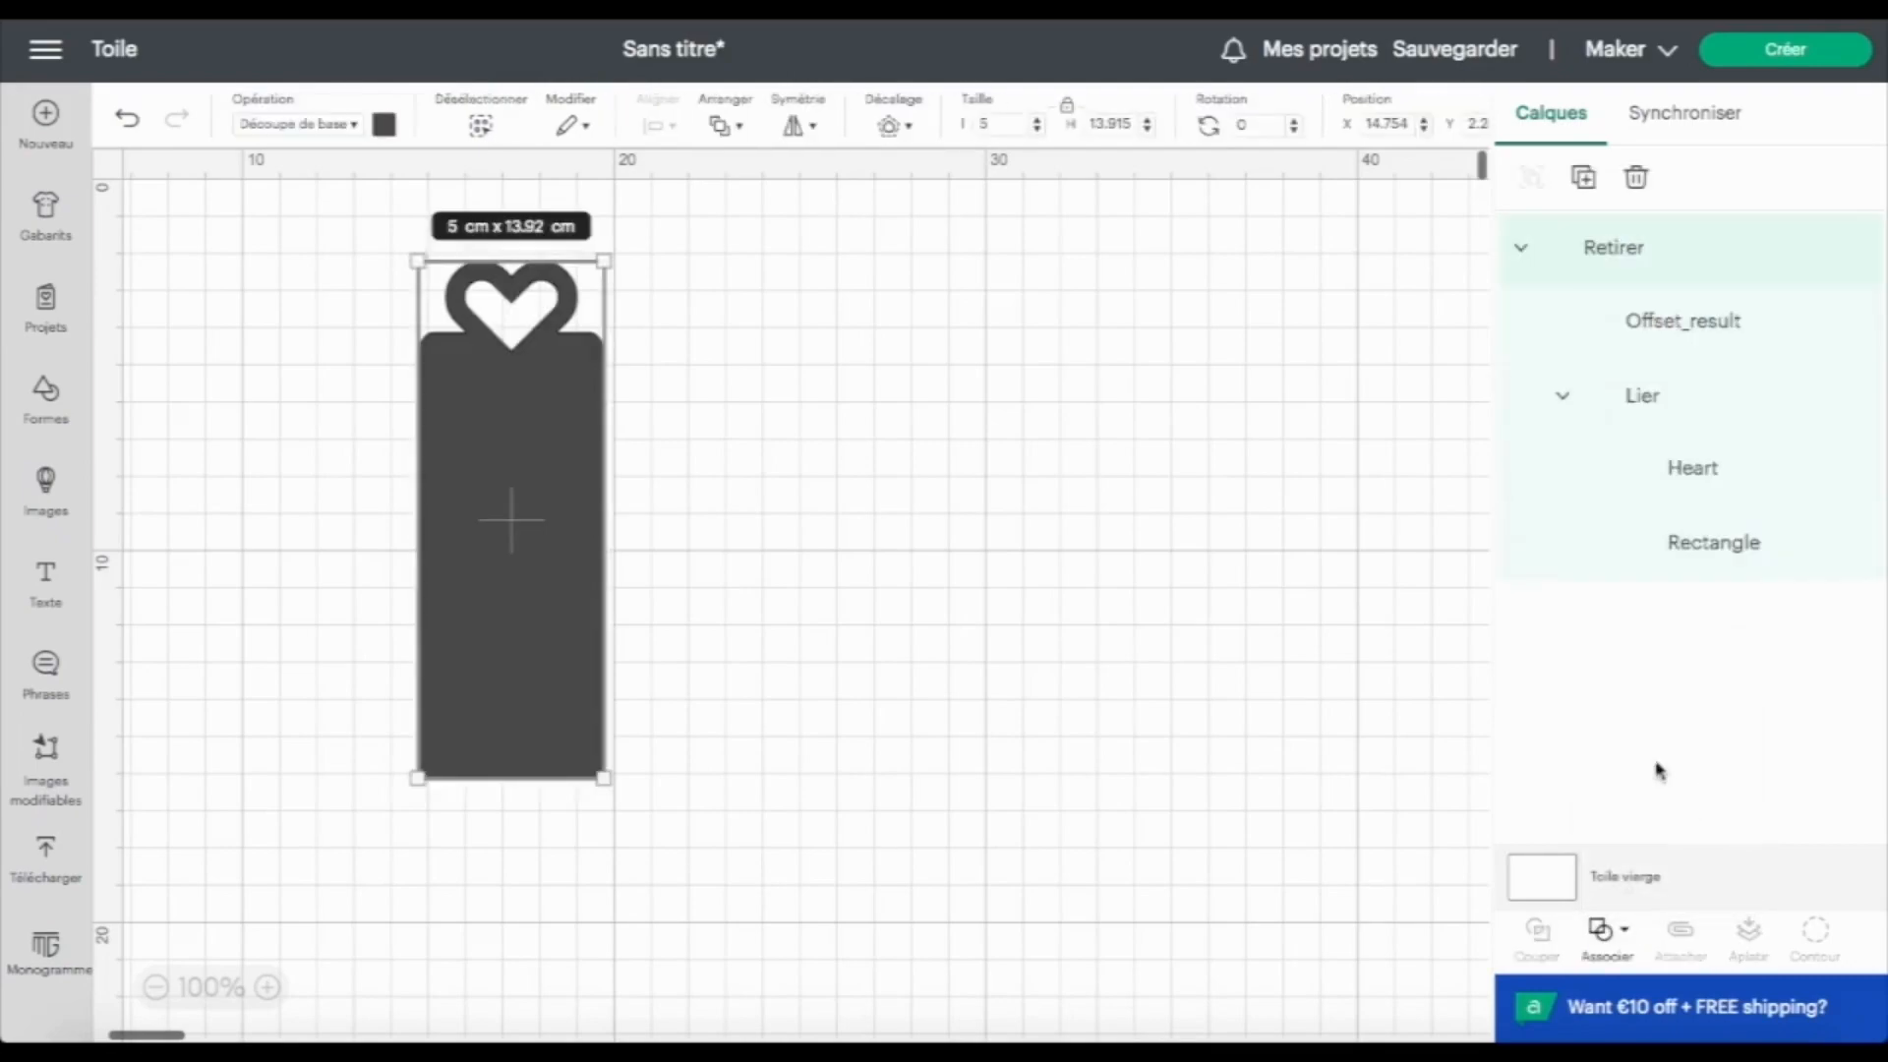
click(402, 564)
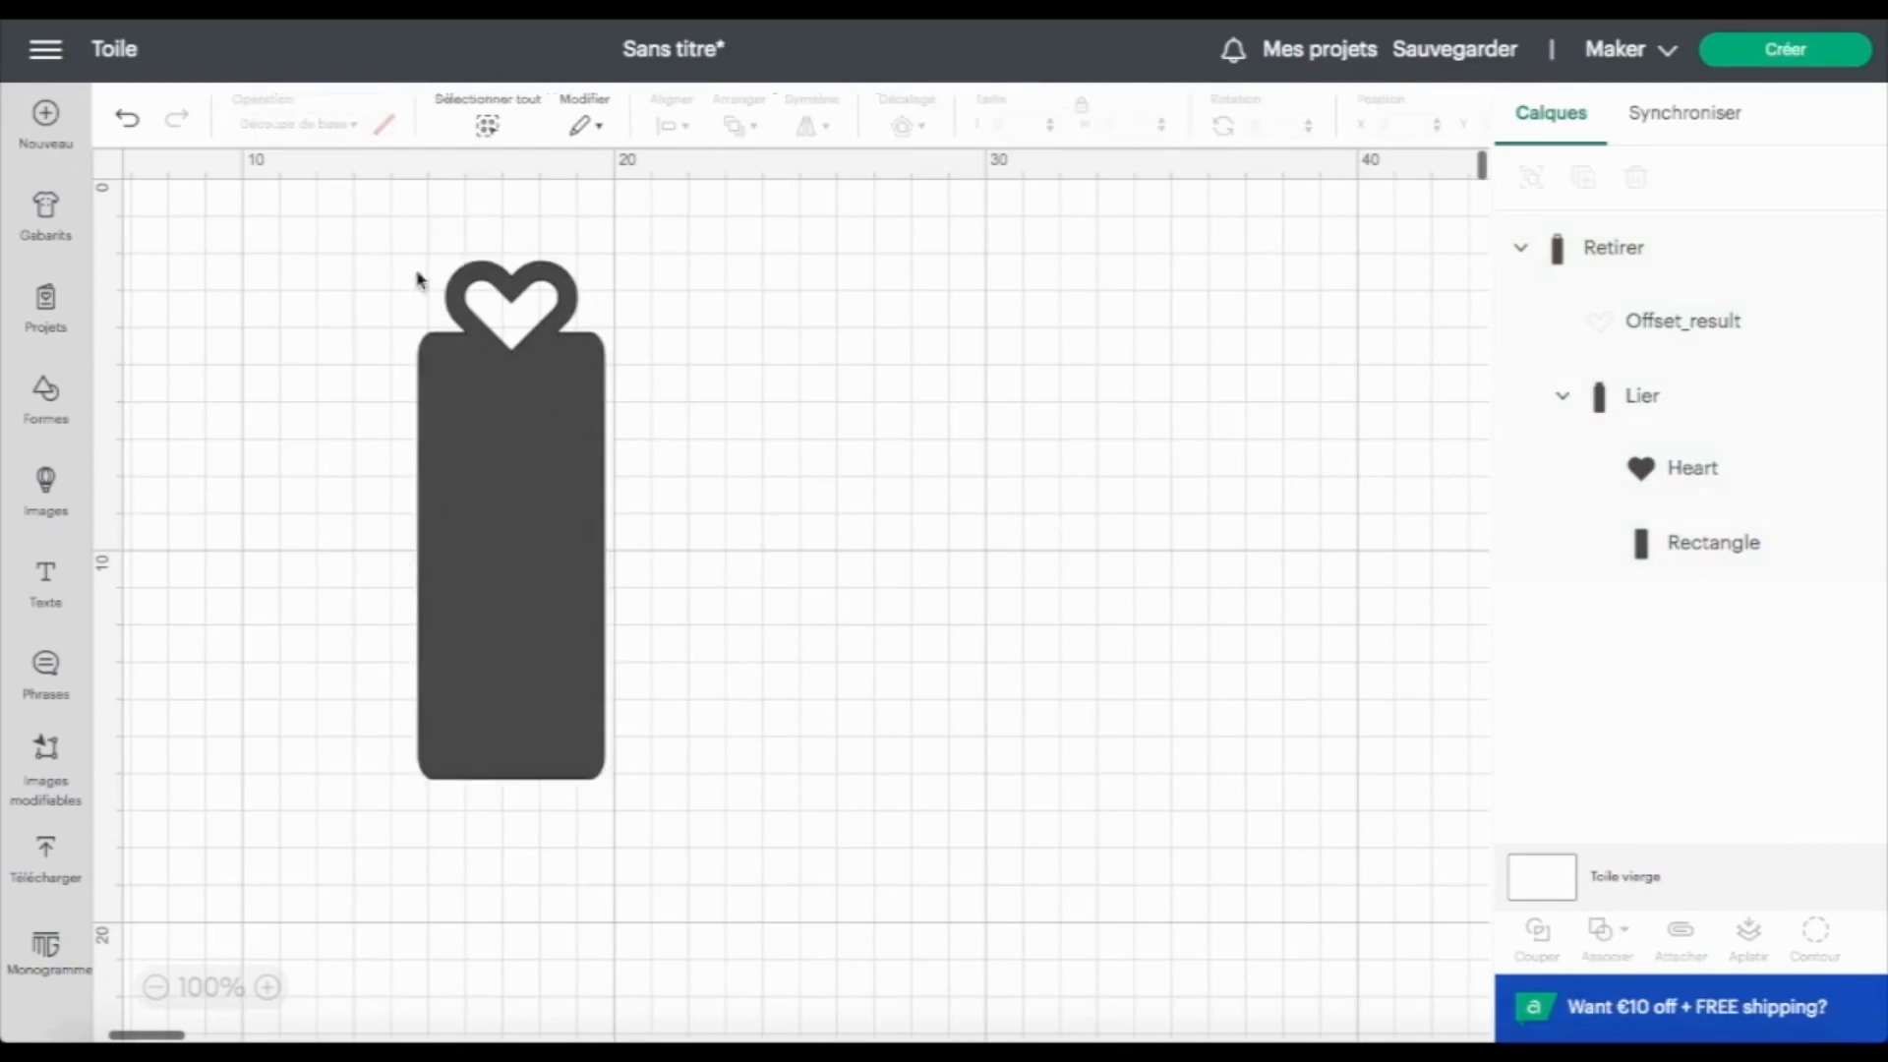
Step: Move the finished heart-topped shape to about X 22.55 and add the text "LOVE" beside it
drag(518, 756, 808, 779)
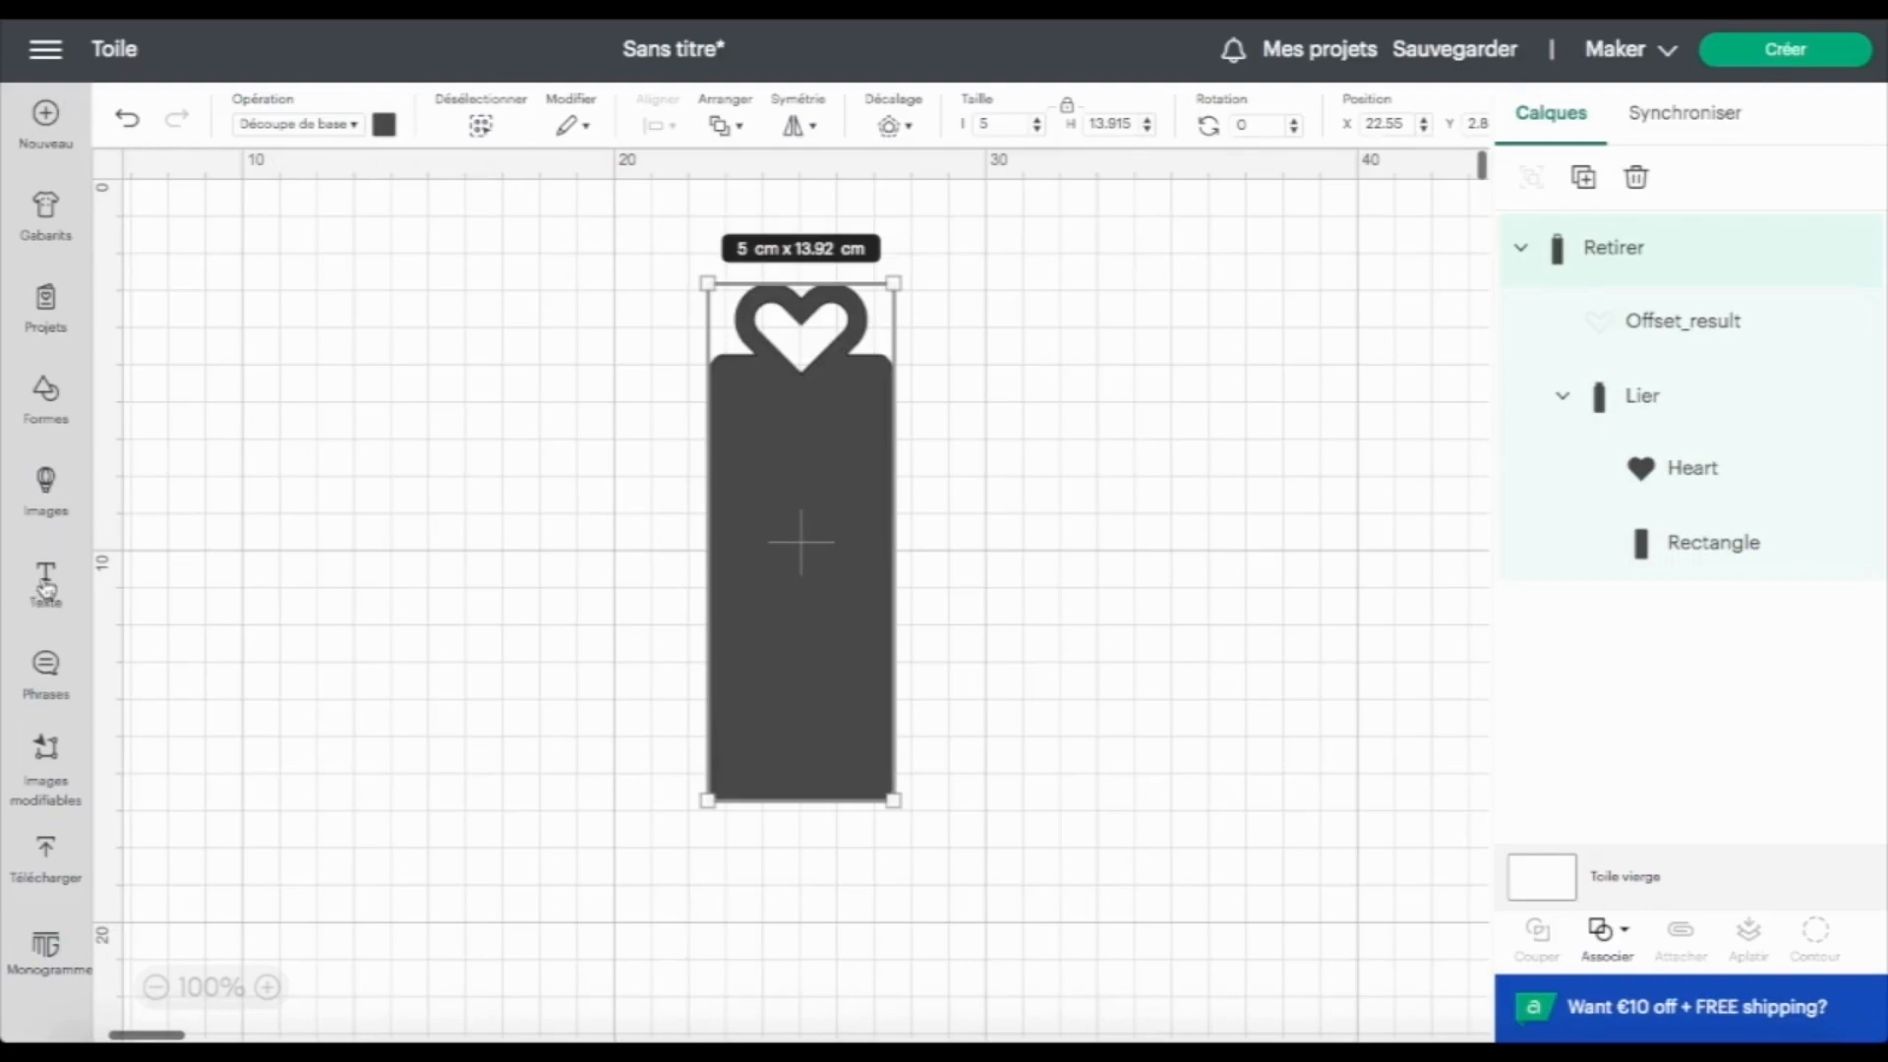
click(24, 602)
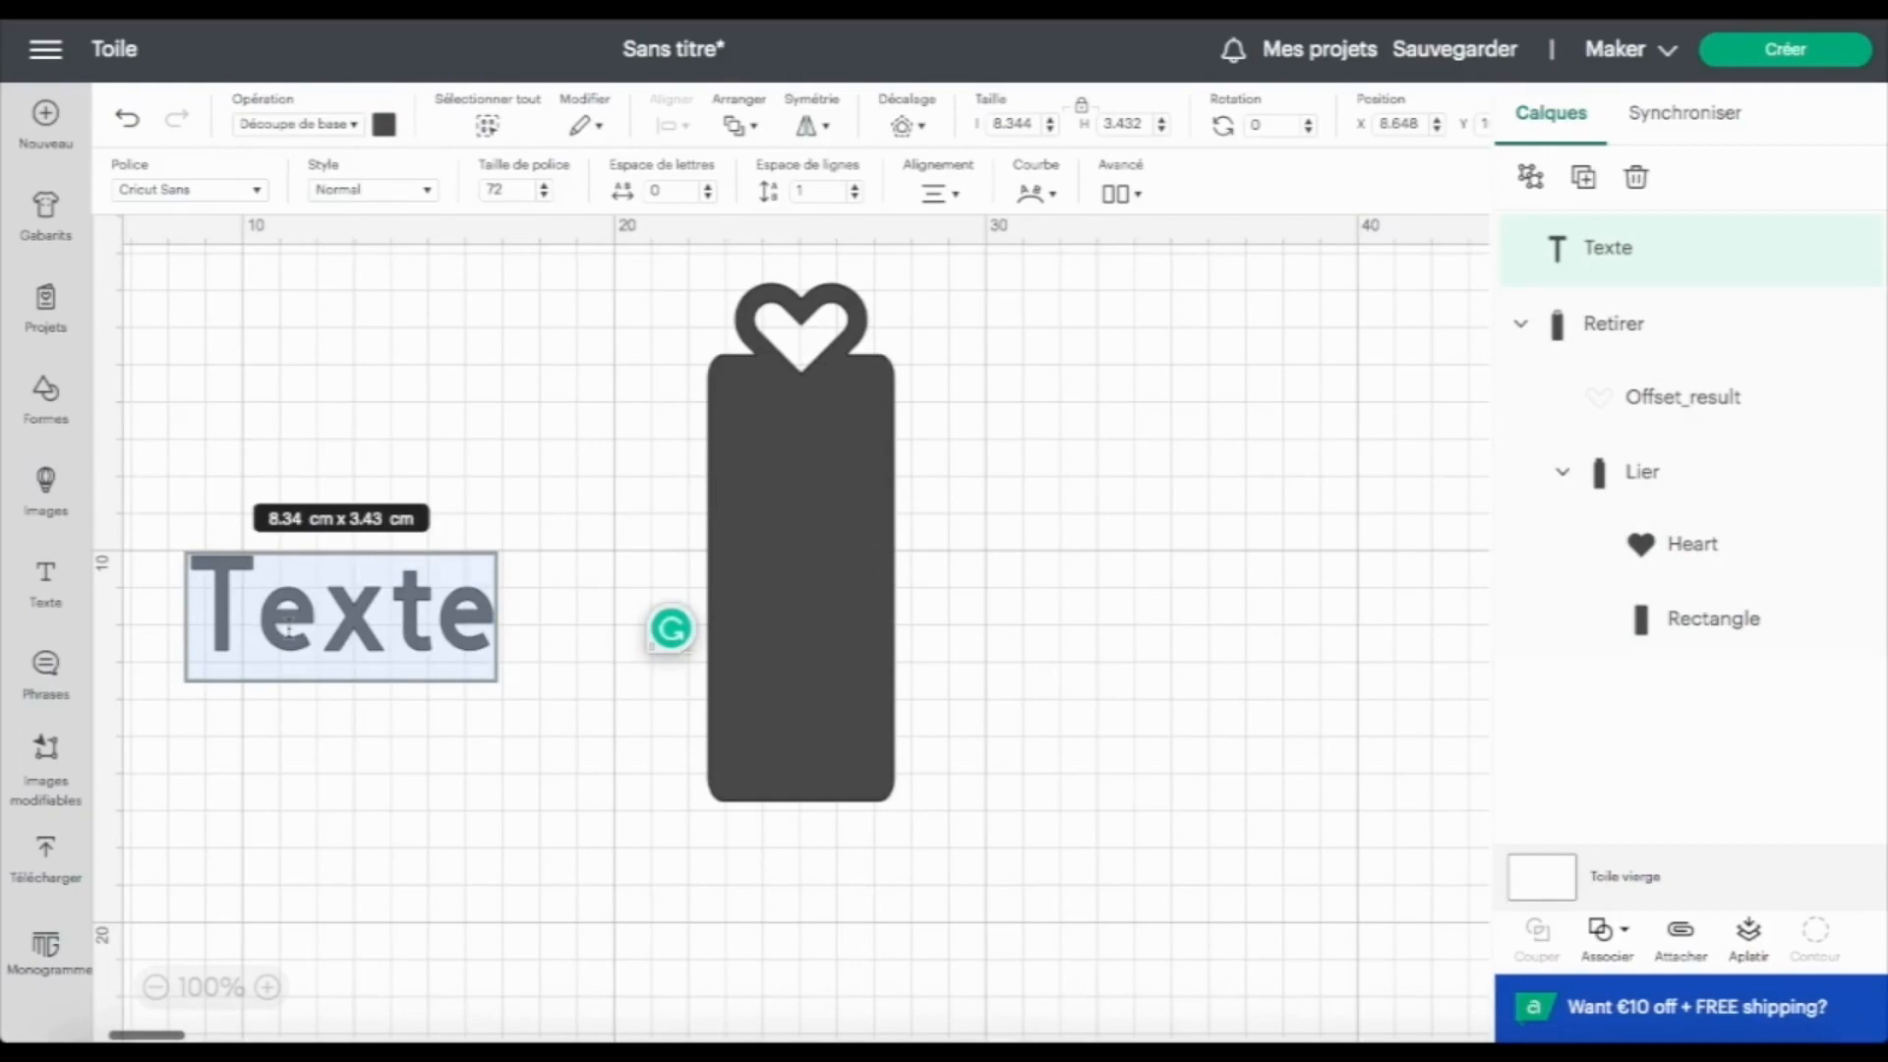
text(LOVE)
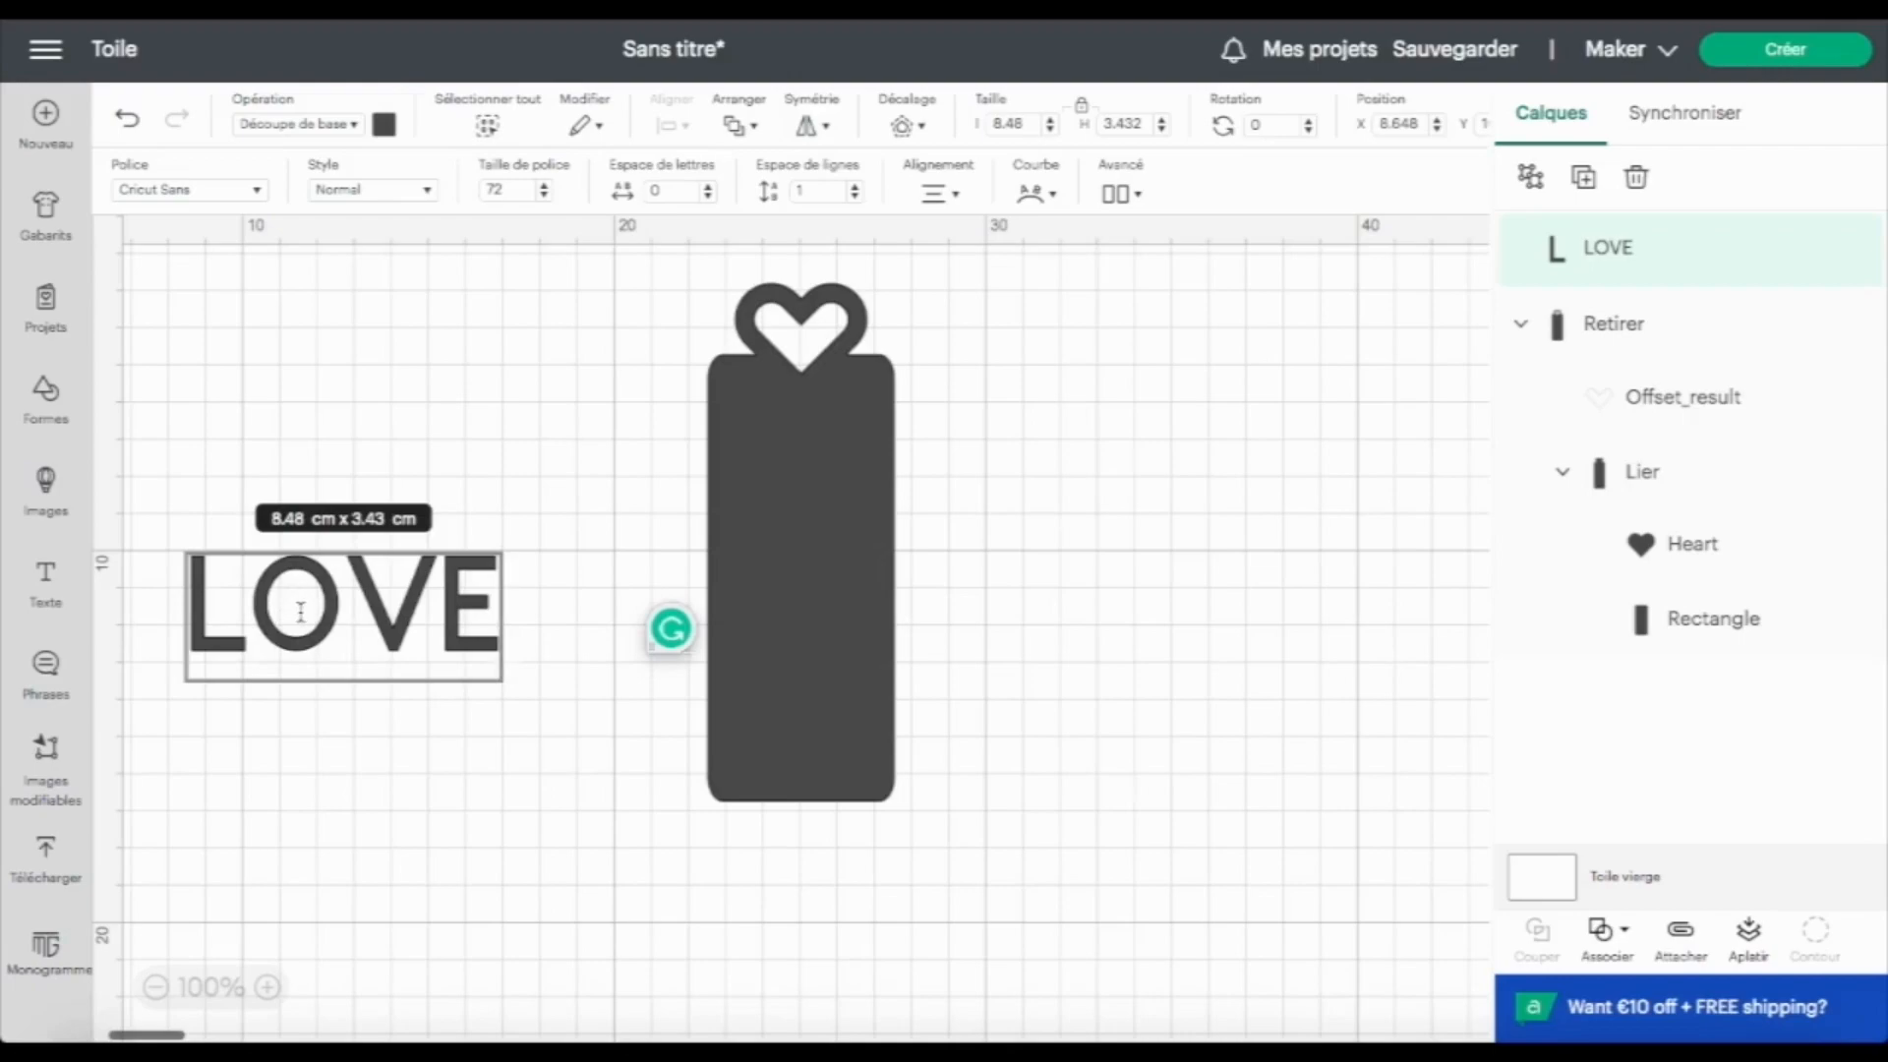
Step: Filter the Cricut fonts available for the LOVE text to show only free ones (Gratuit)
click(257, 192)
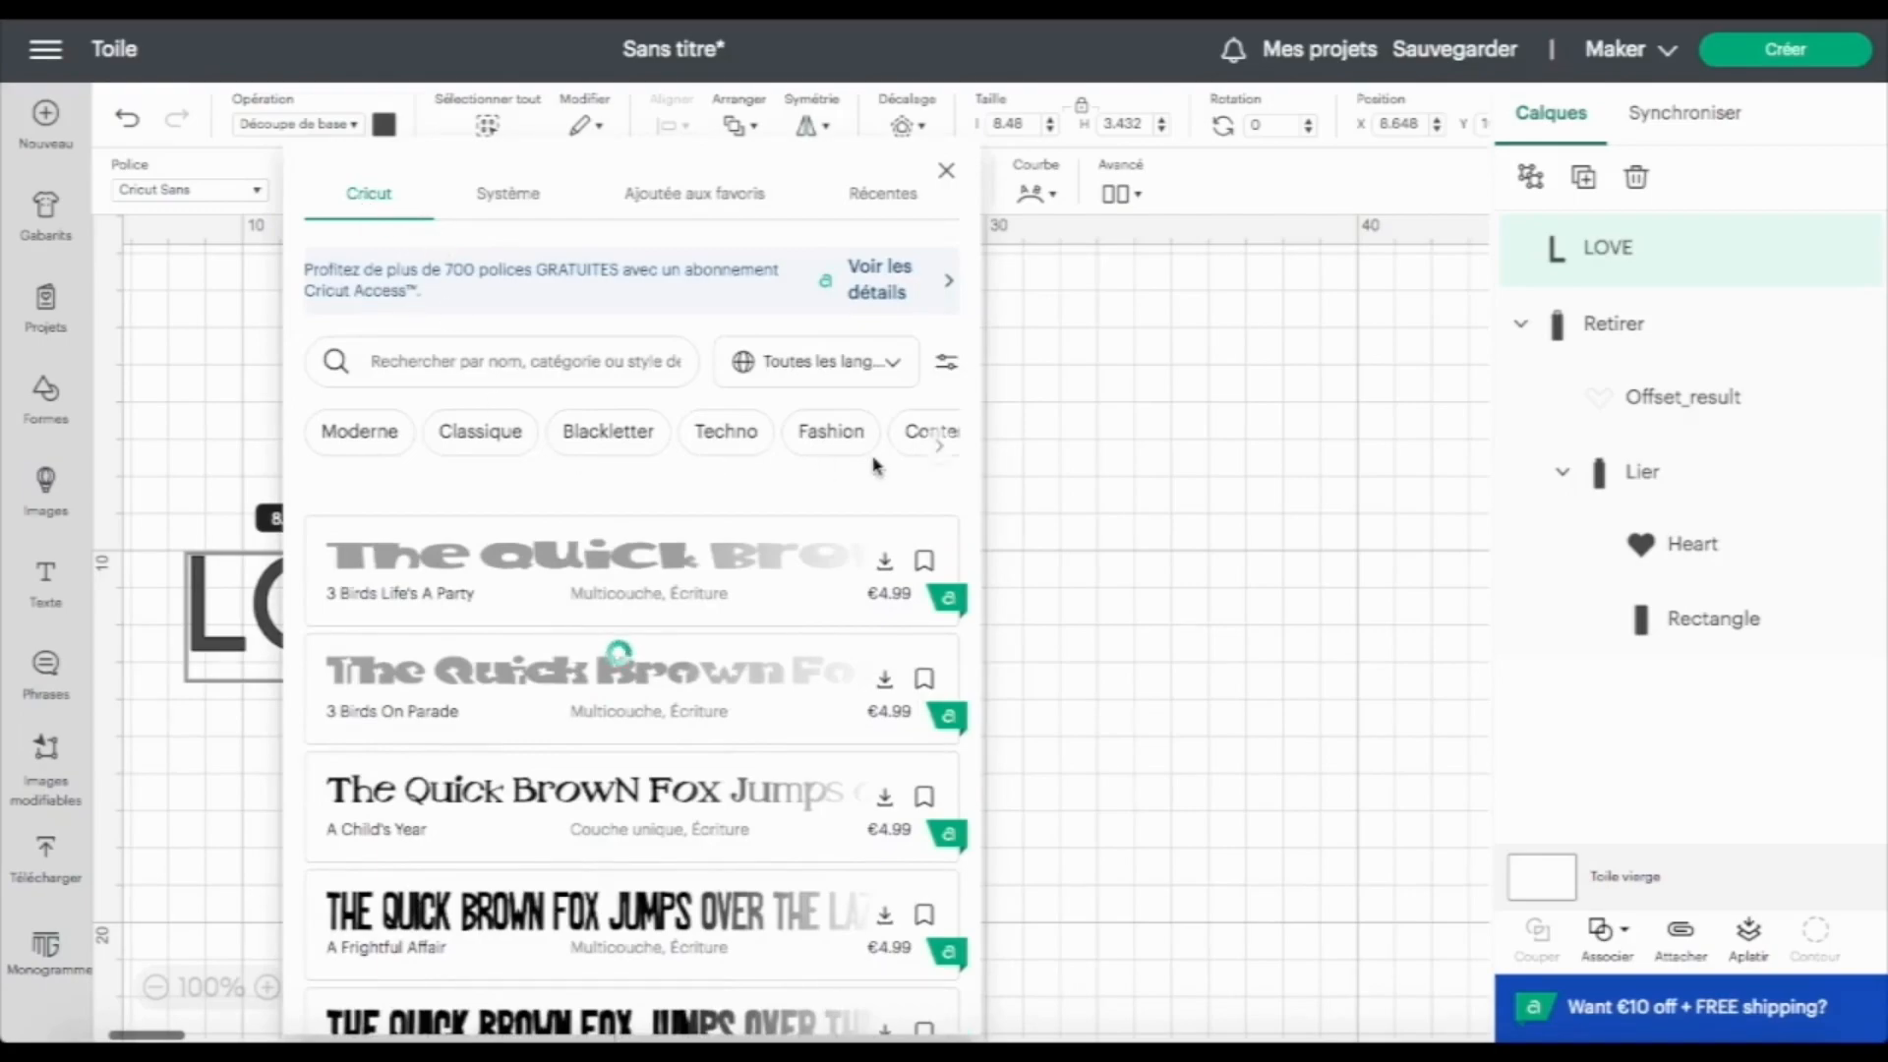
click(941, 365)
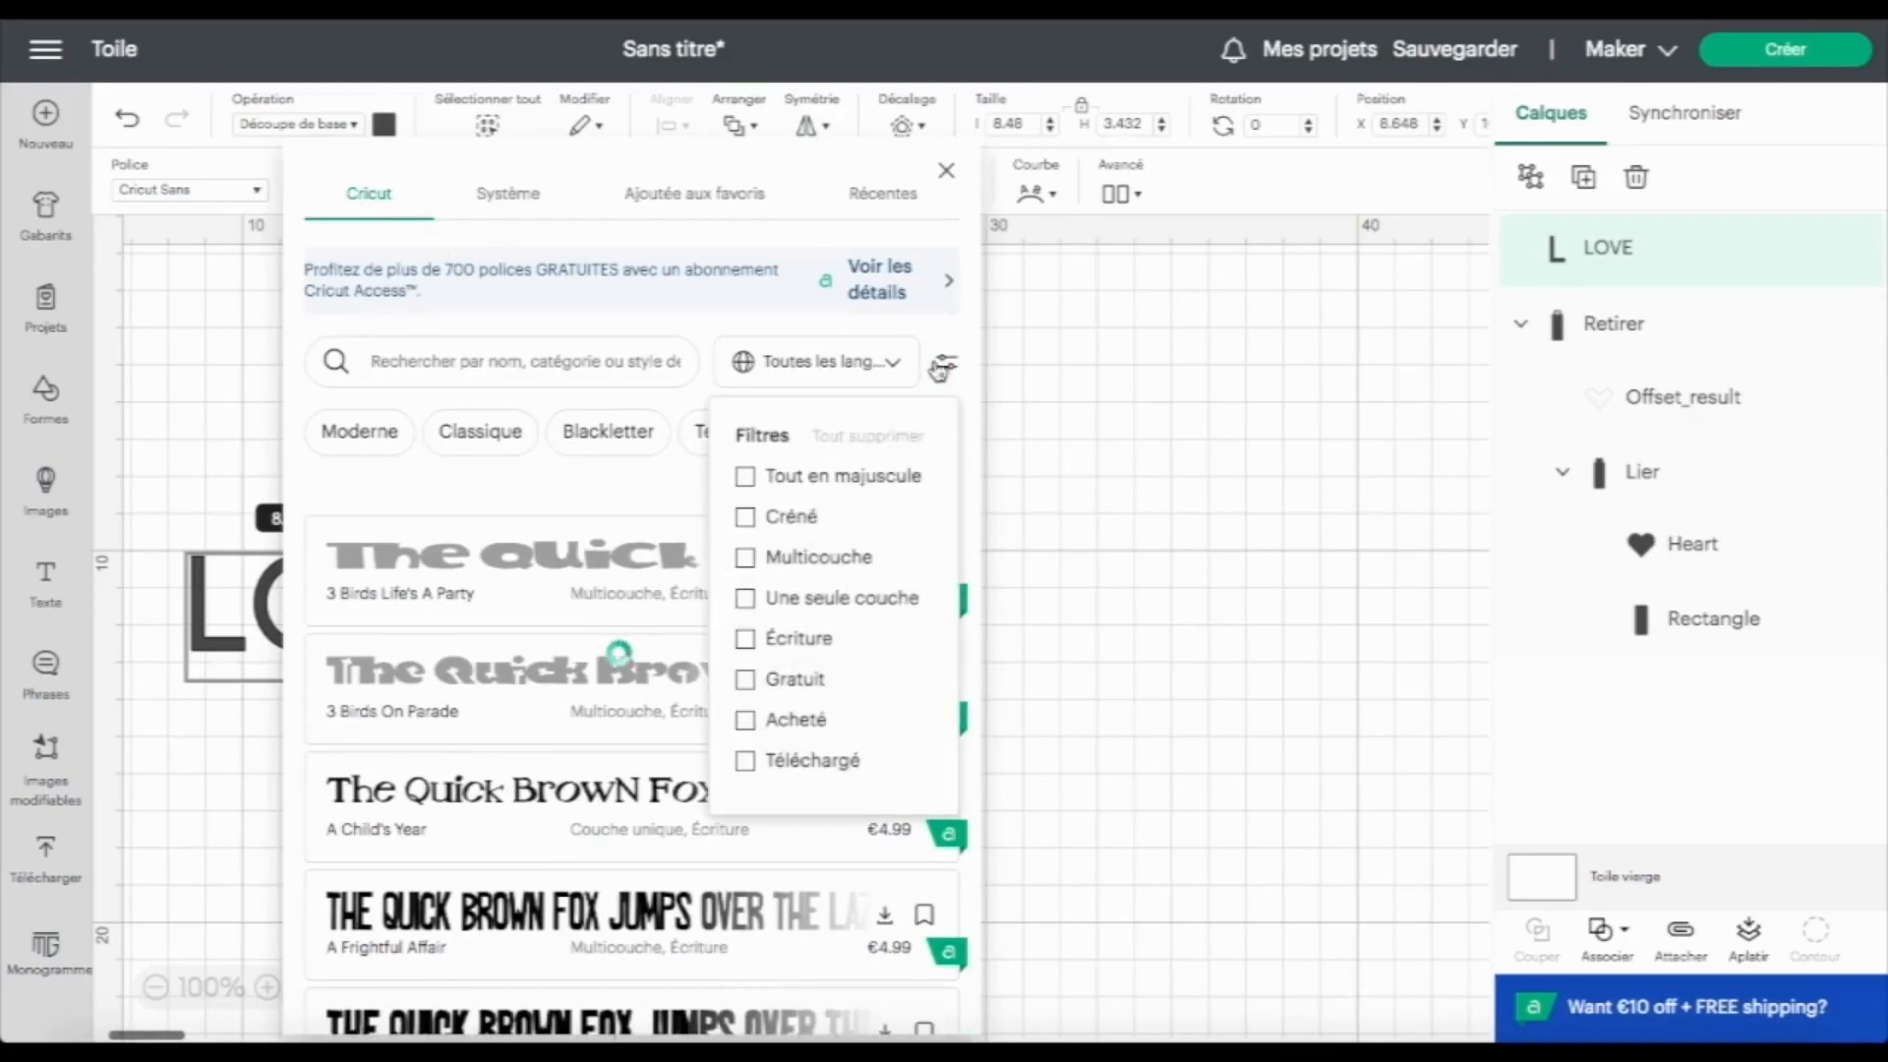
click(745, 684)
click(746, 684)
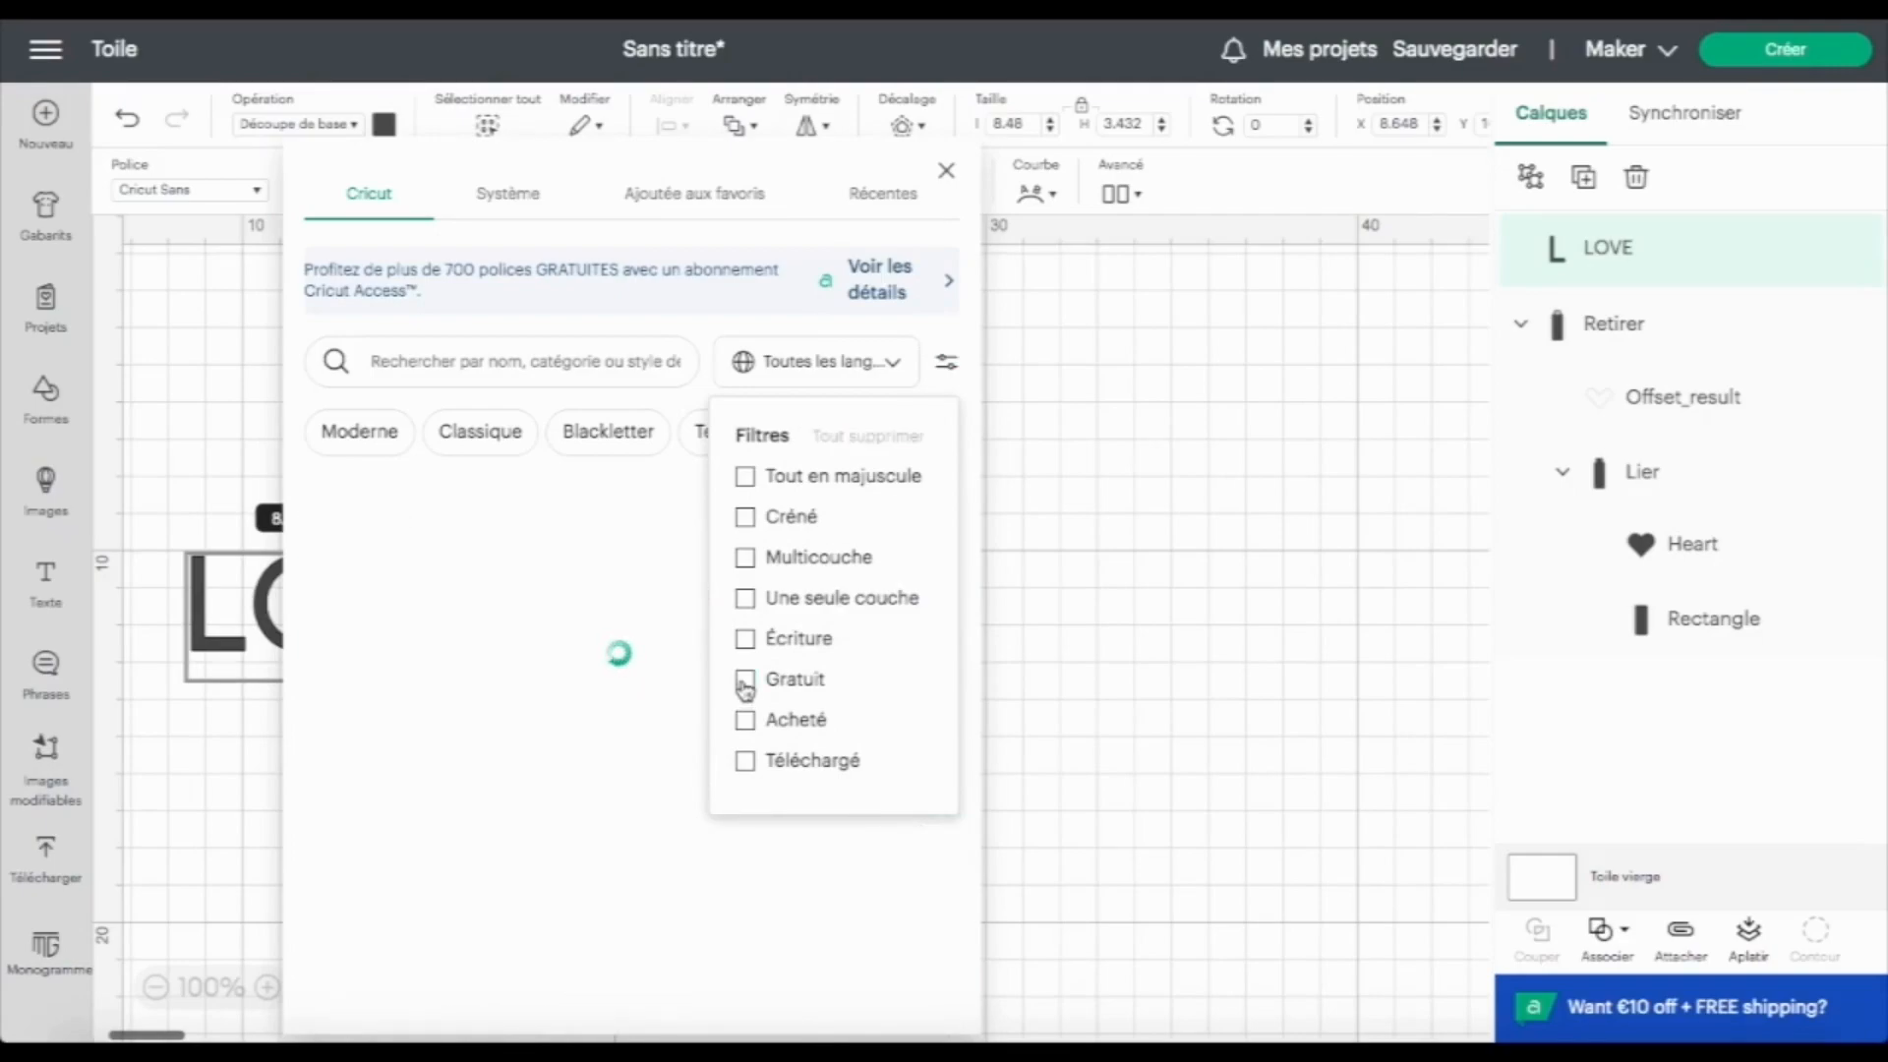
click(745, 685)
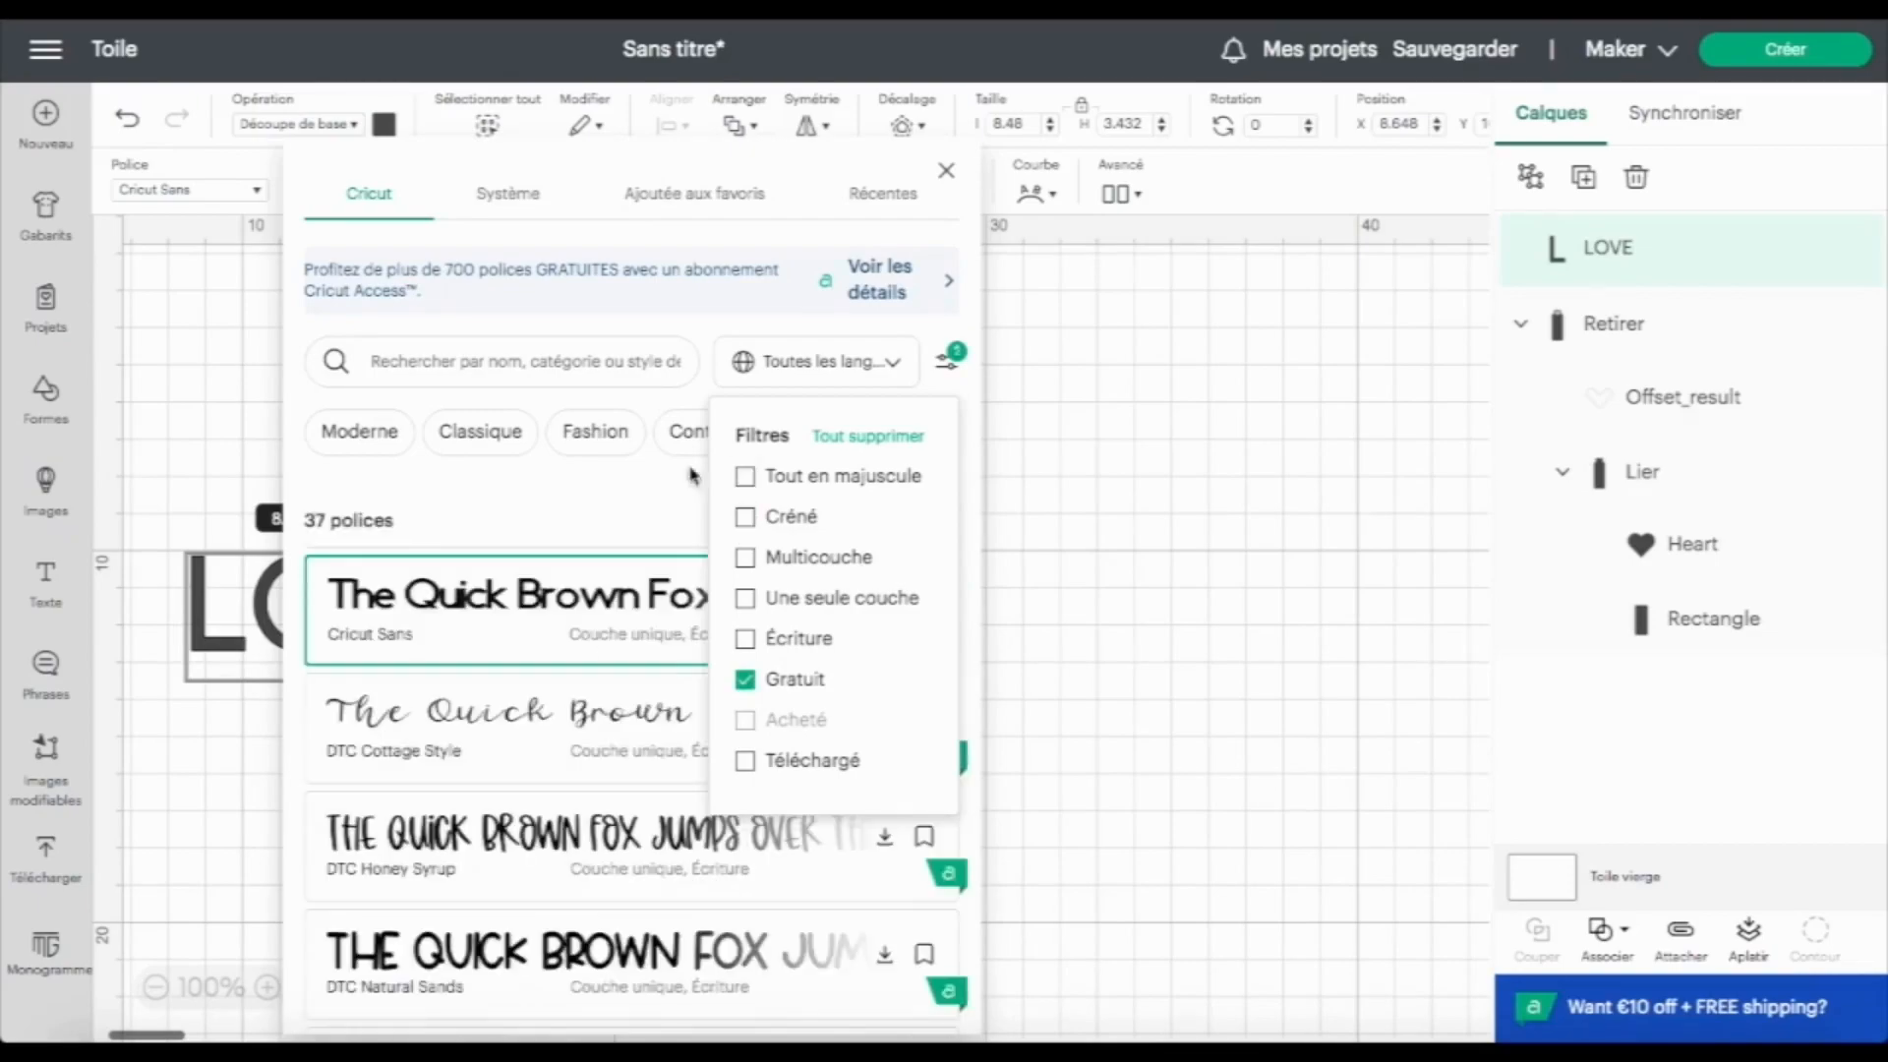
Step: Narrow the free fonts to the Pochoir category and apply Signa Stencil to the LOVE text
click(597, 494)
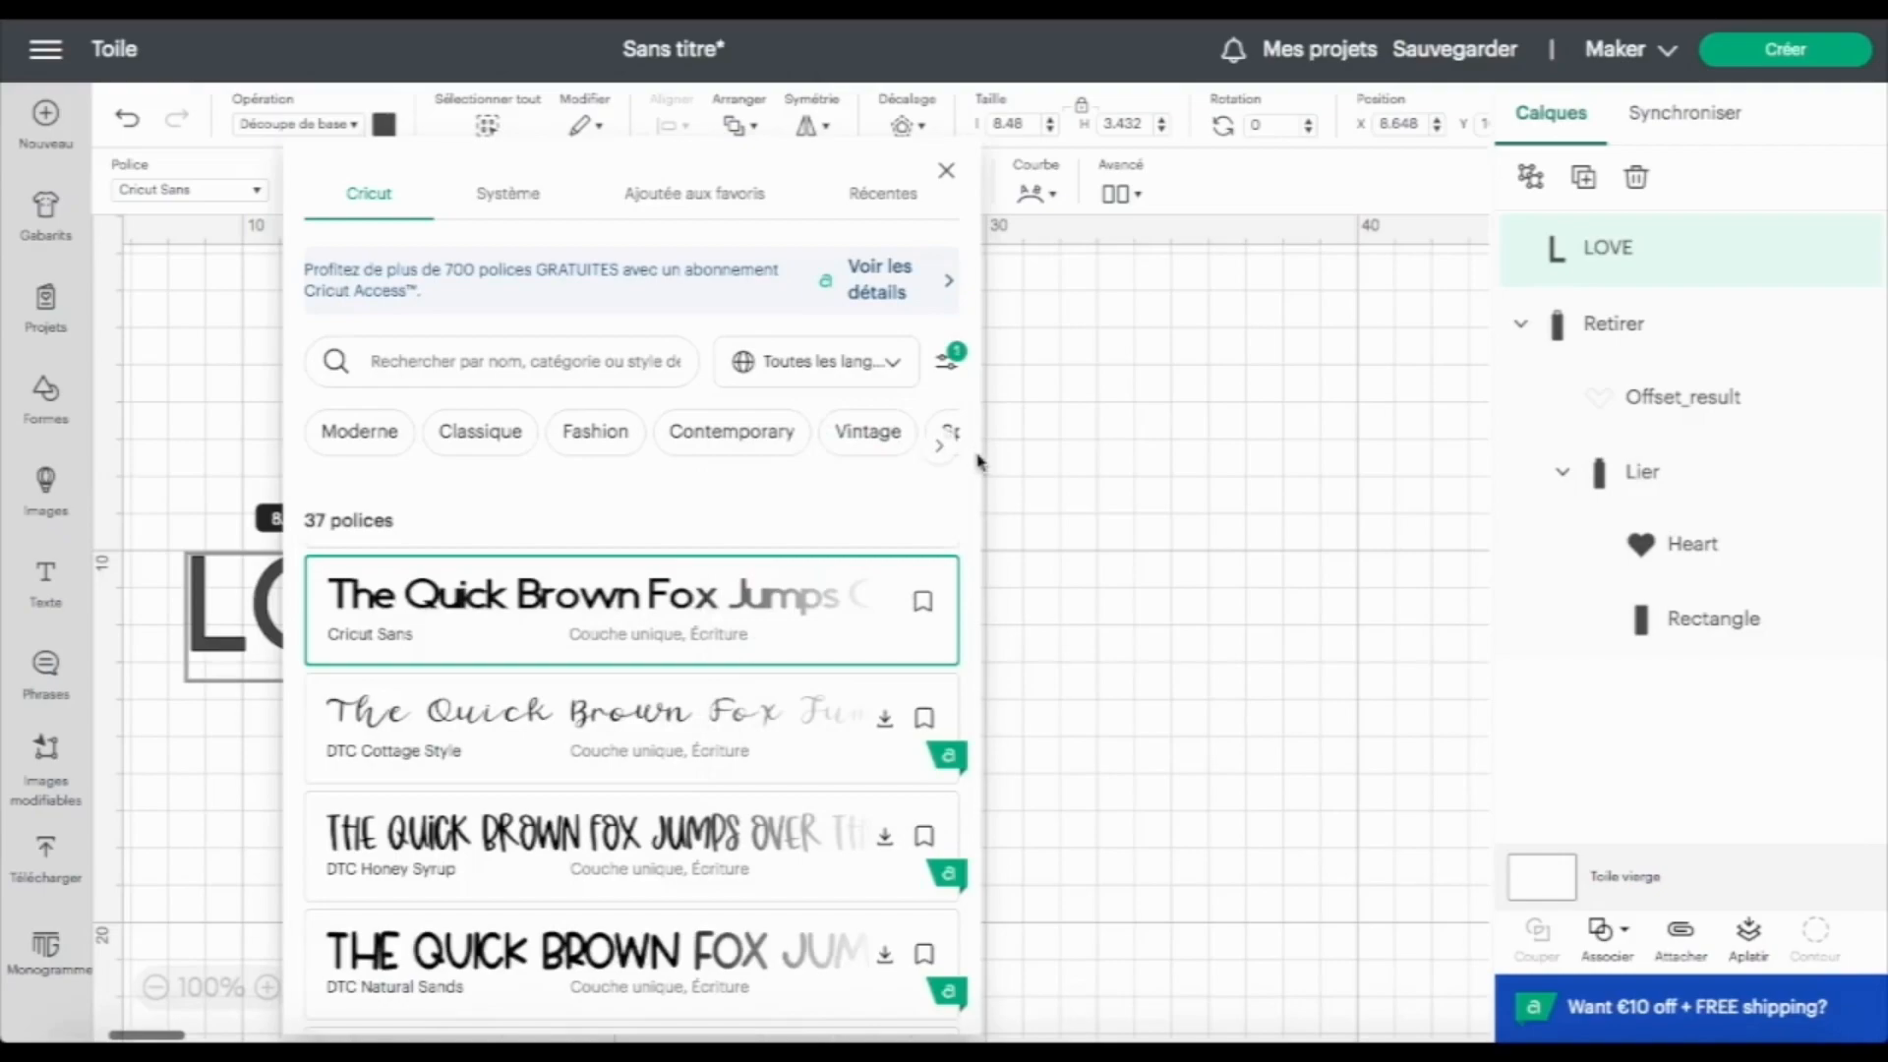
click(940, 452)
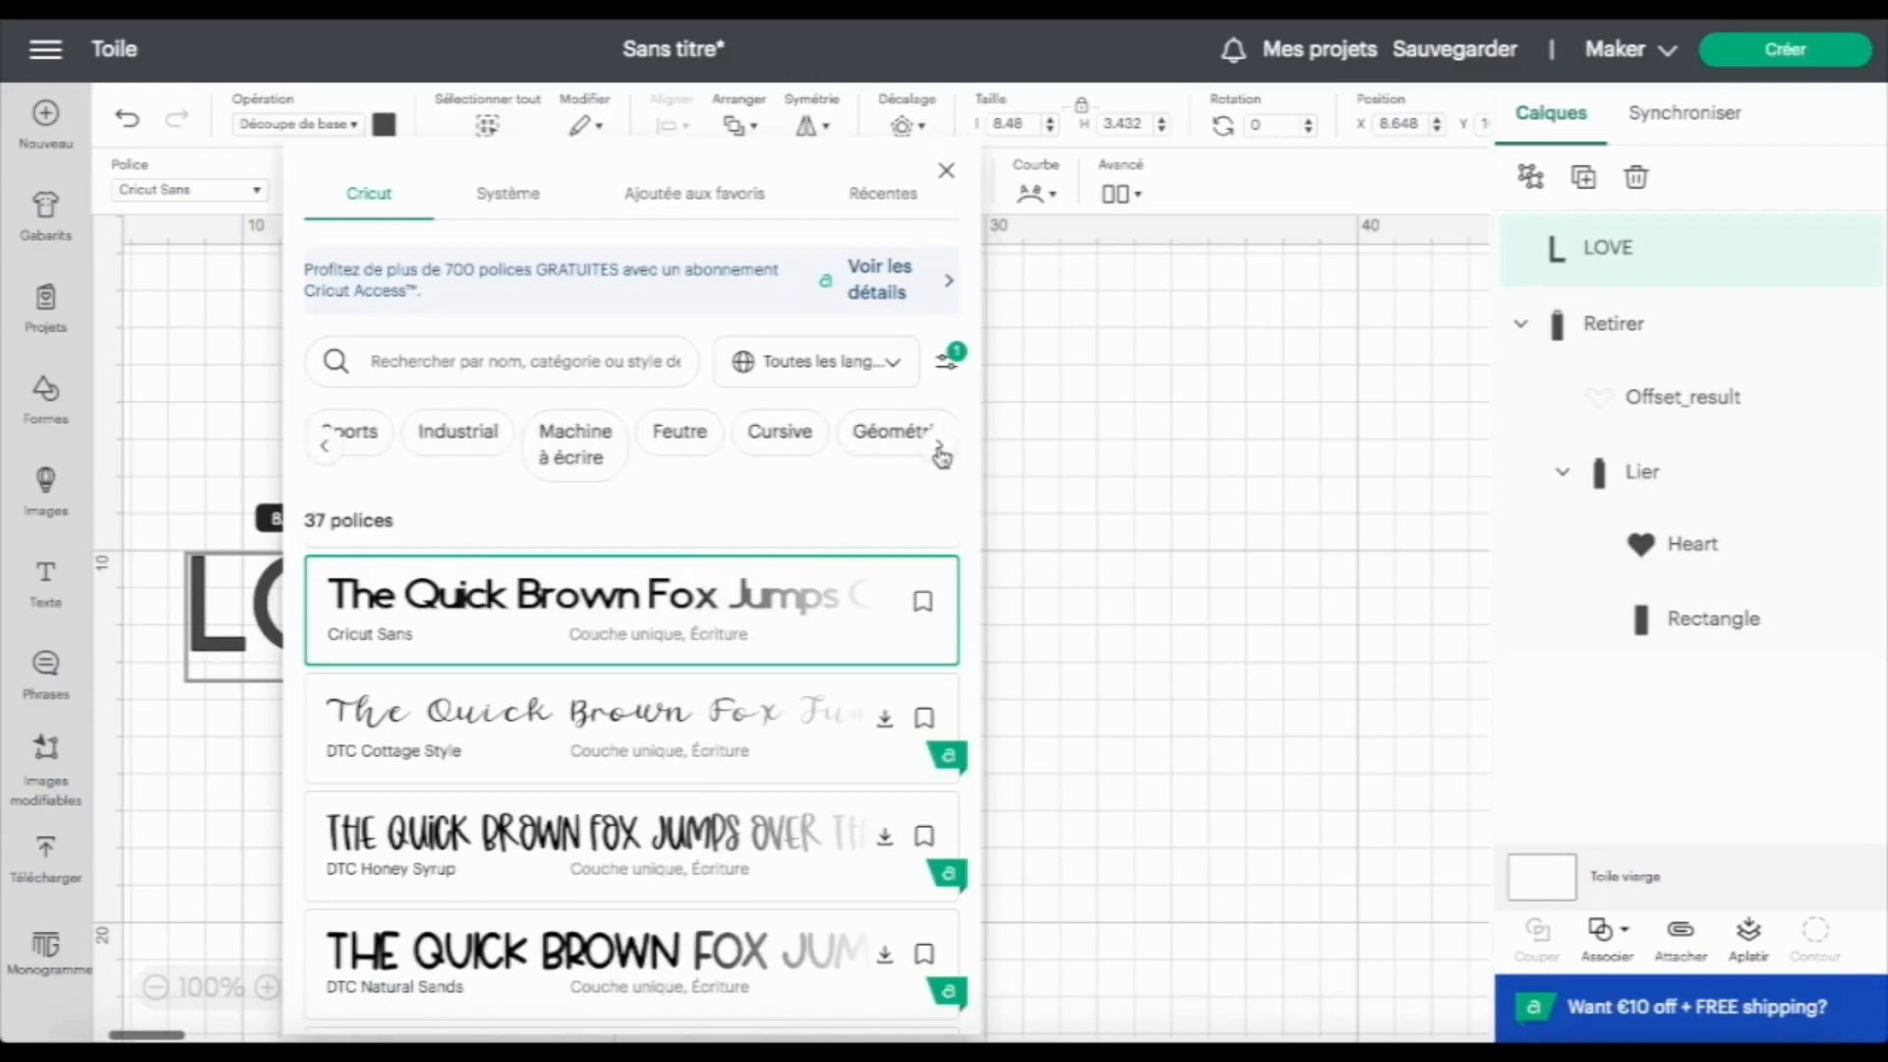
click(940, 453)
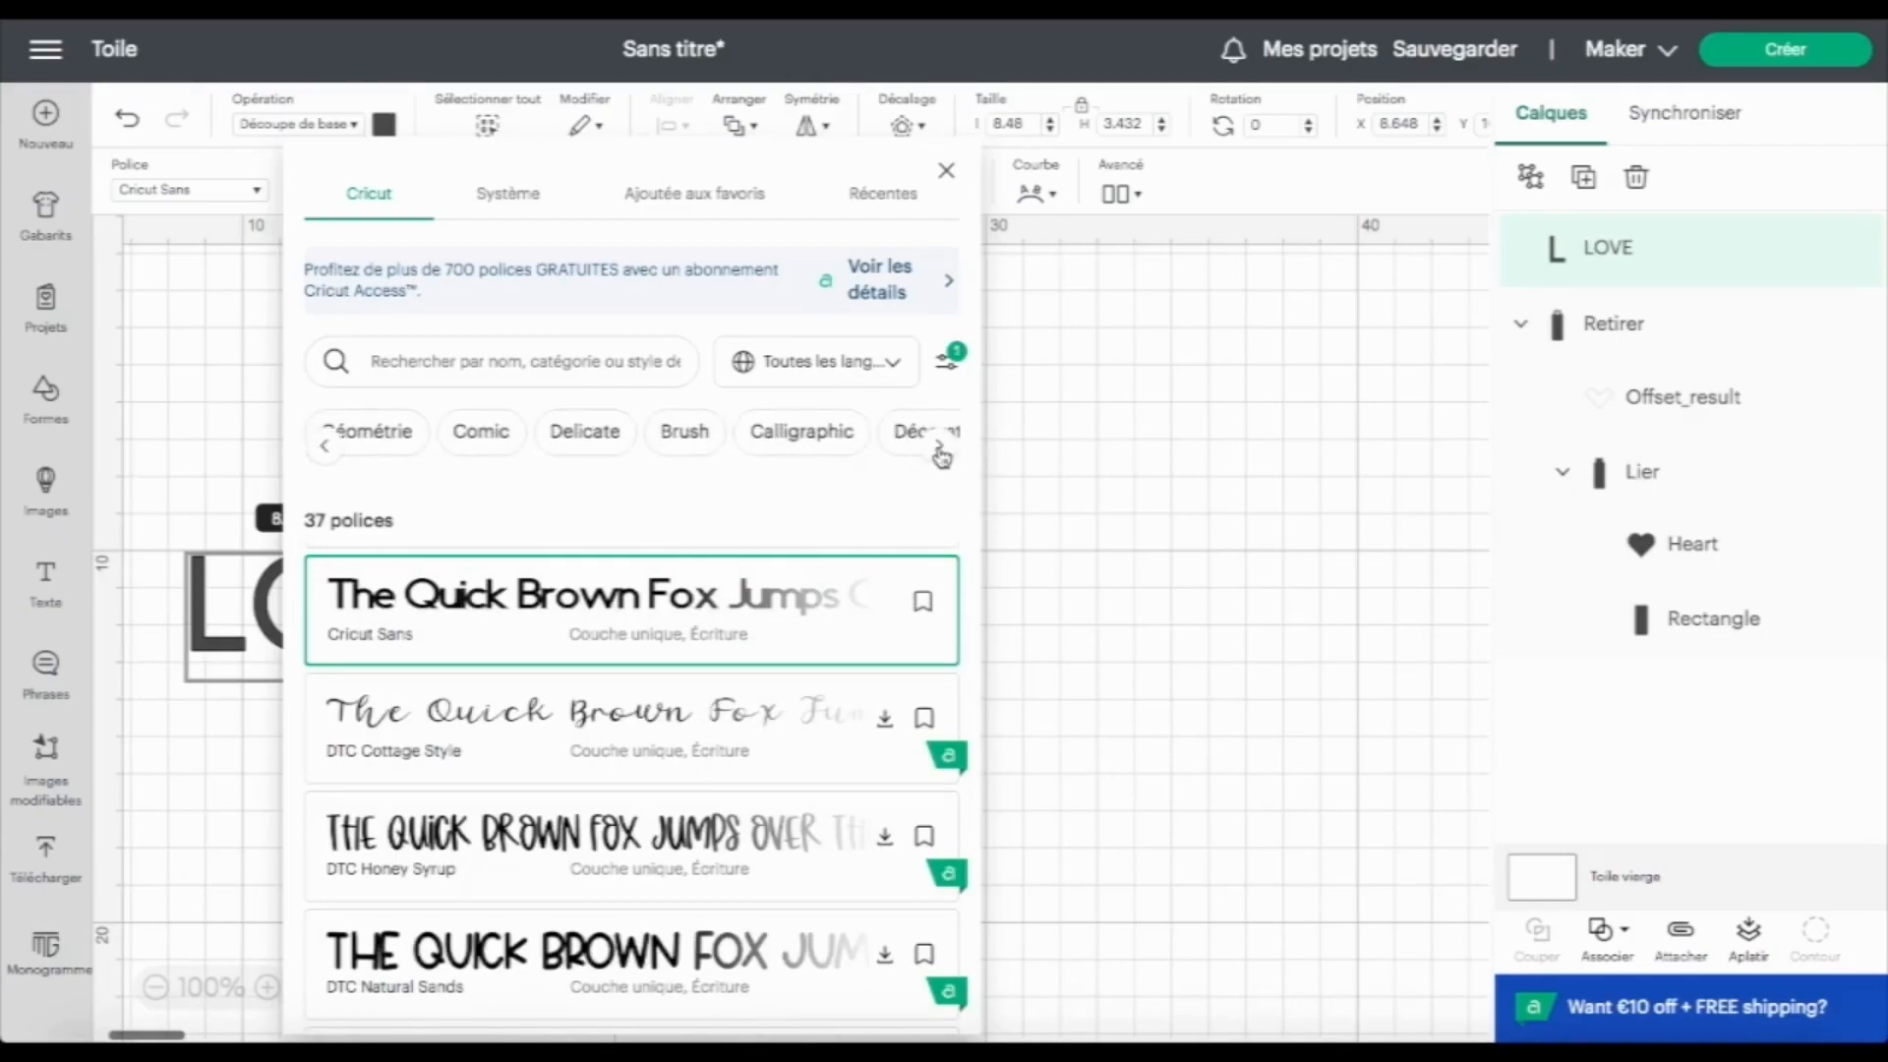
click(940, 452)
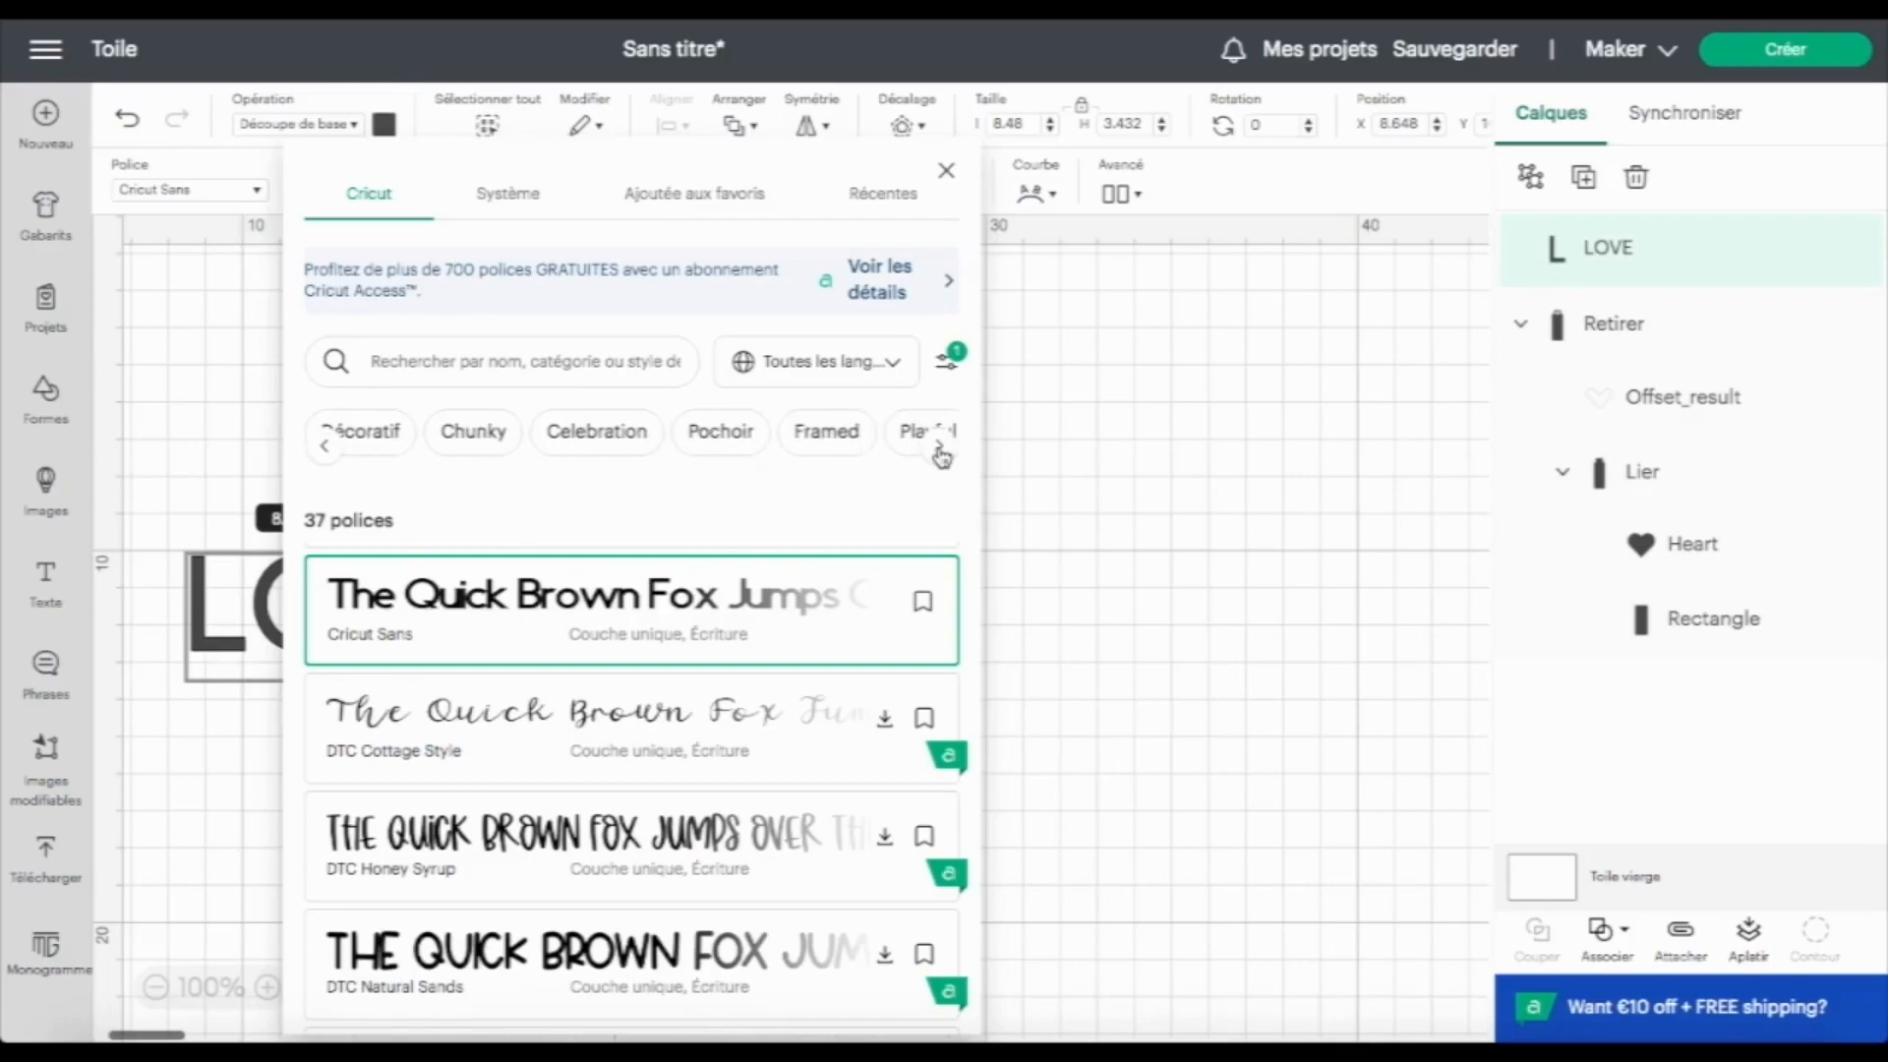
click(719, 435)
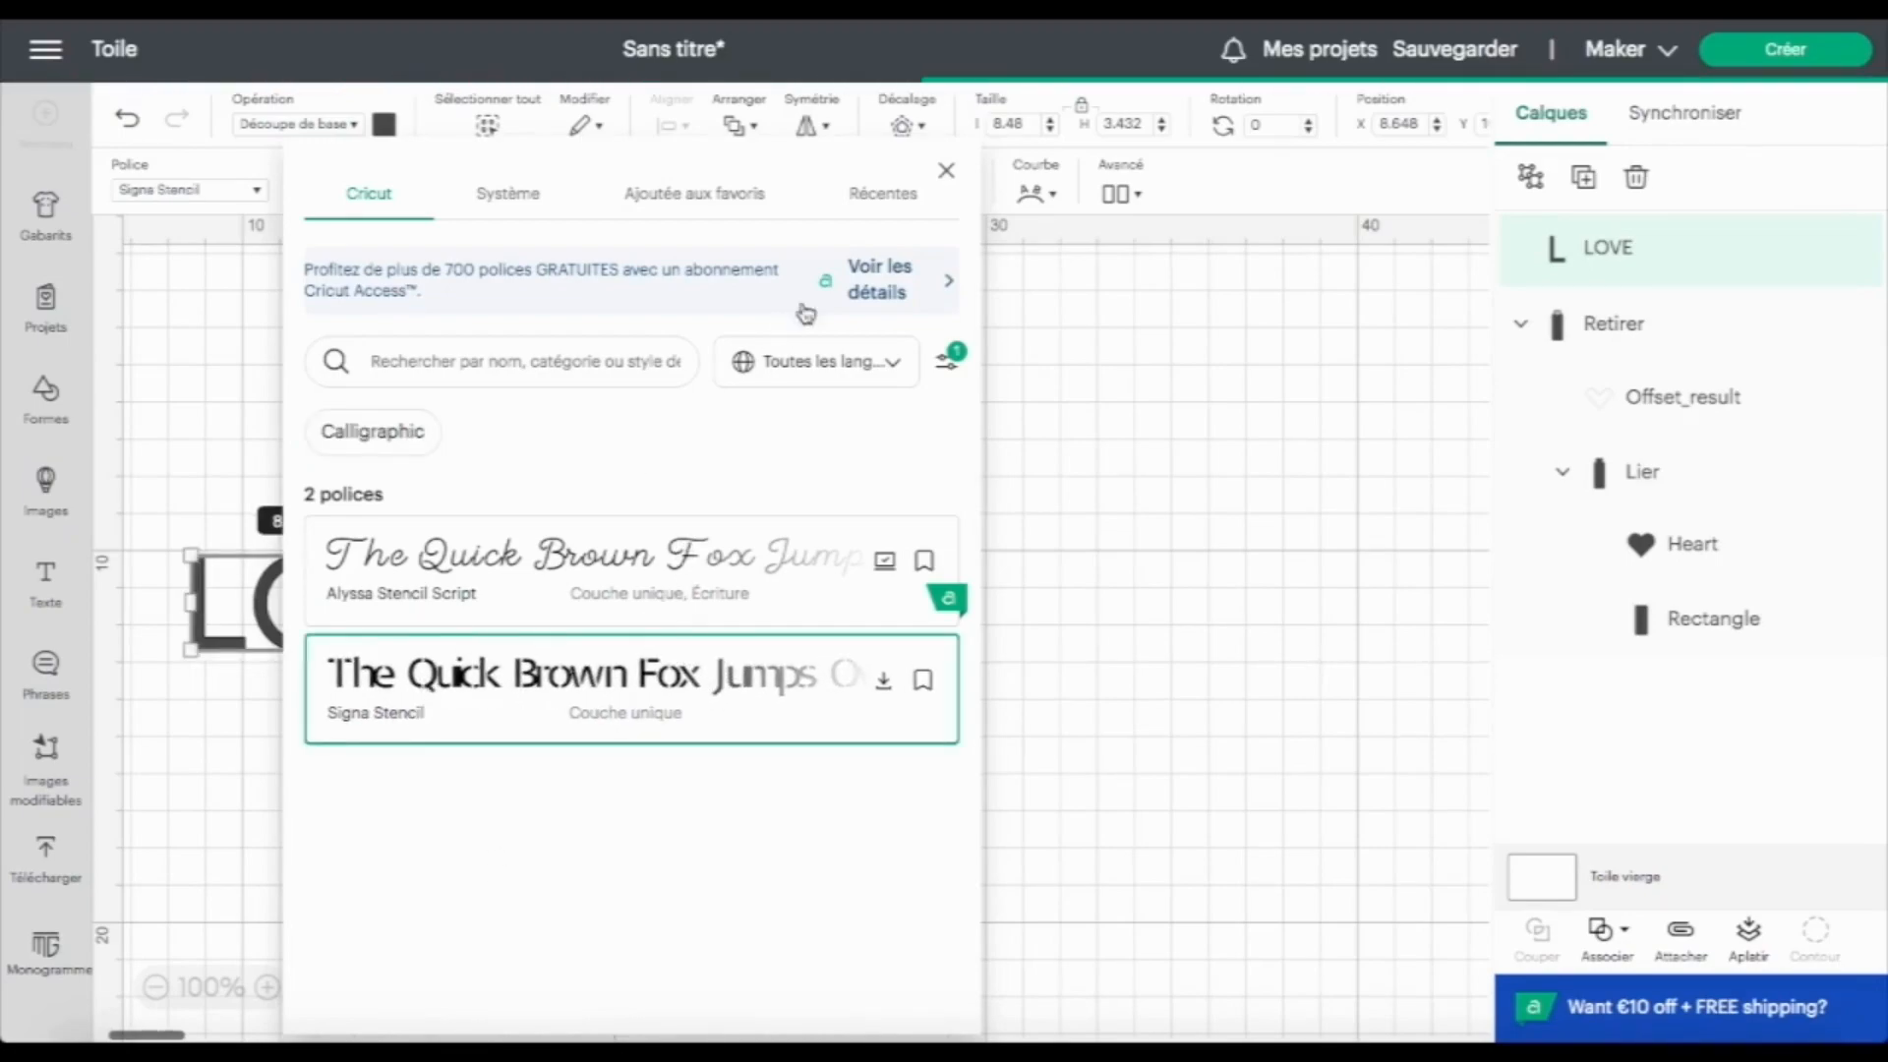
click(949, 174)
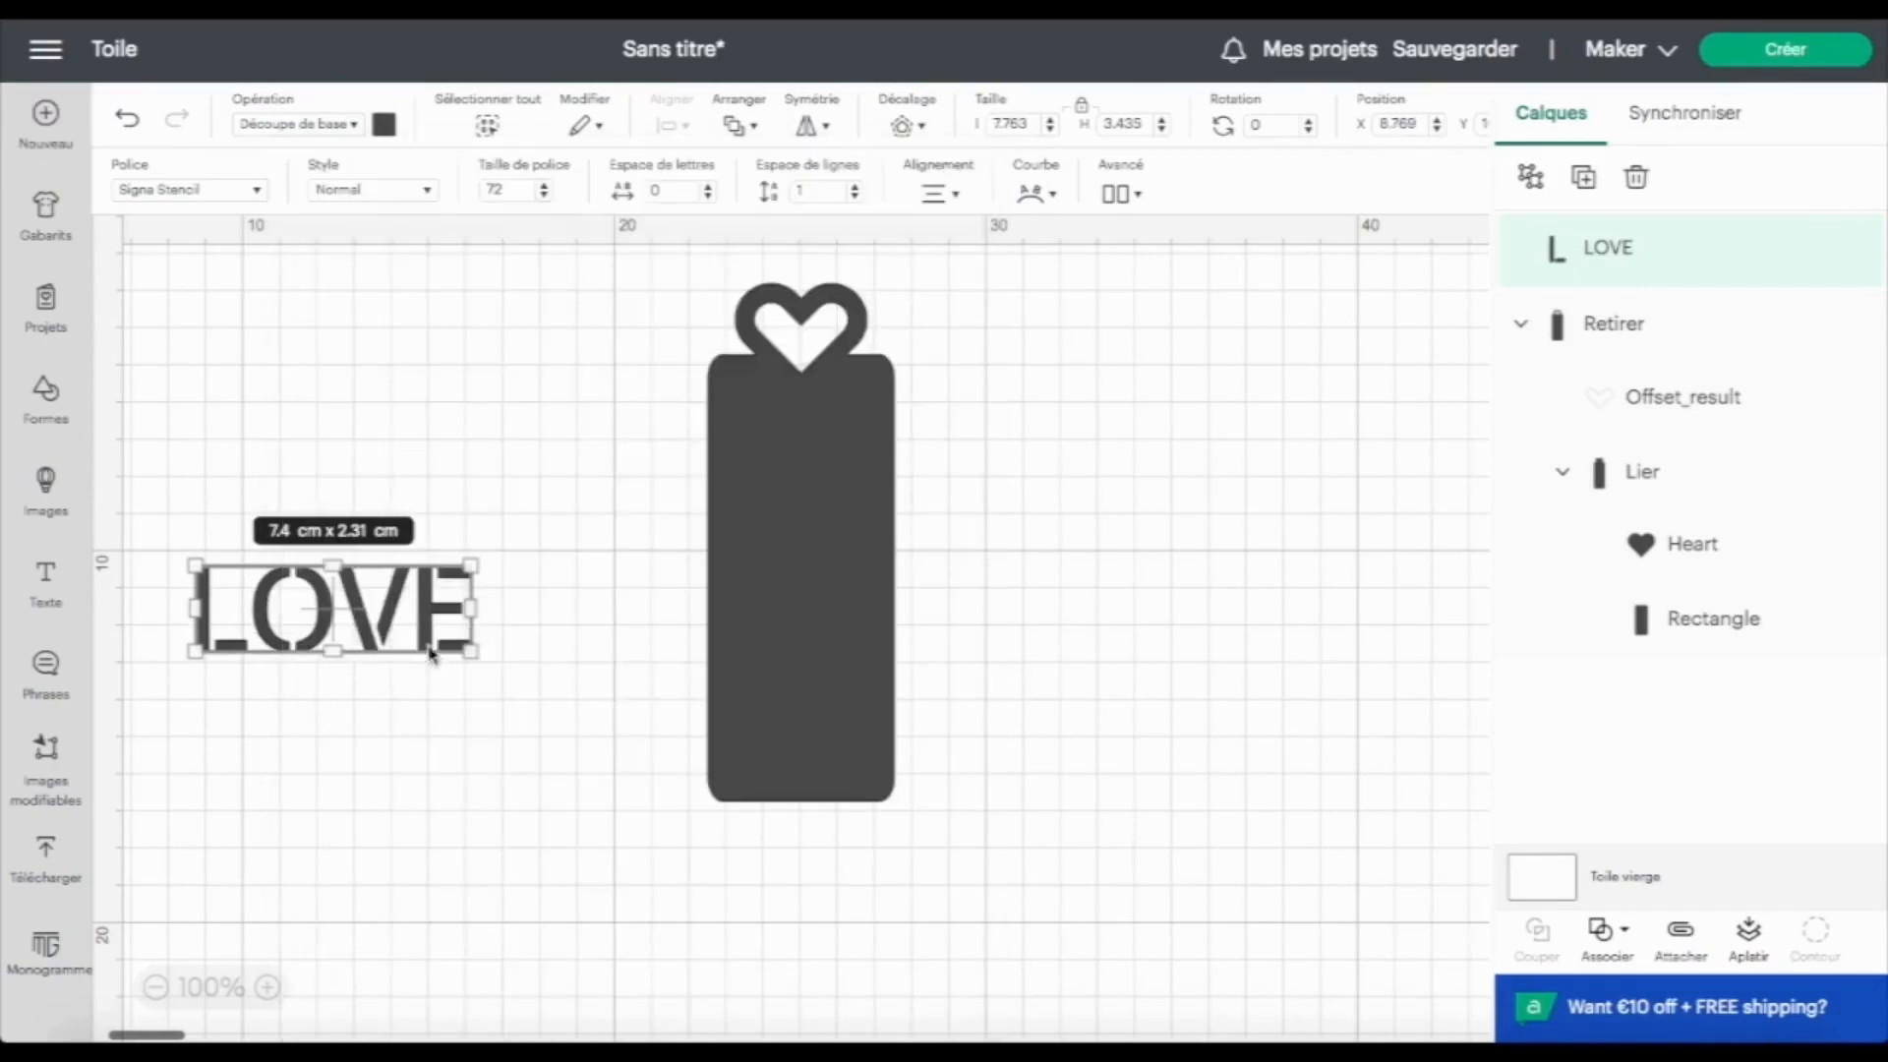
Step: Move the LOVE text closer to the tag, to about X 12.61, and set its material colour to white
drag(391, 607, 535, 552)
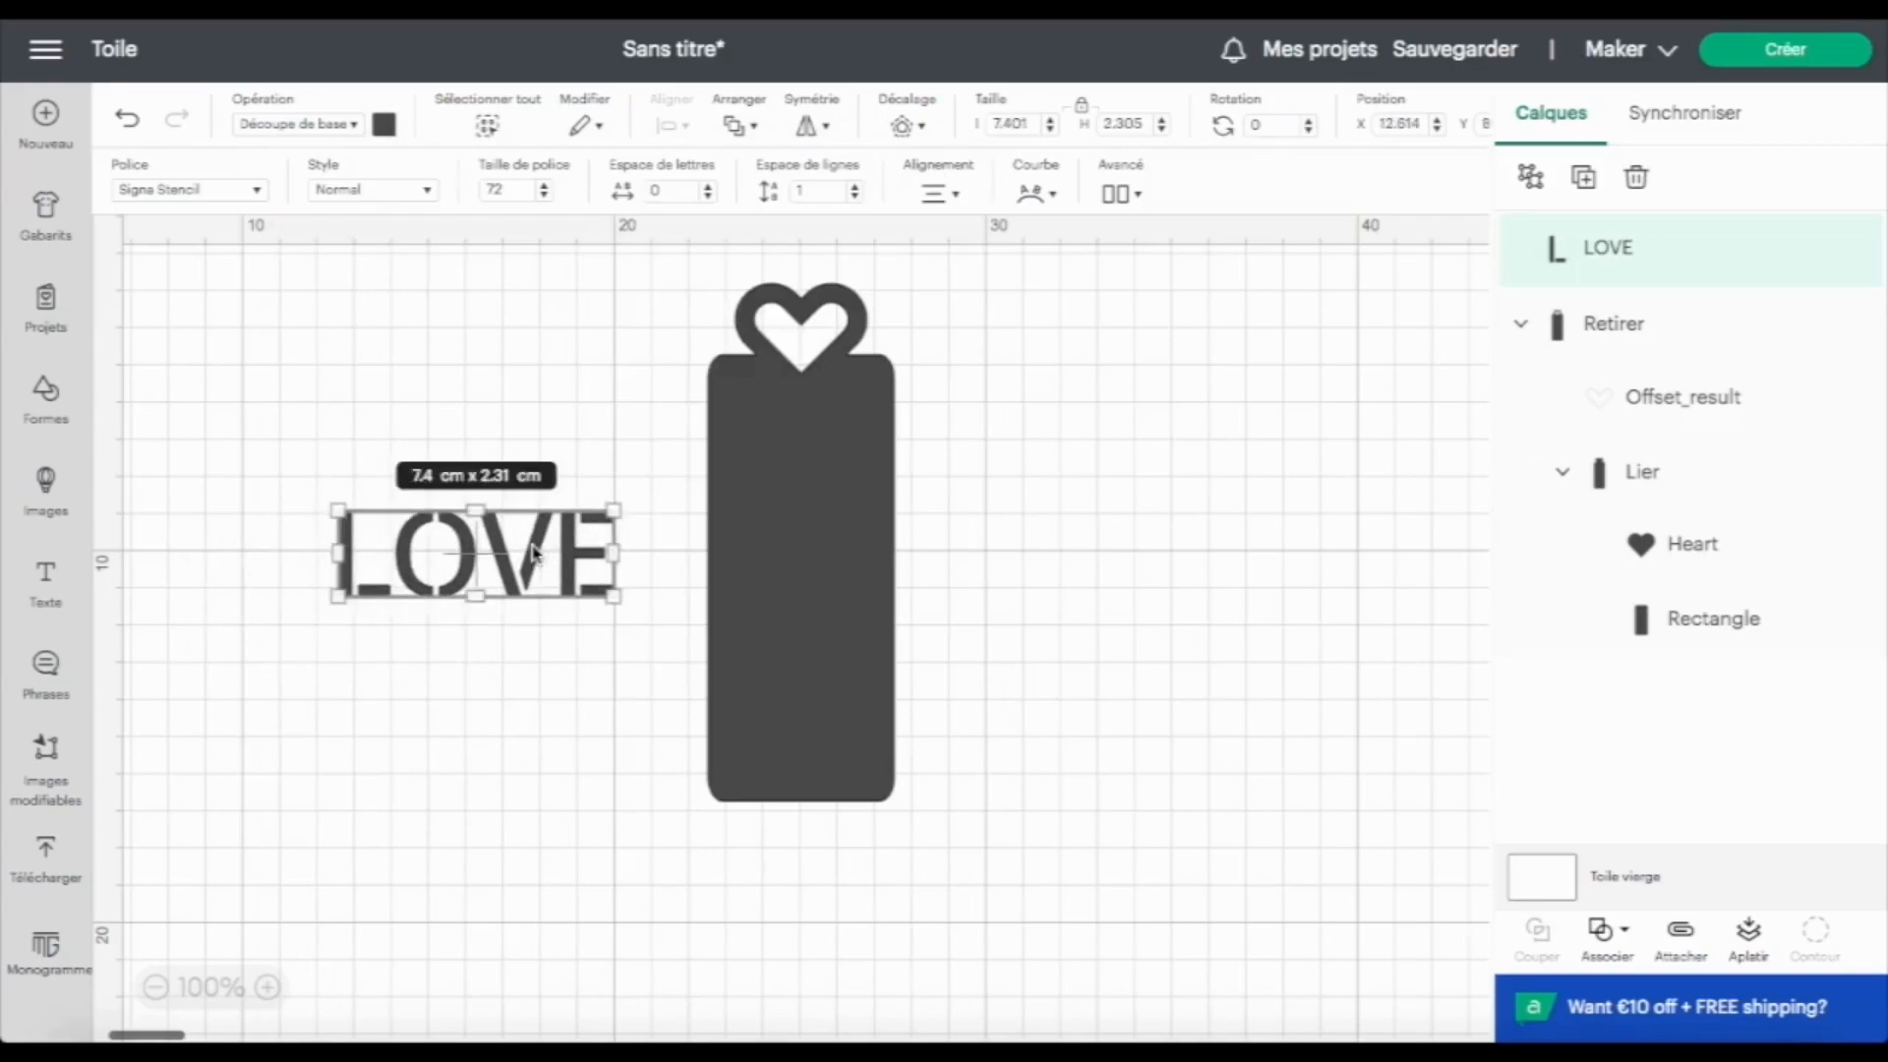
click(428, 194)
click(428, 194)
click(385, 124)
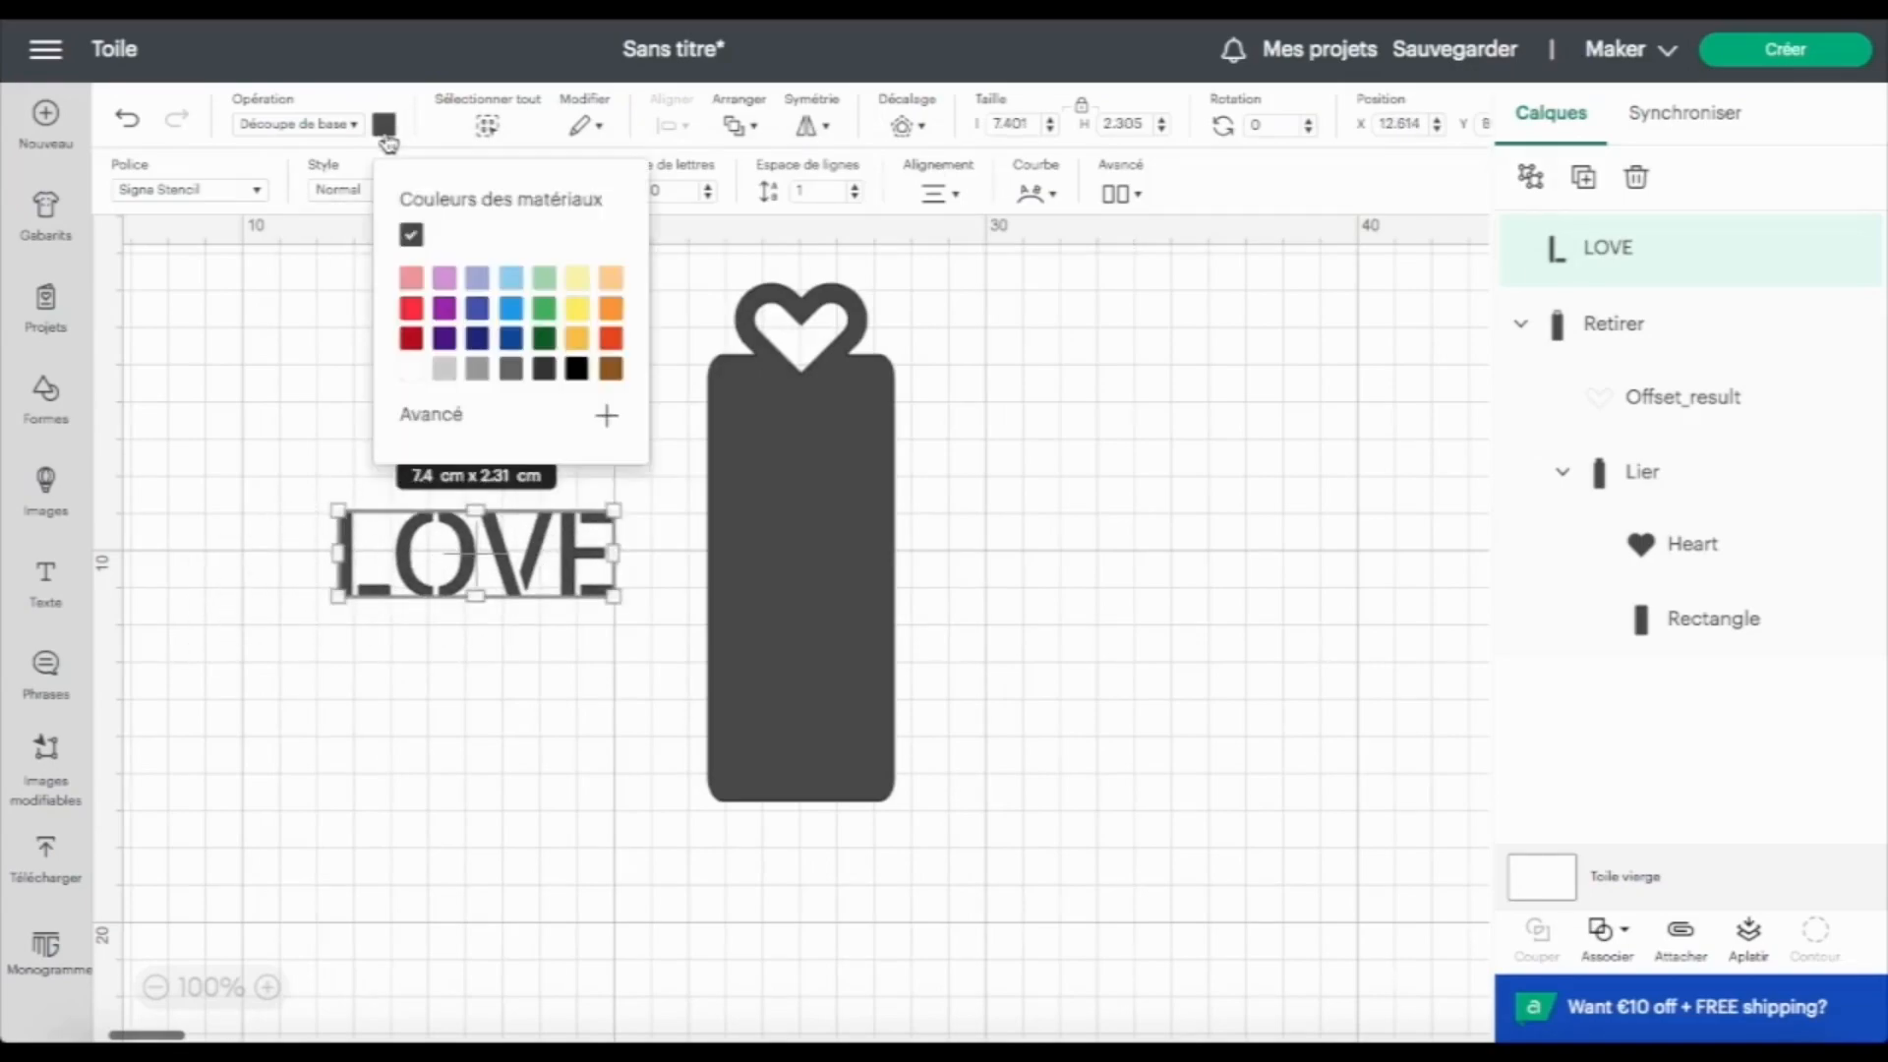
click(411, 369)
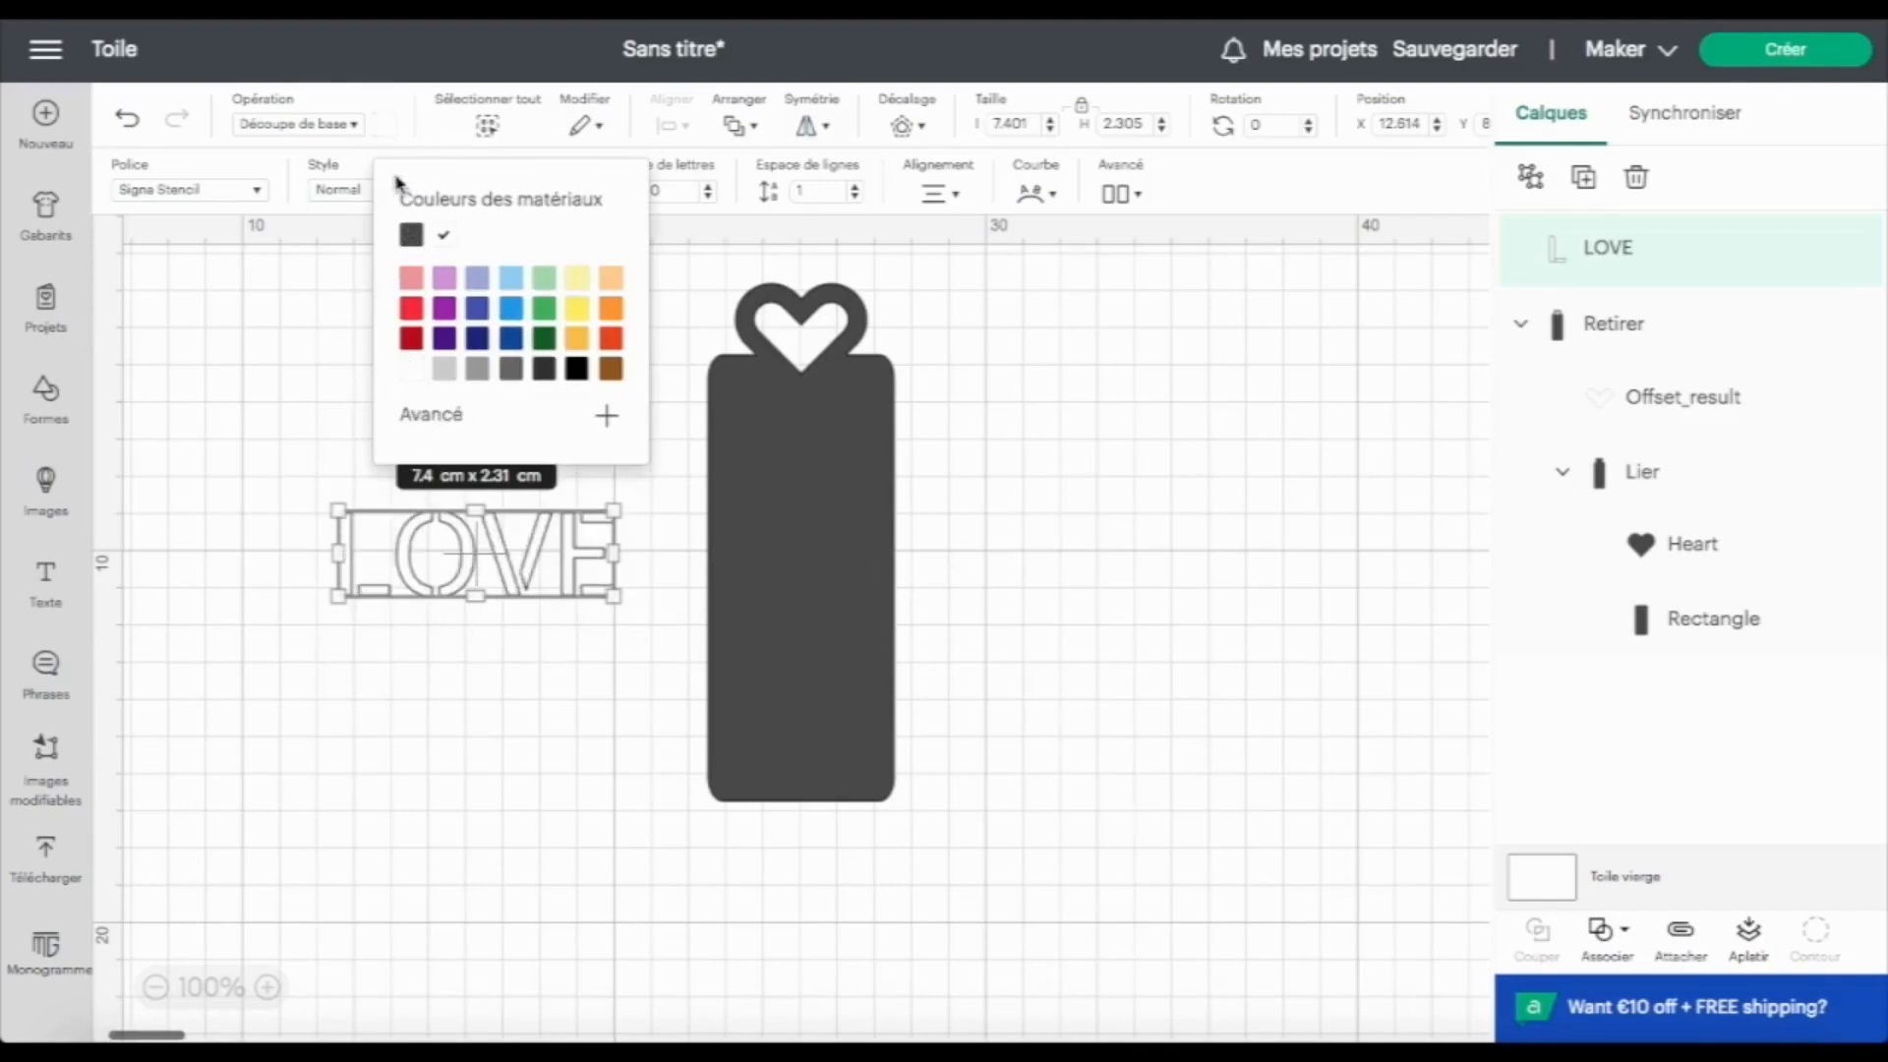
click(383, 128)
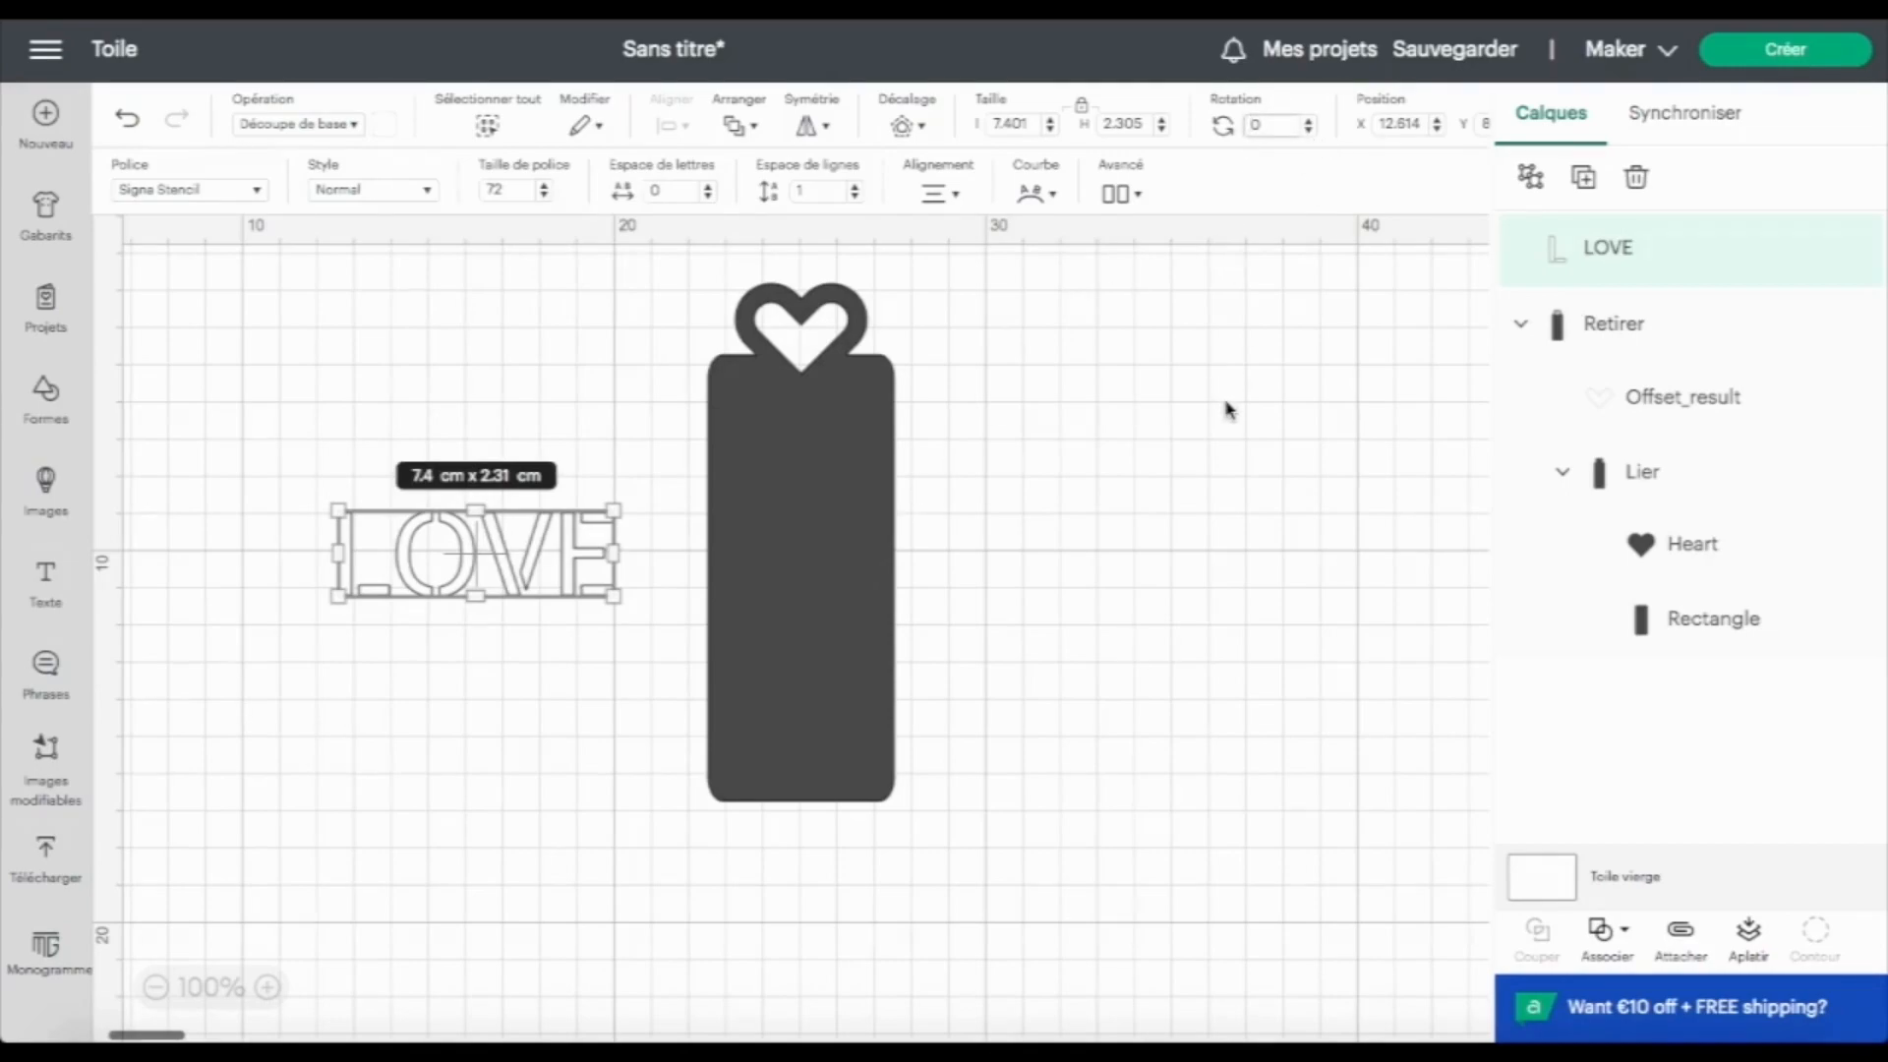
Step: Rotate the LOVE text 90° and centre it on the tag's rectangle with Centrer
key(Return)
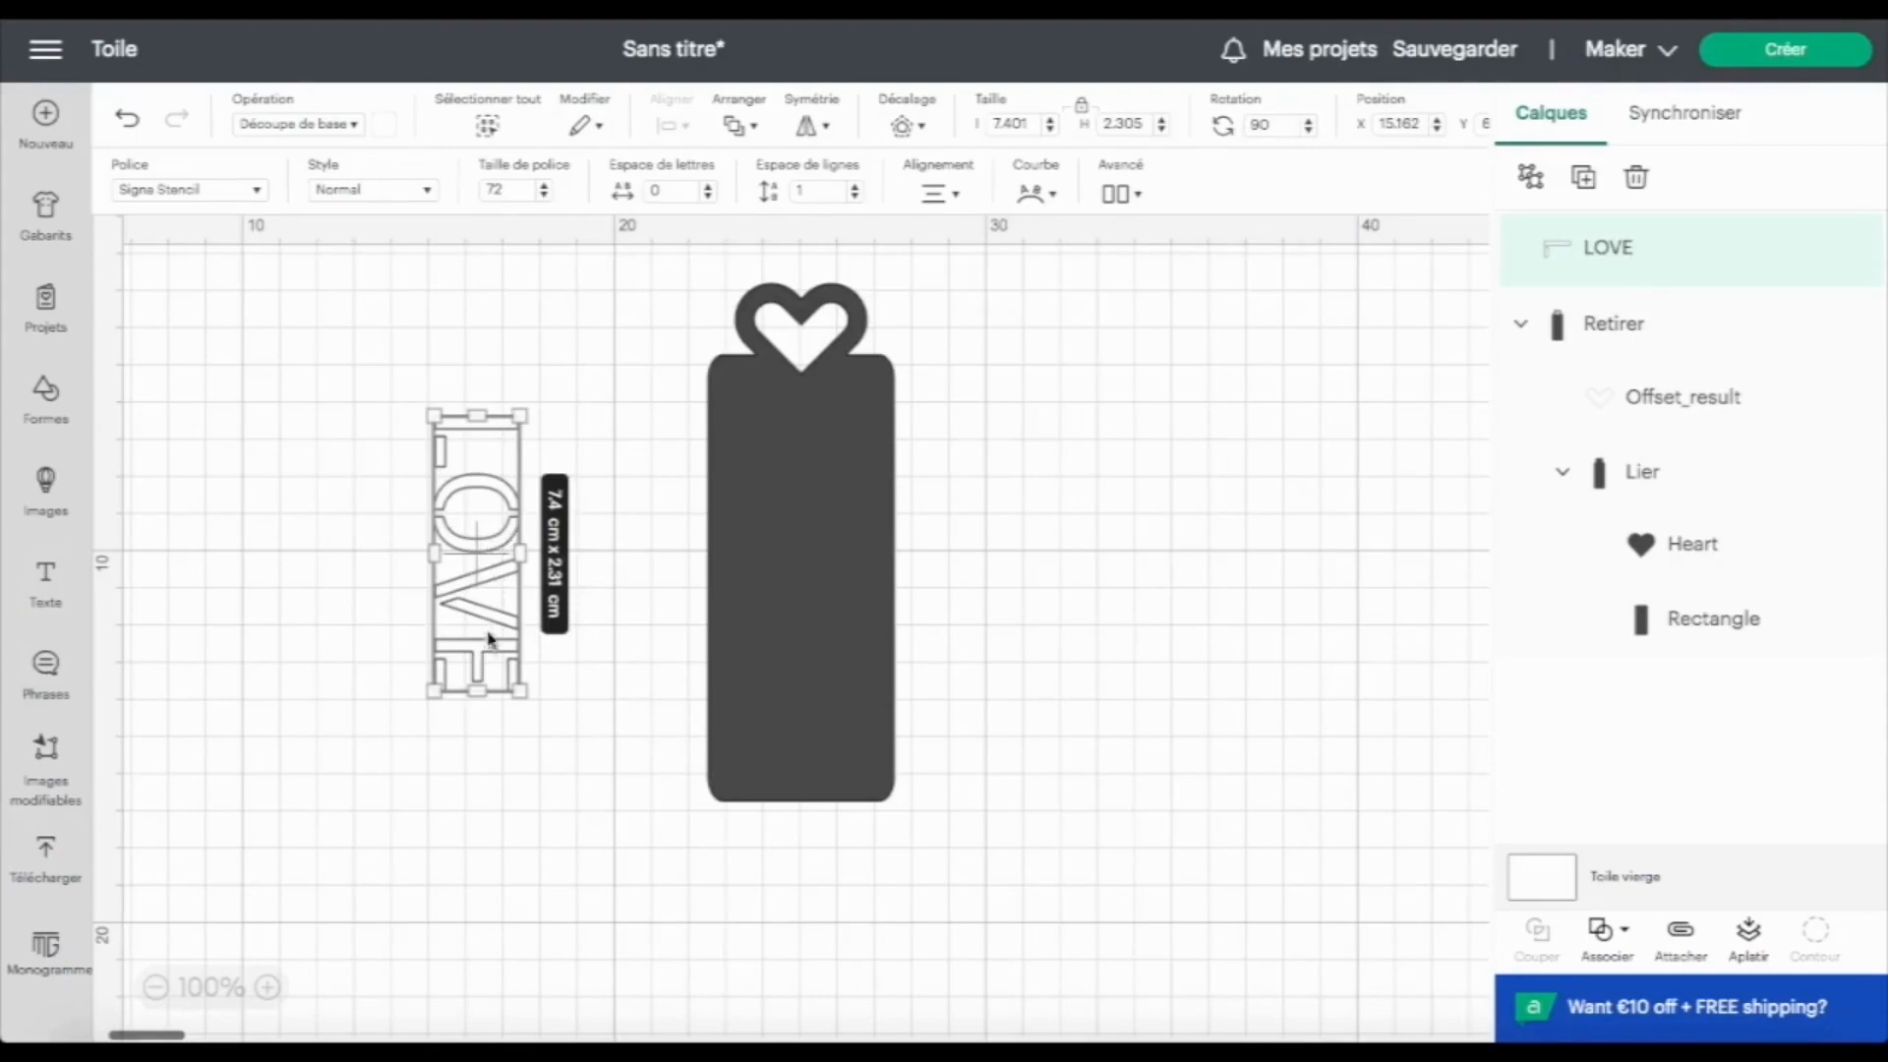
drag(482, 667, 806, 685)
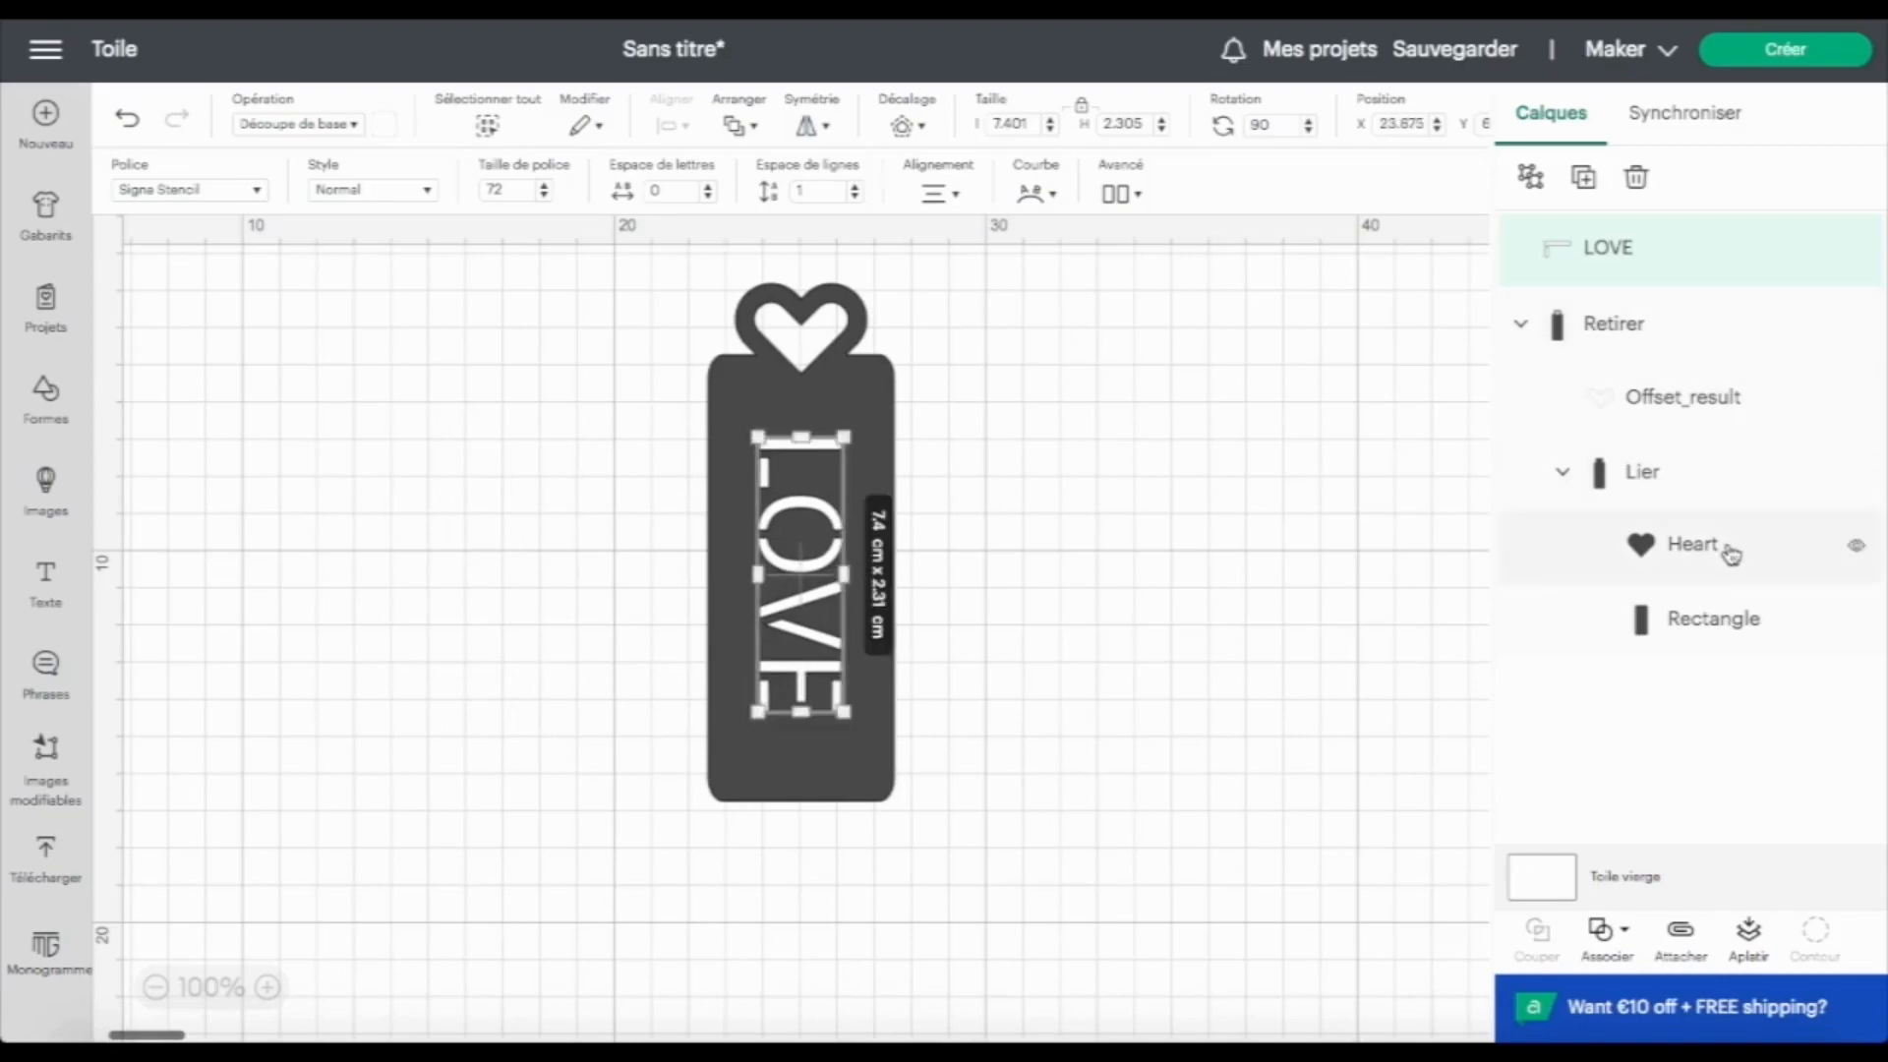
click(1743, 621)
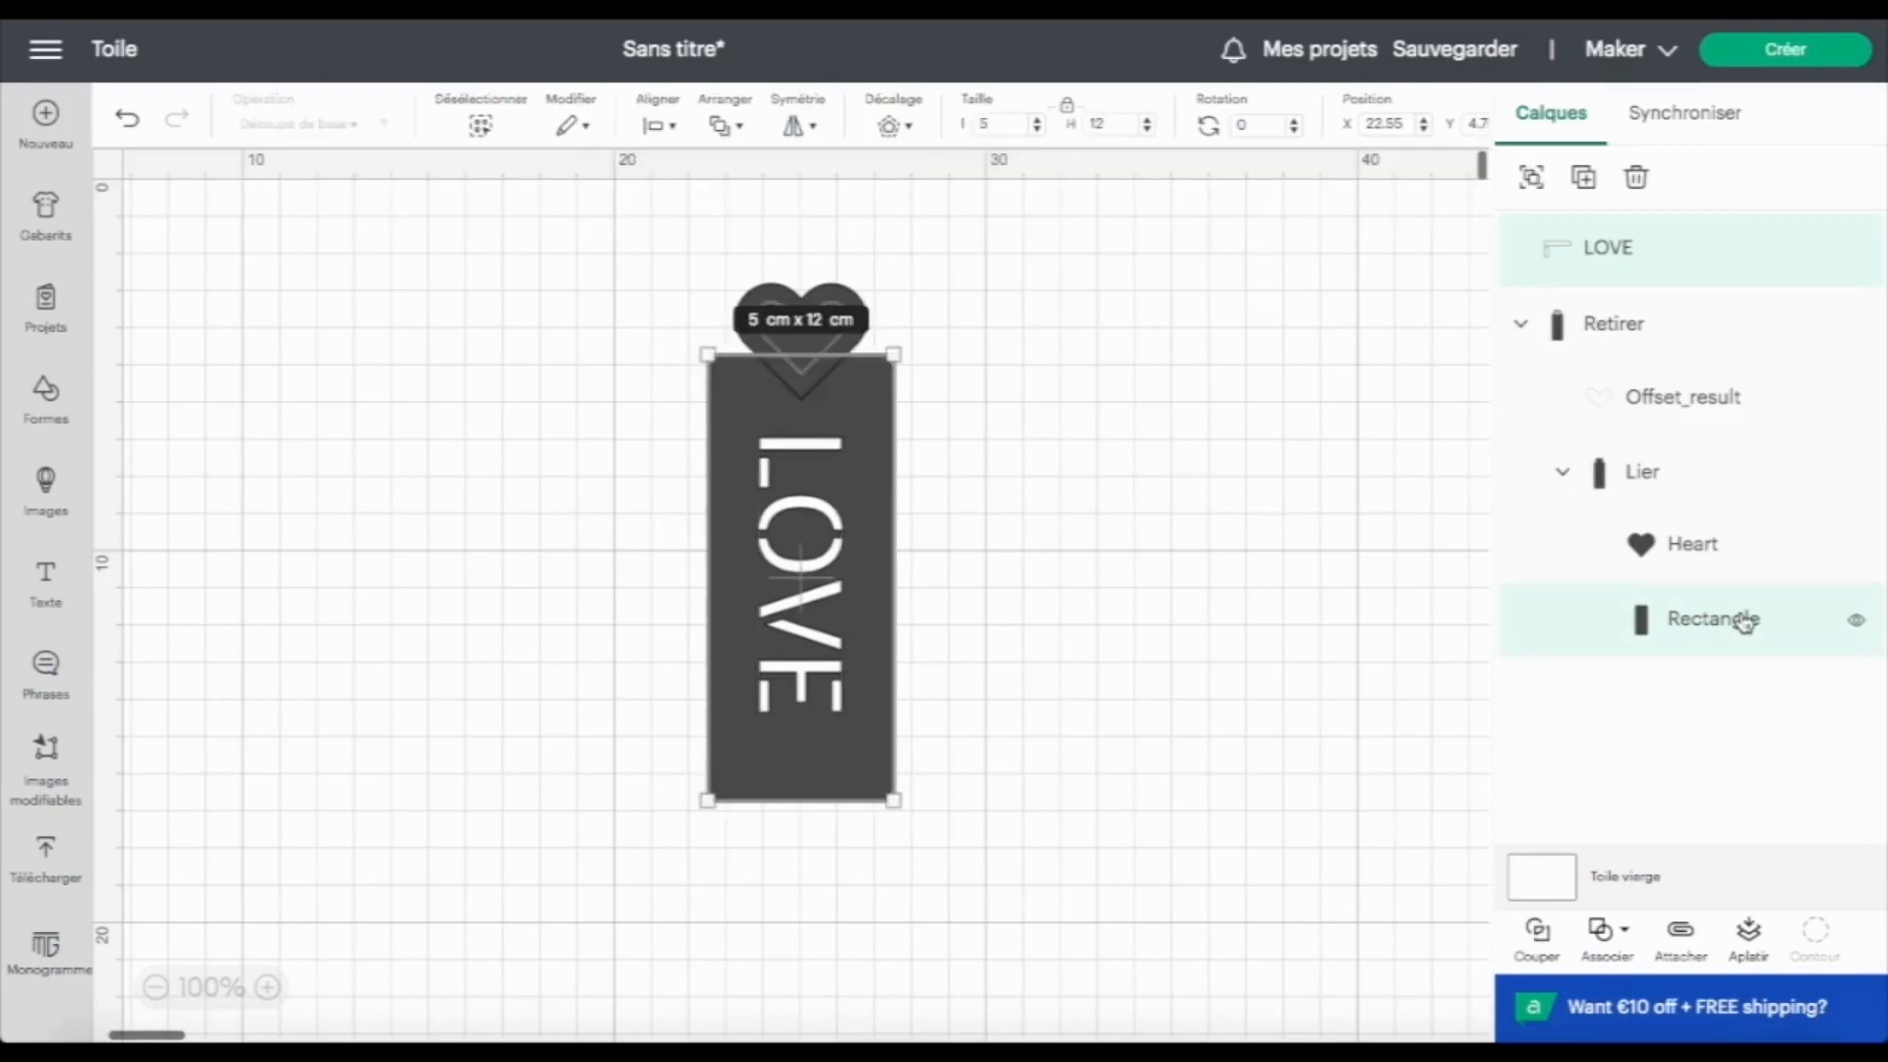
click(678, 127)
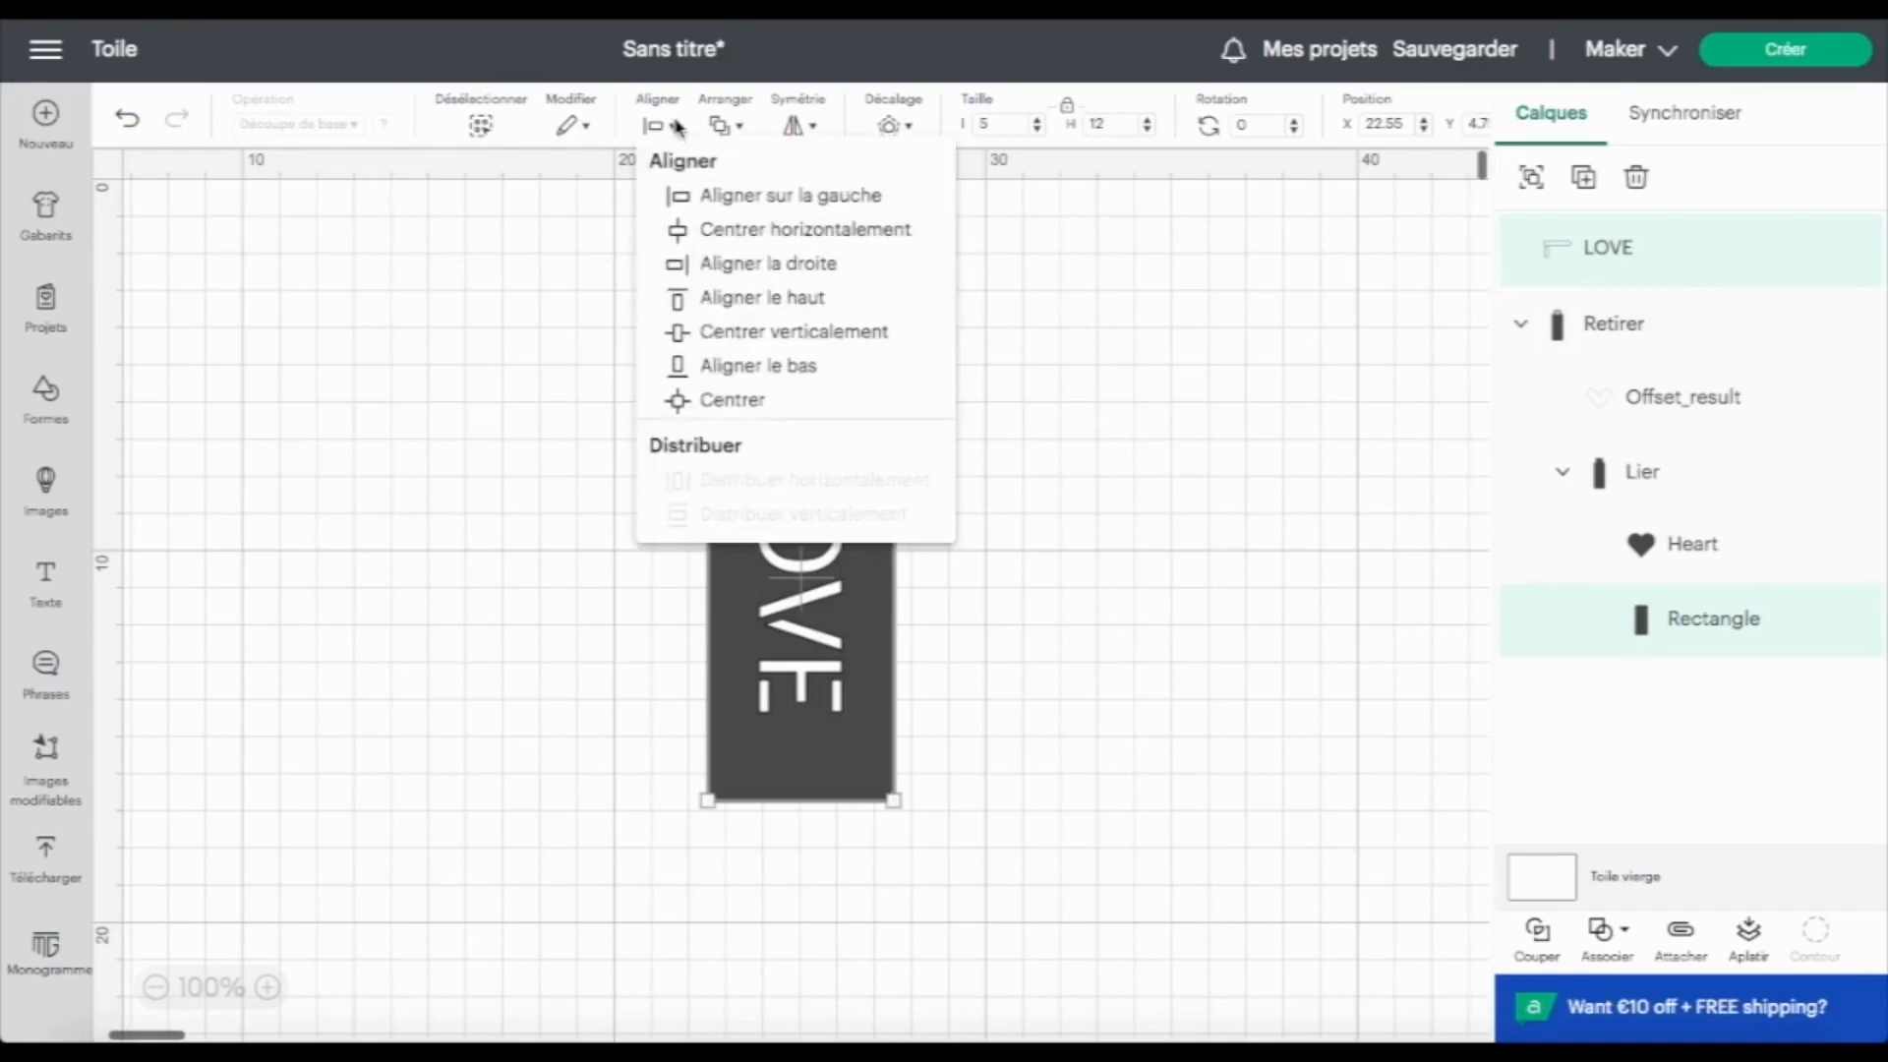
click(747, 403)
key(Escape)
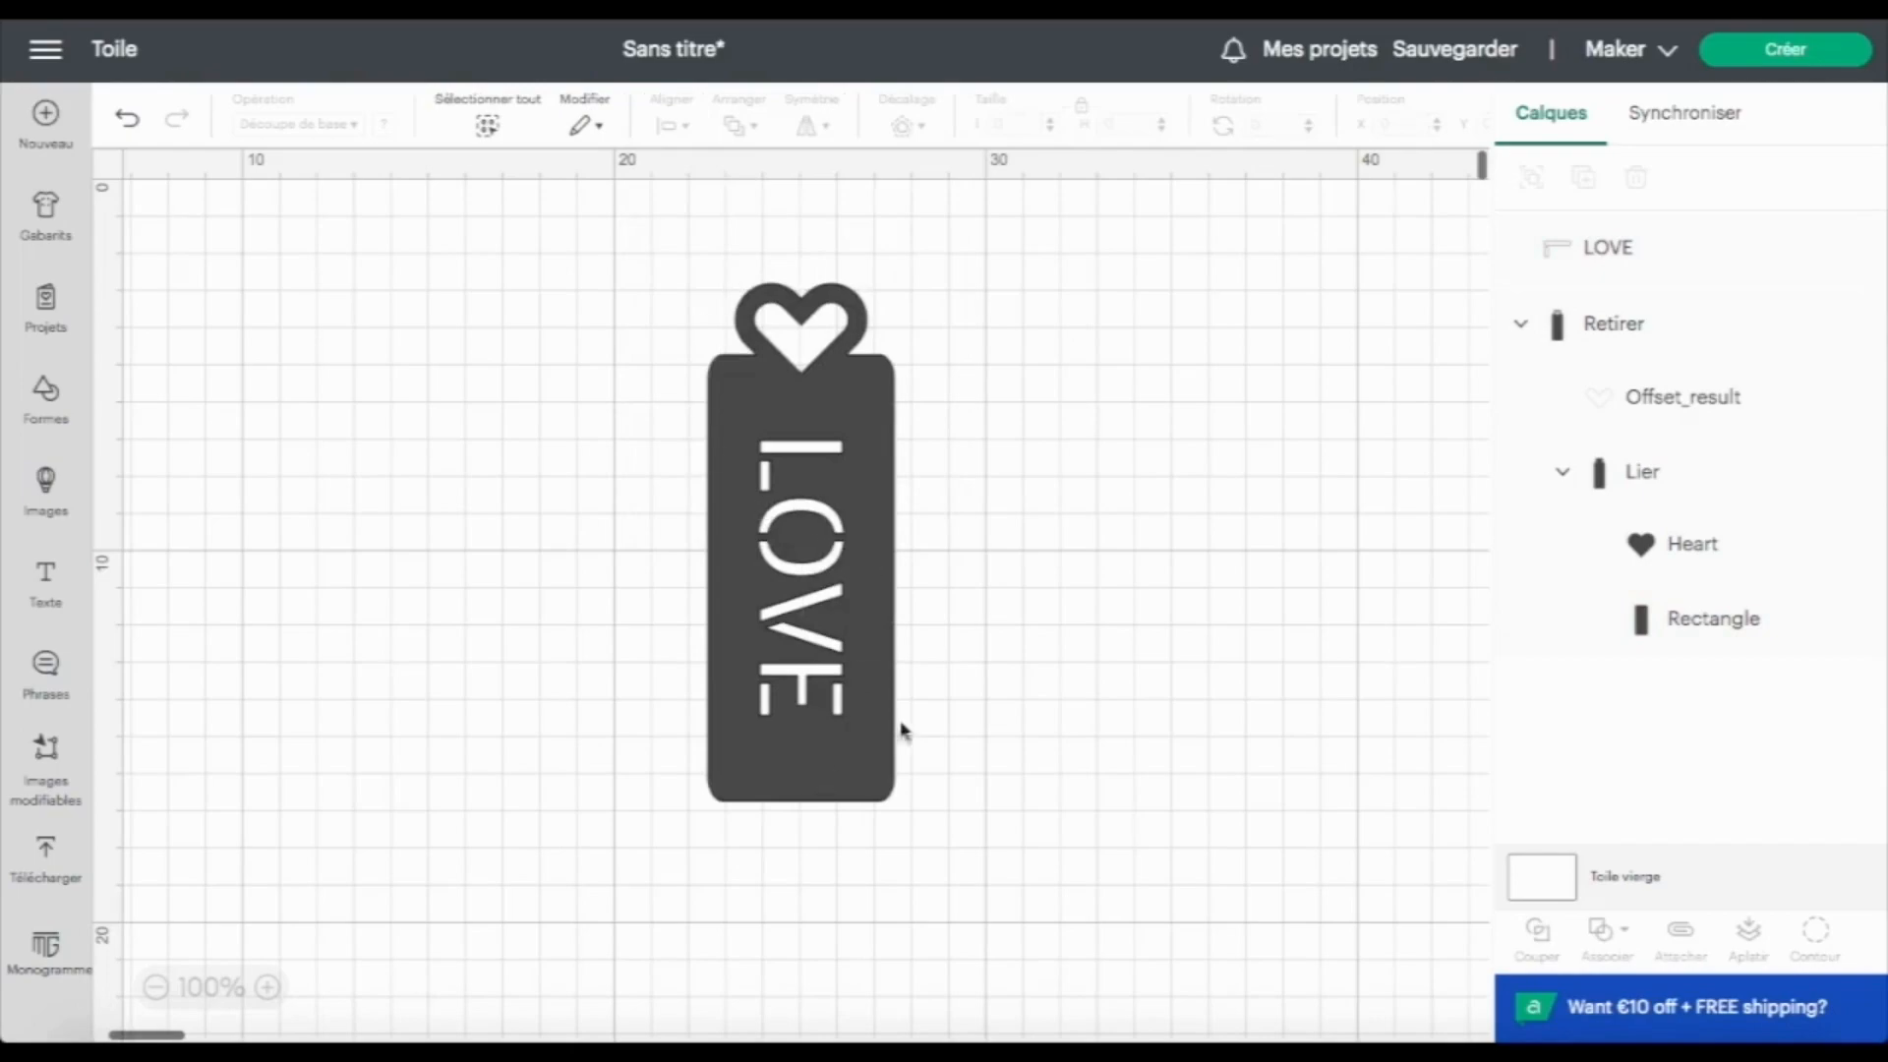
Step: Cut the LOVE text out of the heart-topped shape with Retirer
drag(885, 411, 869, 418)
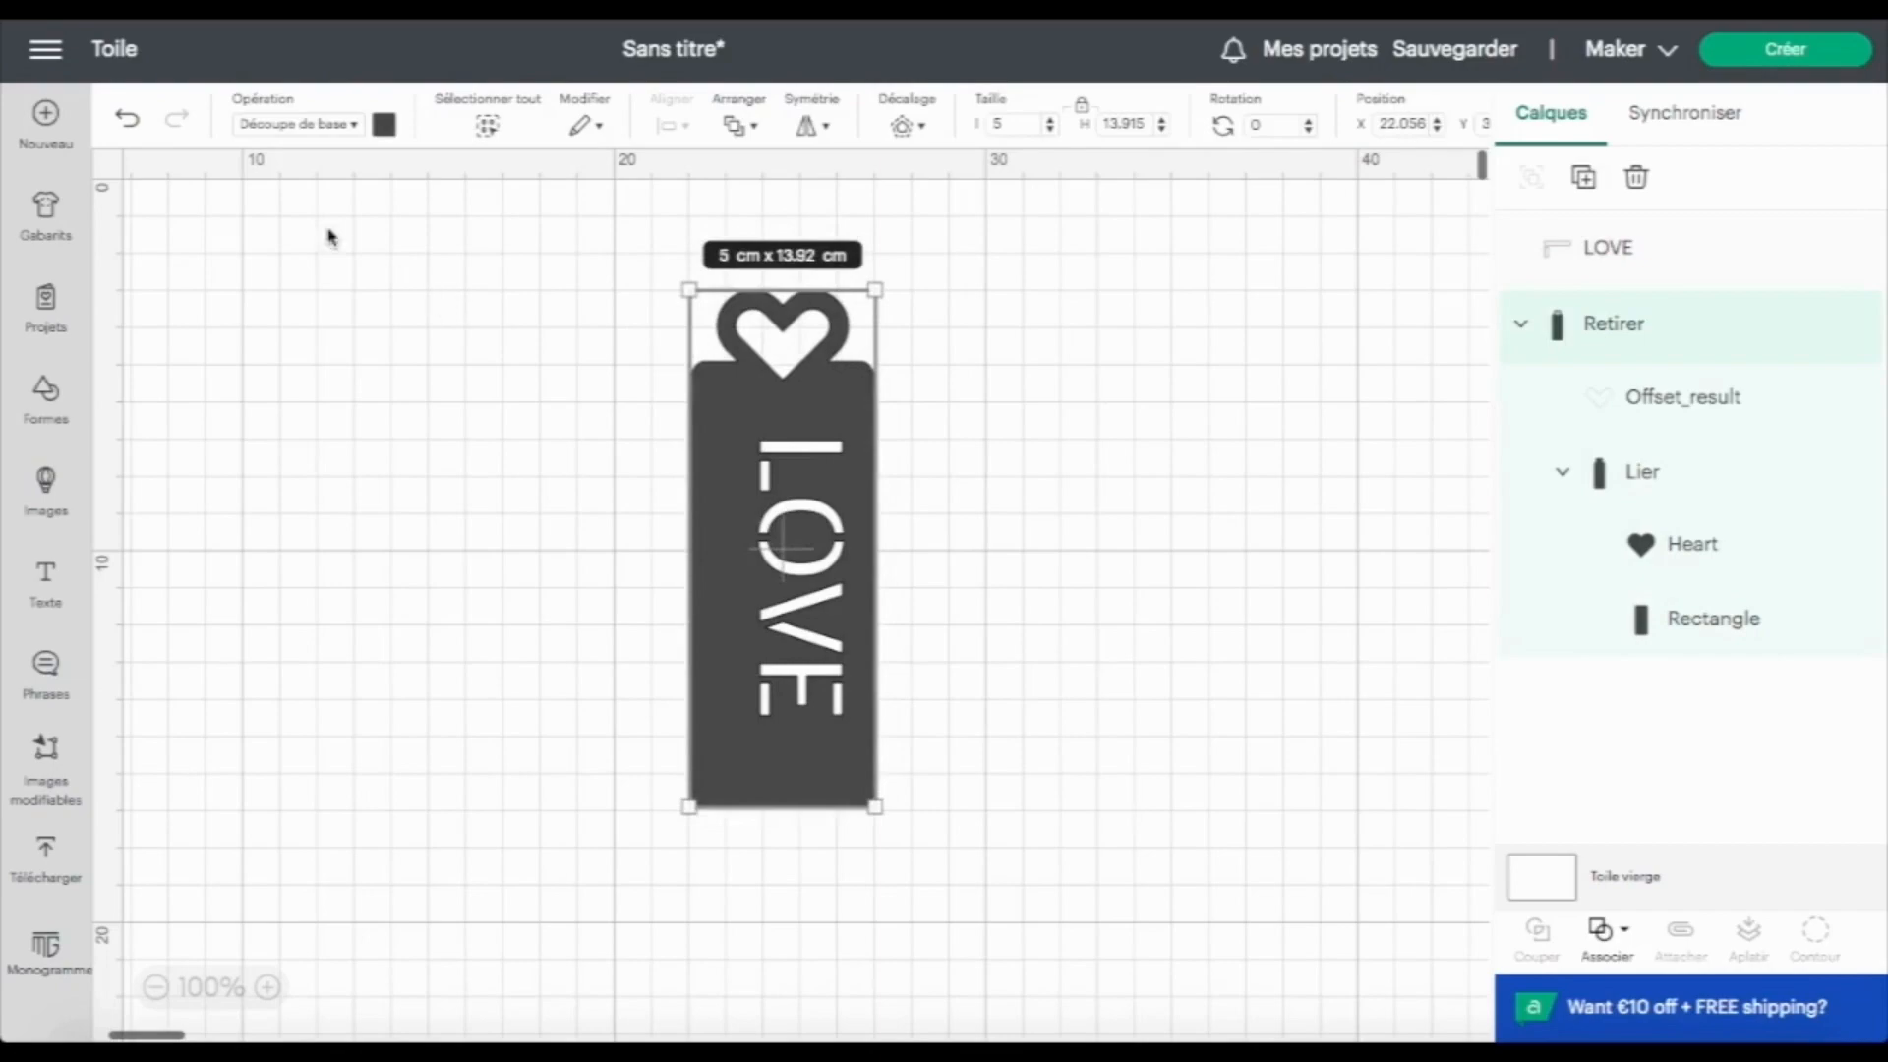
click(128, 122)
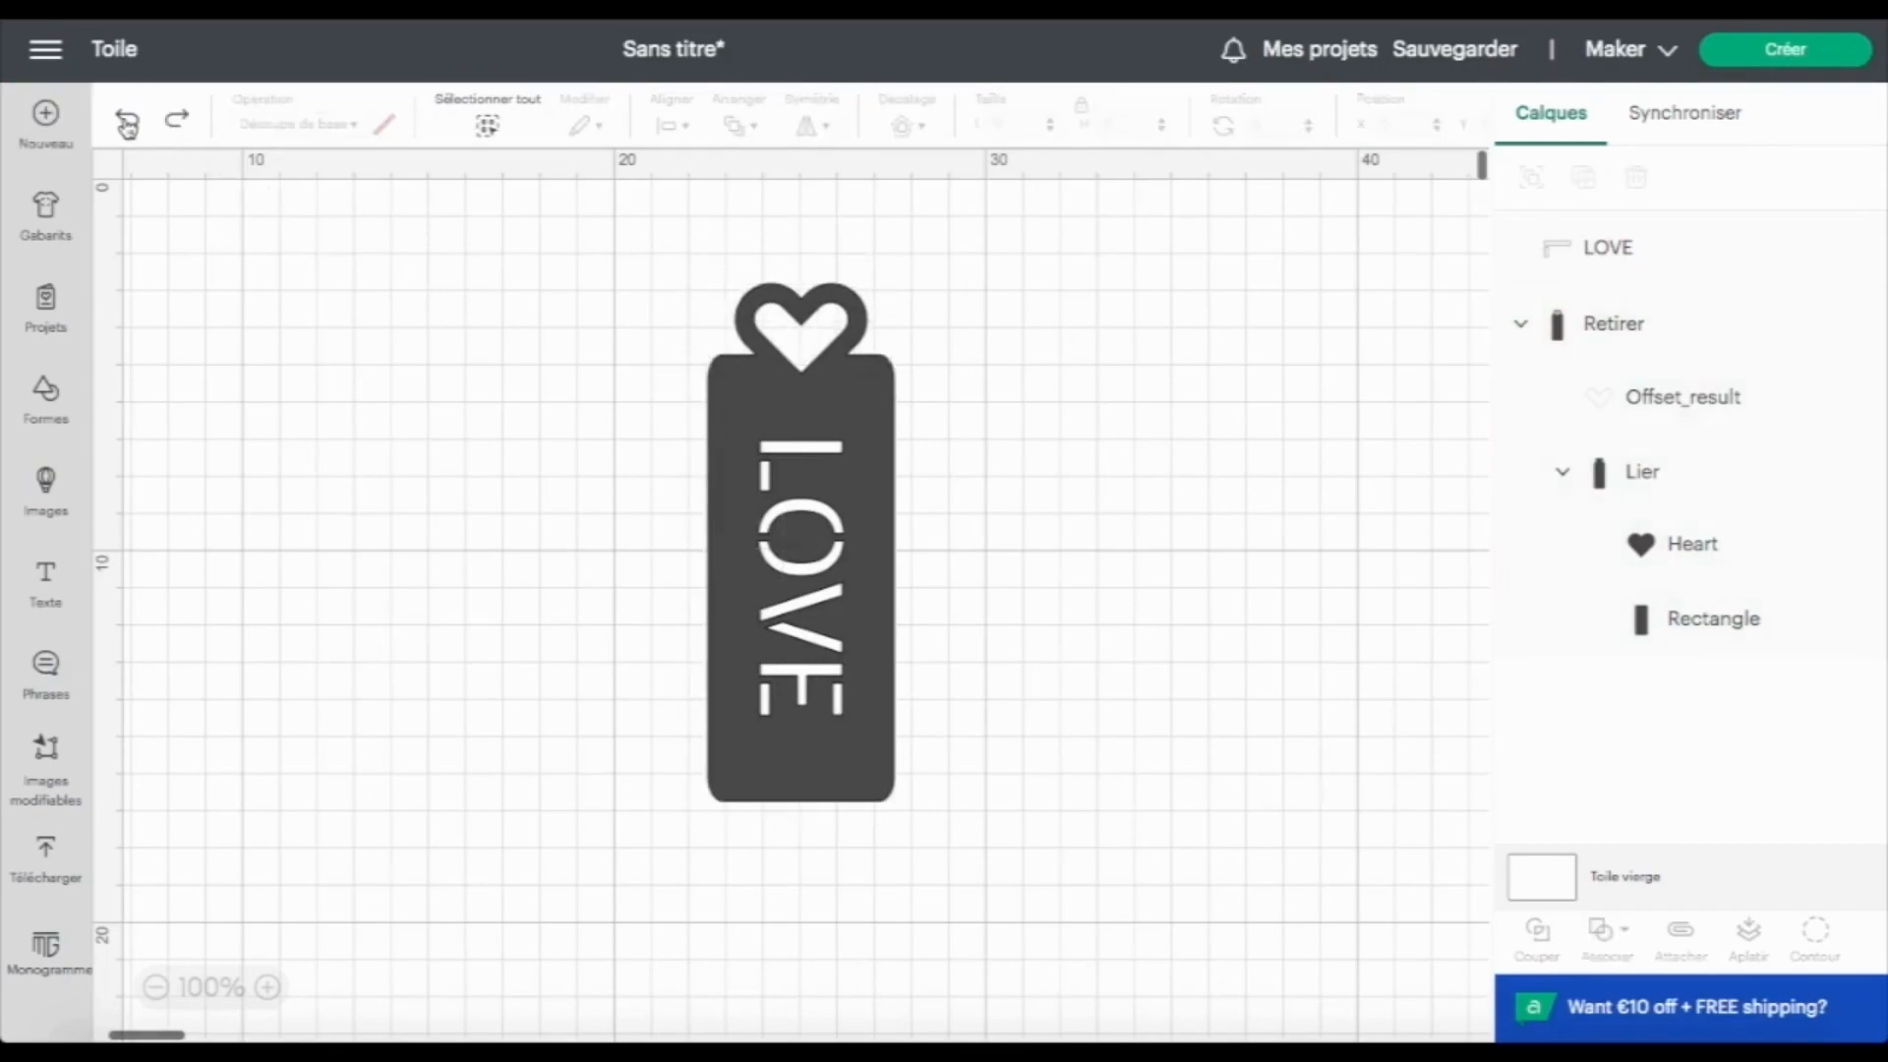
click(1690, 261)
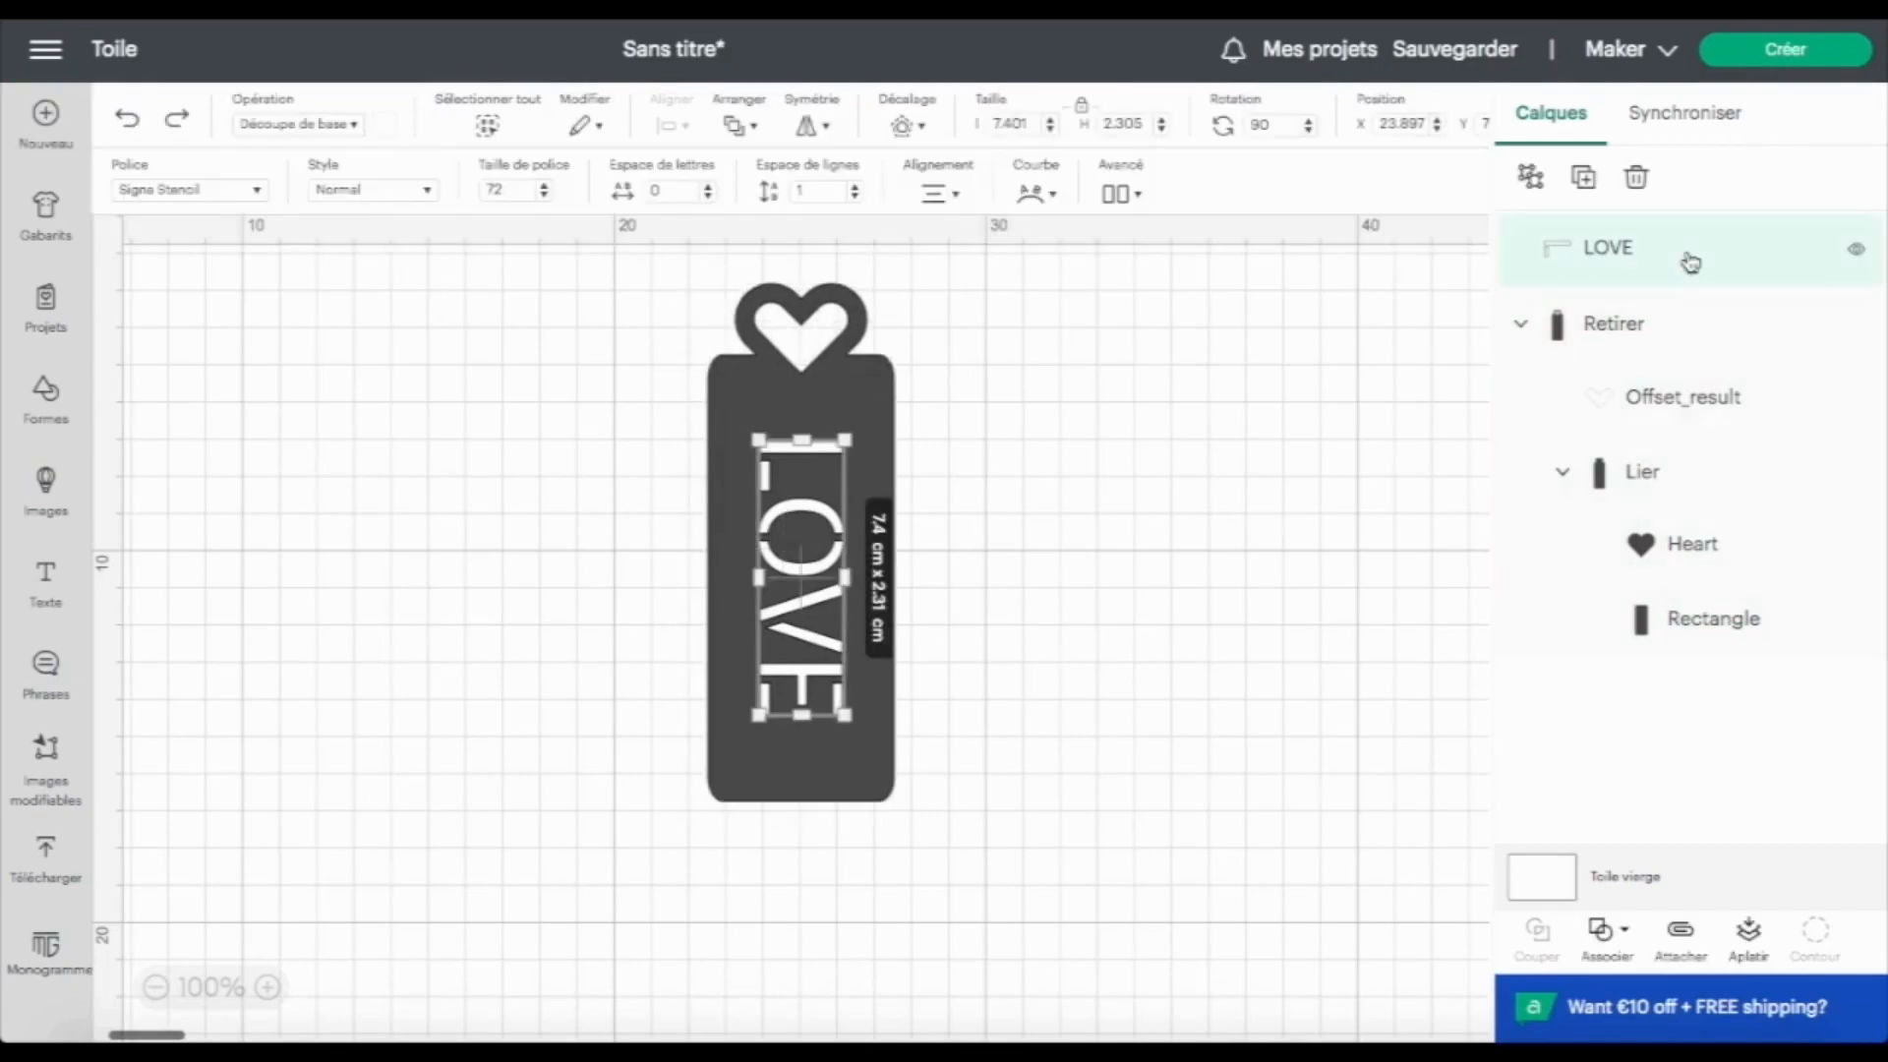
shift+click(1609, 334)
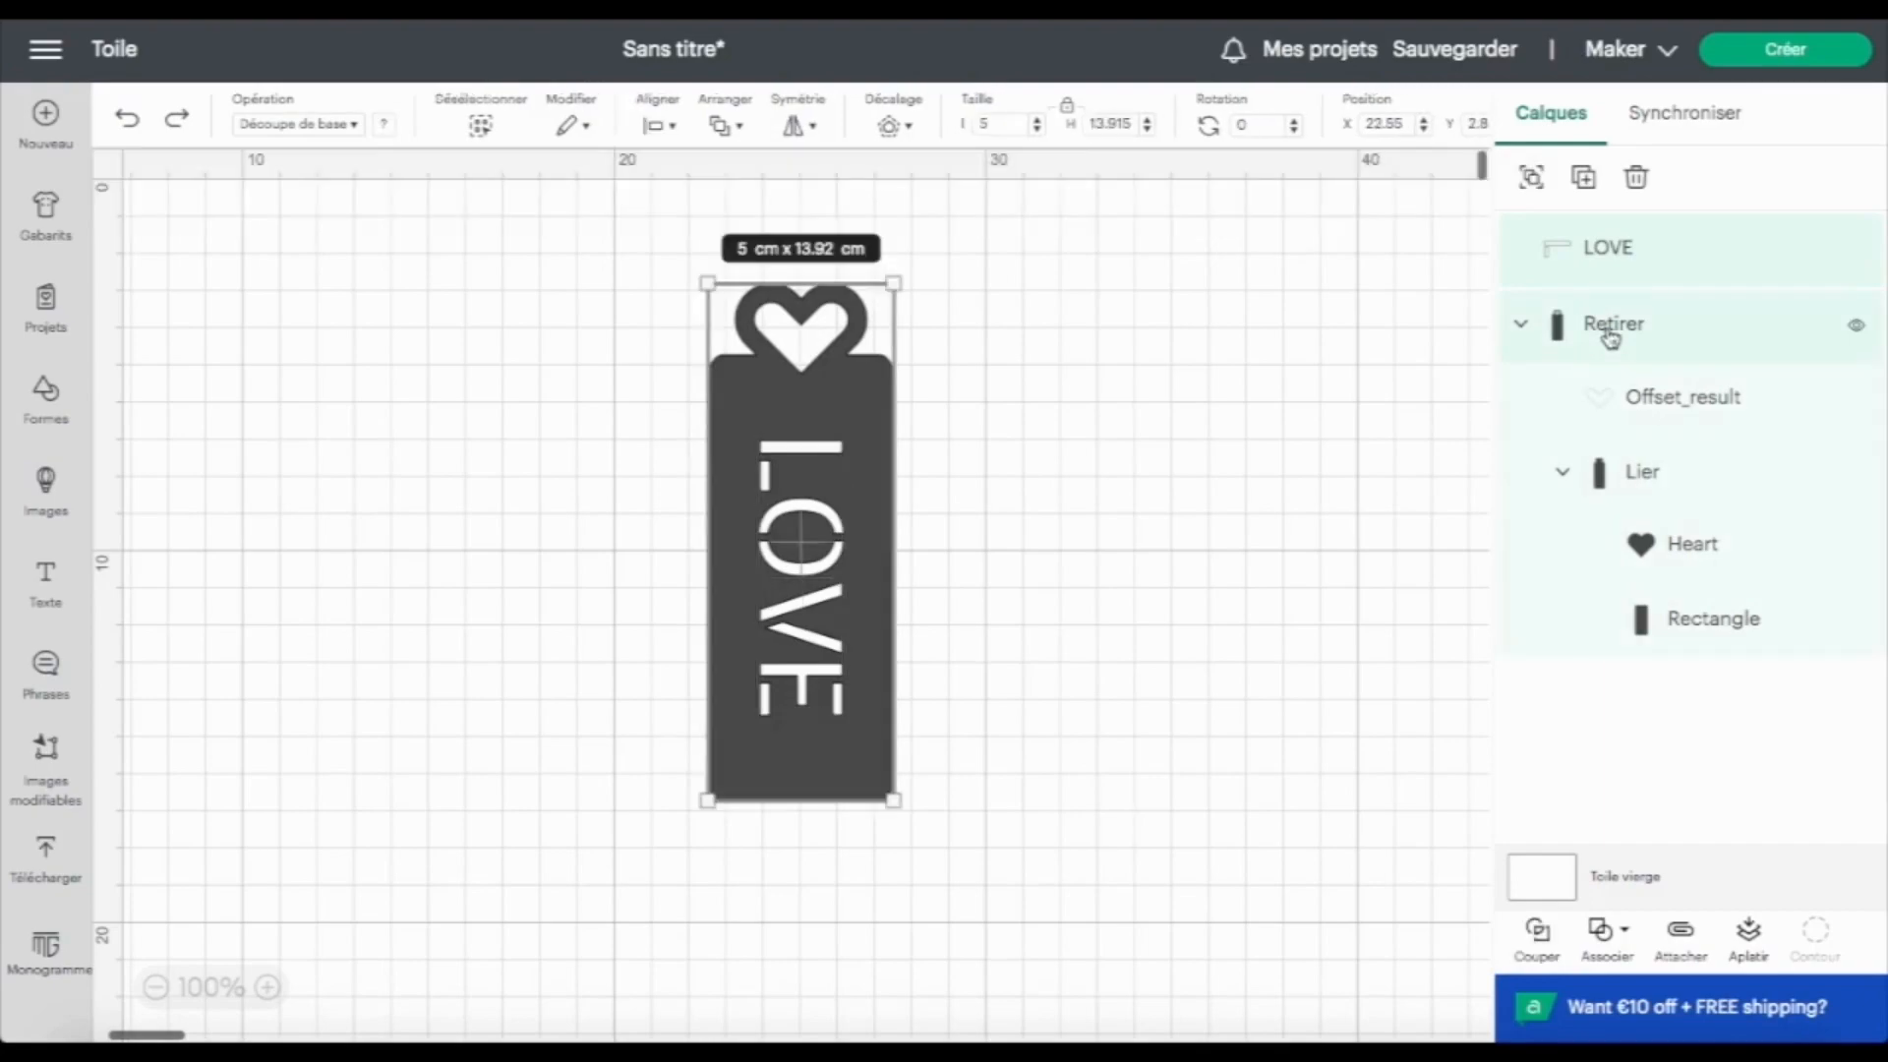
click(1624, 937)
click(1677, 760)
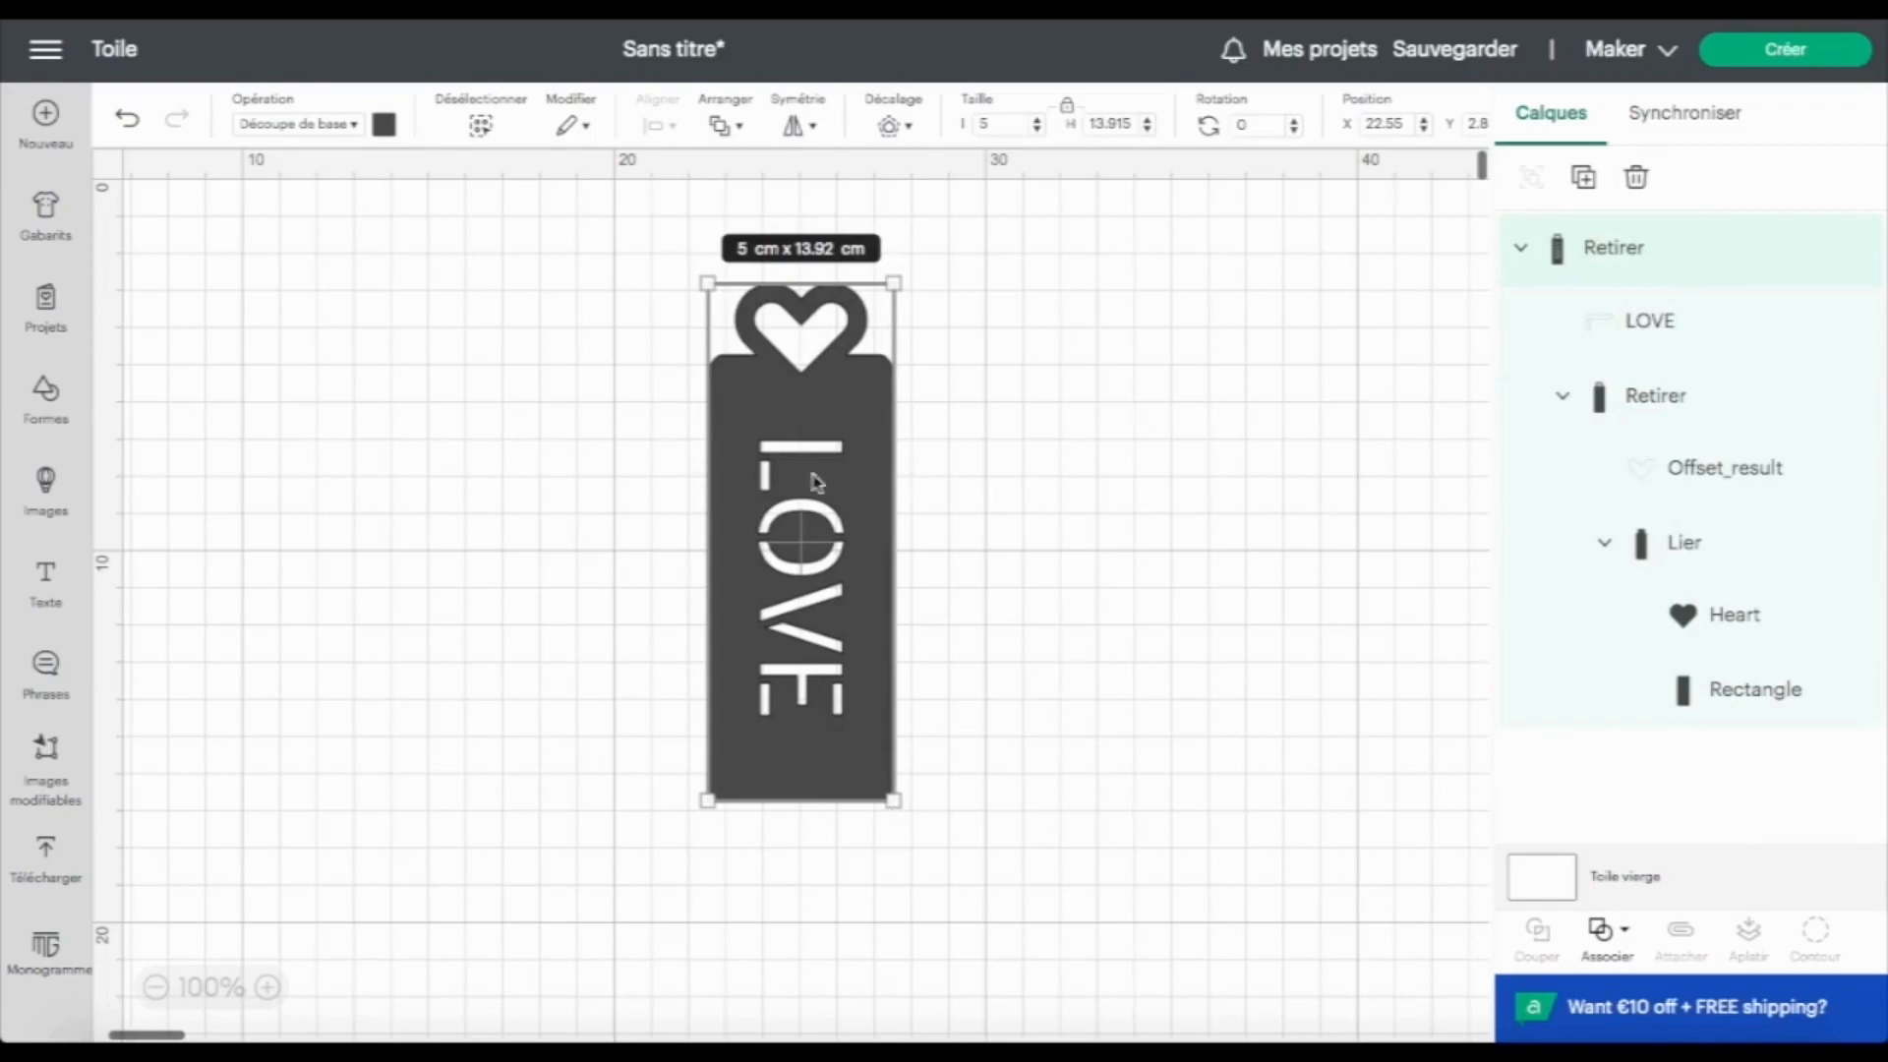
Step: Move the cut-out tag to about X 20.96 and change its material colour to light pink
drag(876, 524, 817, 534)
click(384, 124)
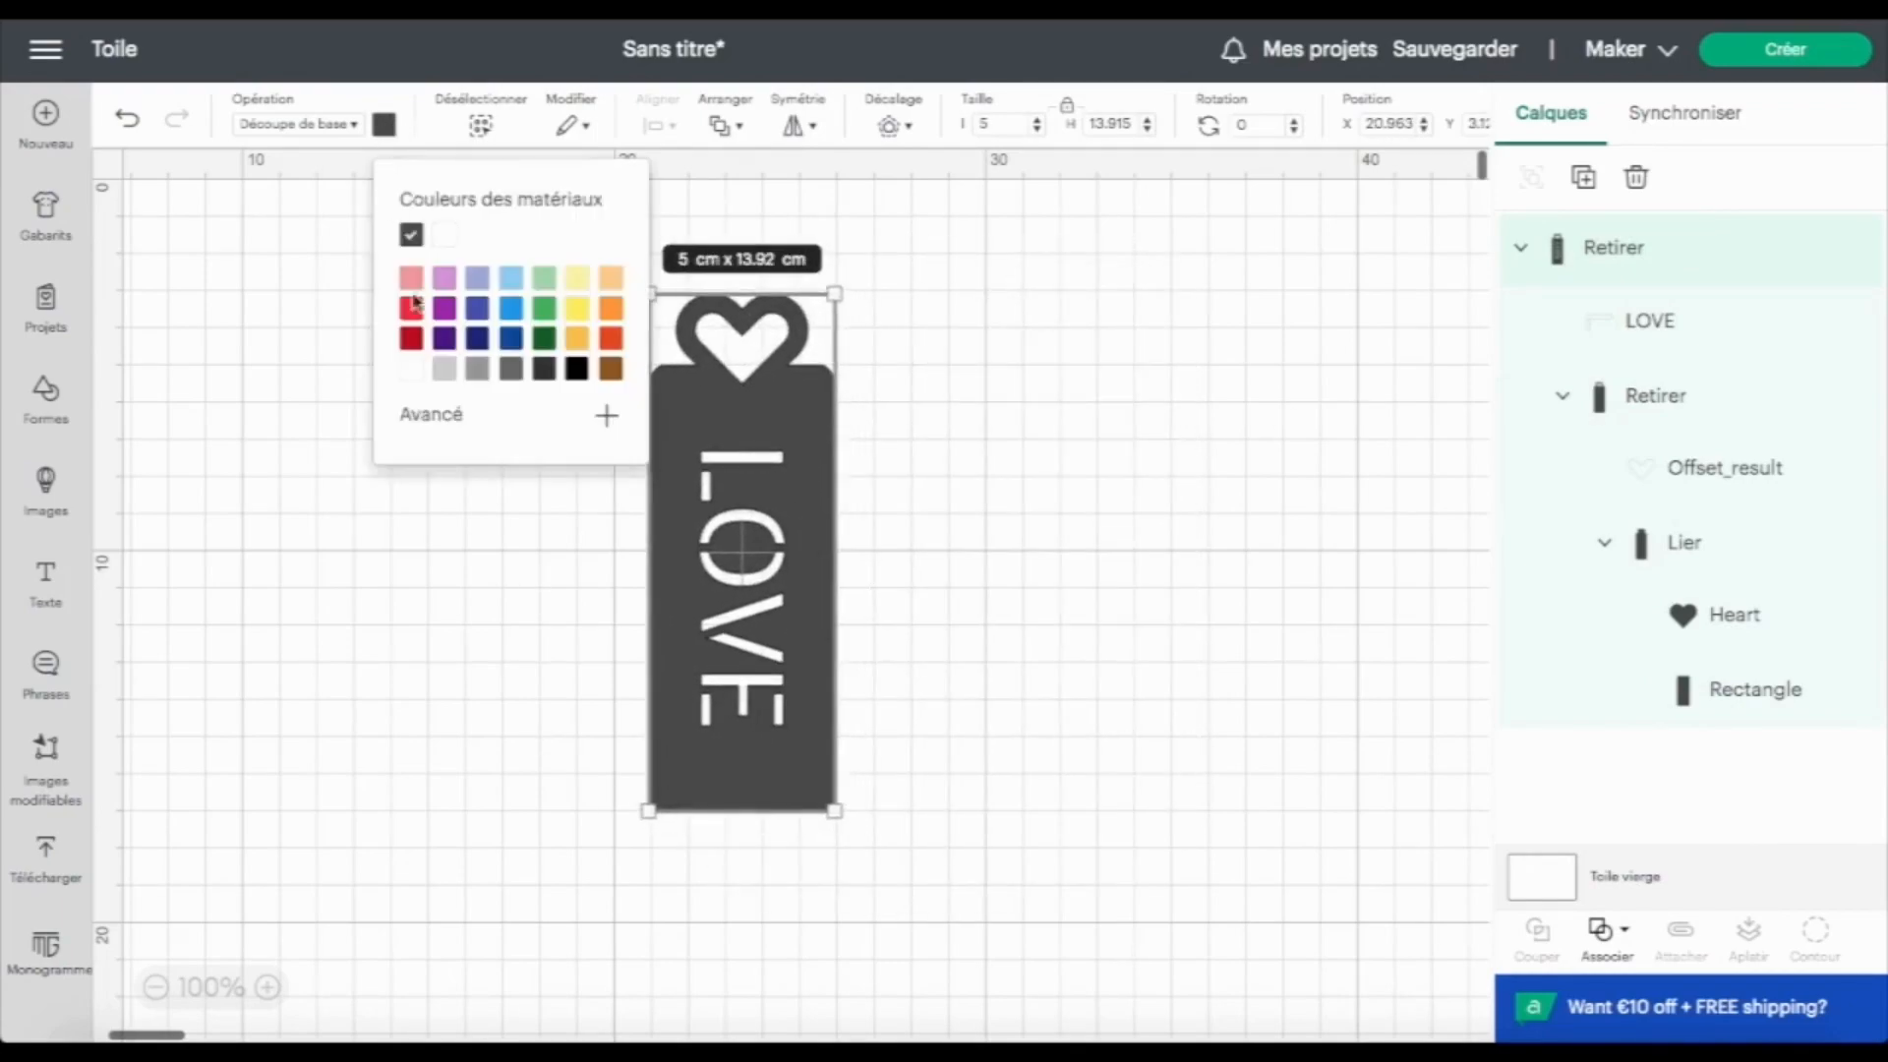
click(413, 278)
click(594, 708)
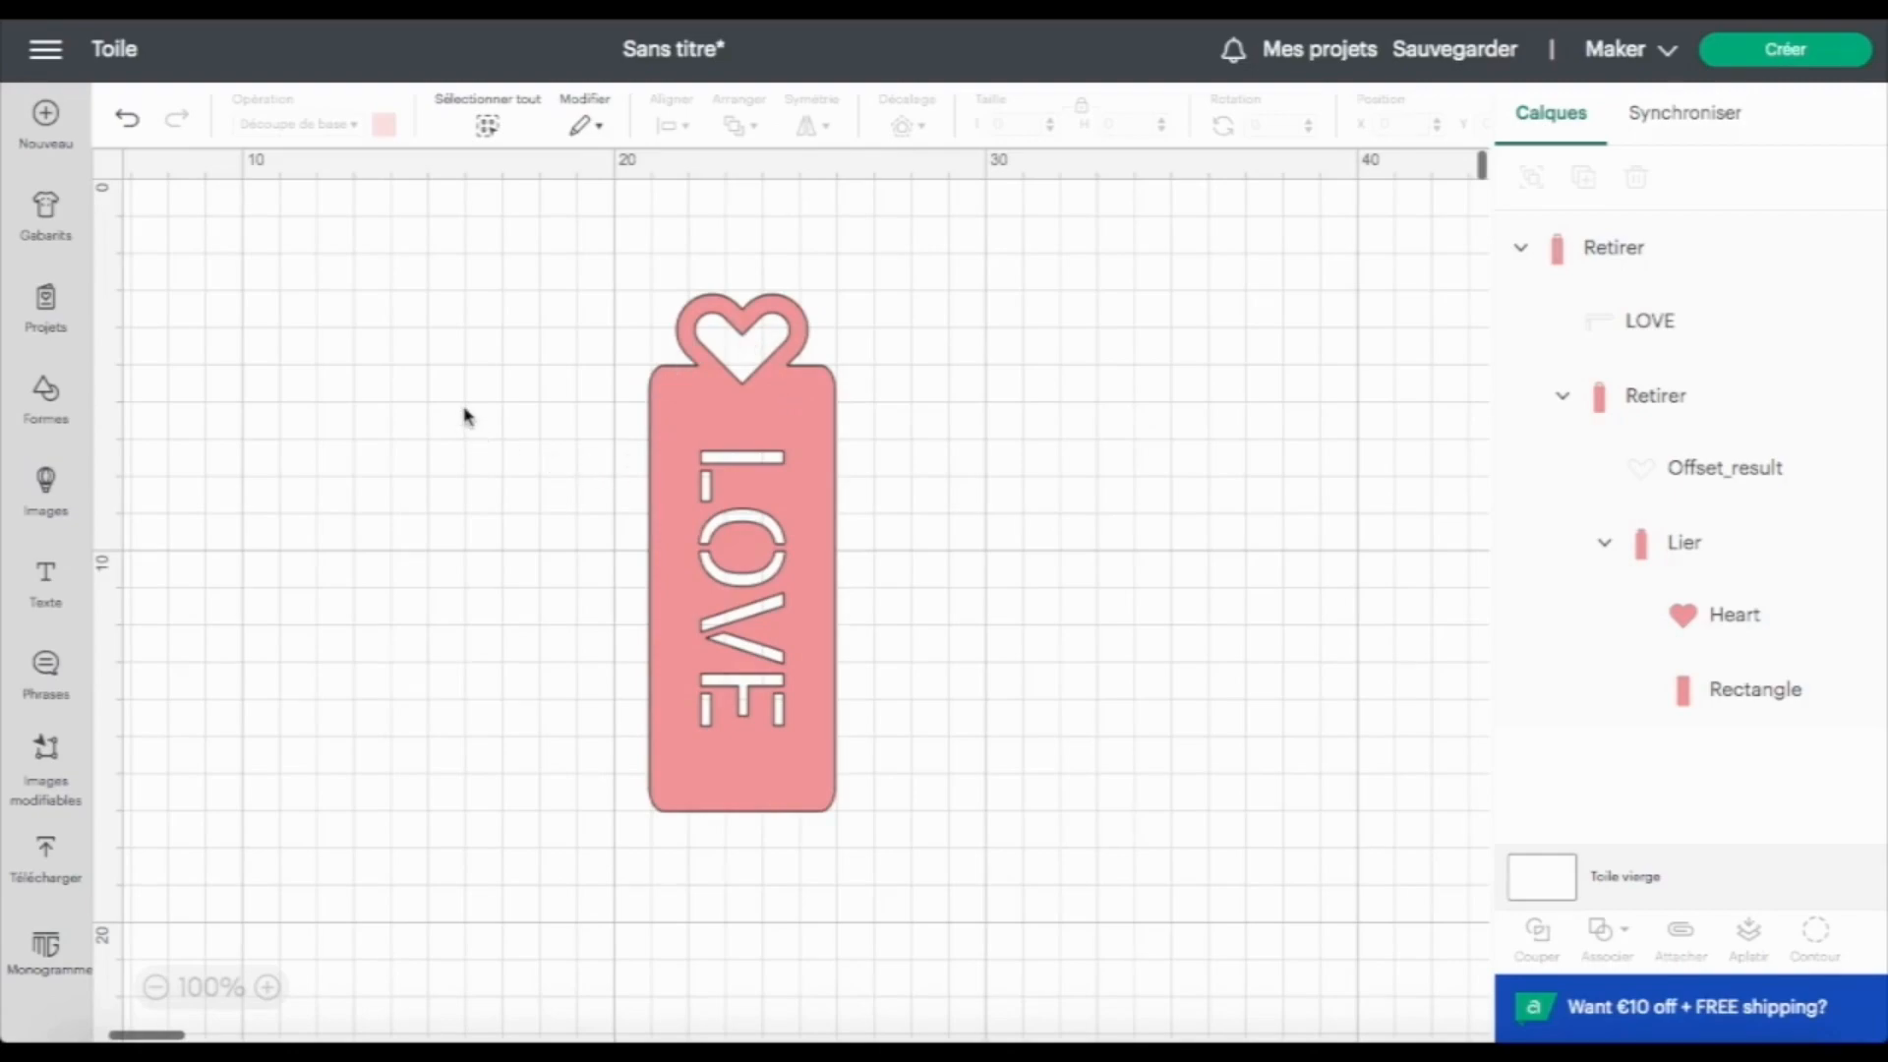
Step: Duplicate the pink tag, place the copy beside it at about X 14.32, and merge the copy's layers with Fusionner les calques
click(753, 425)
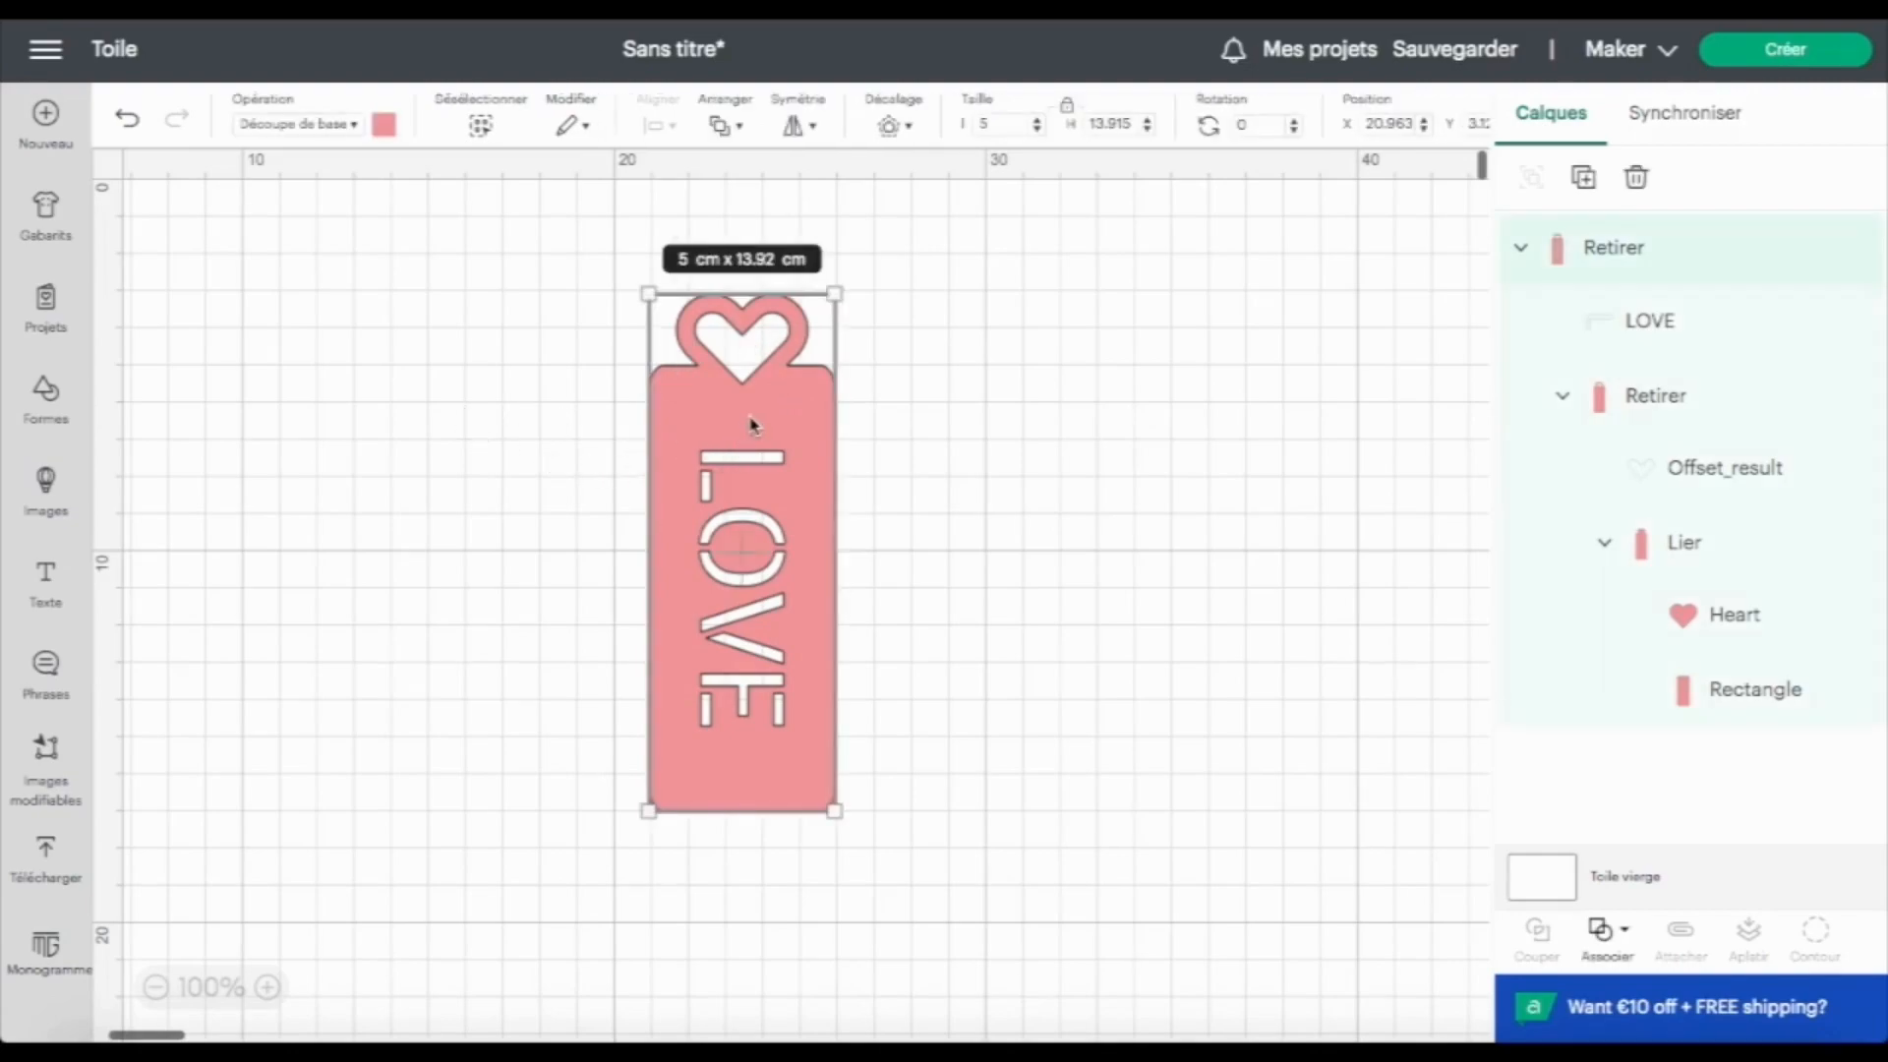
click(1582, 179)
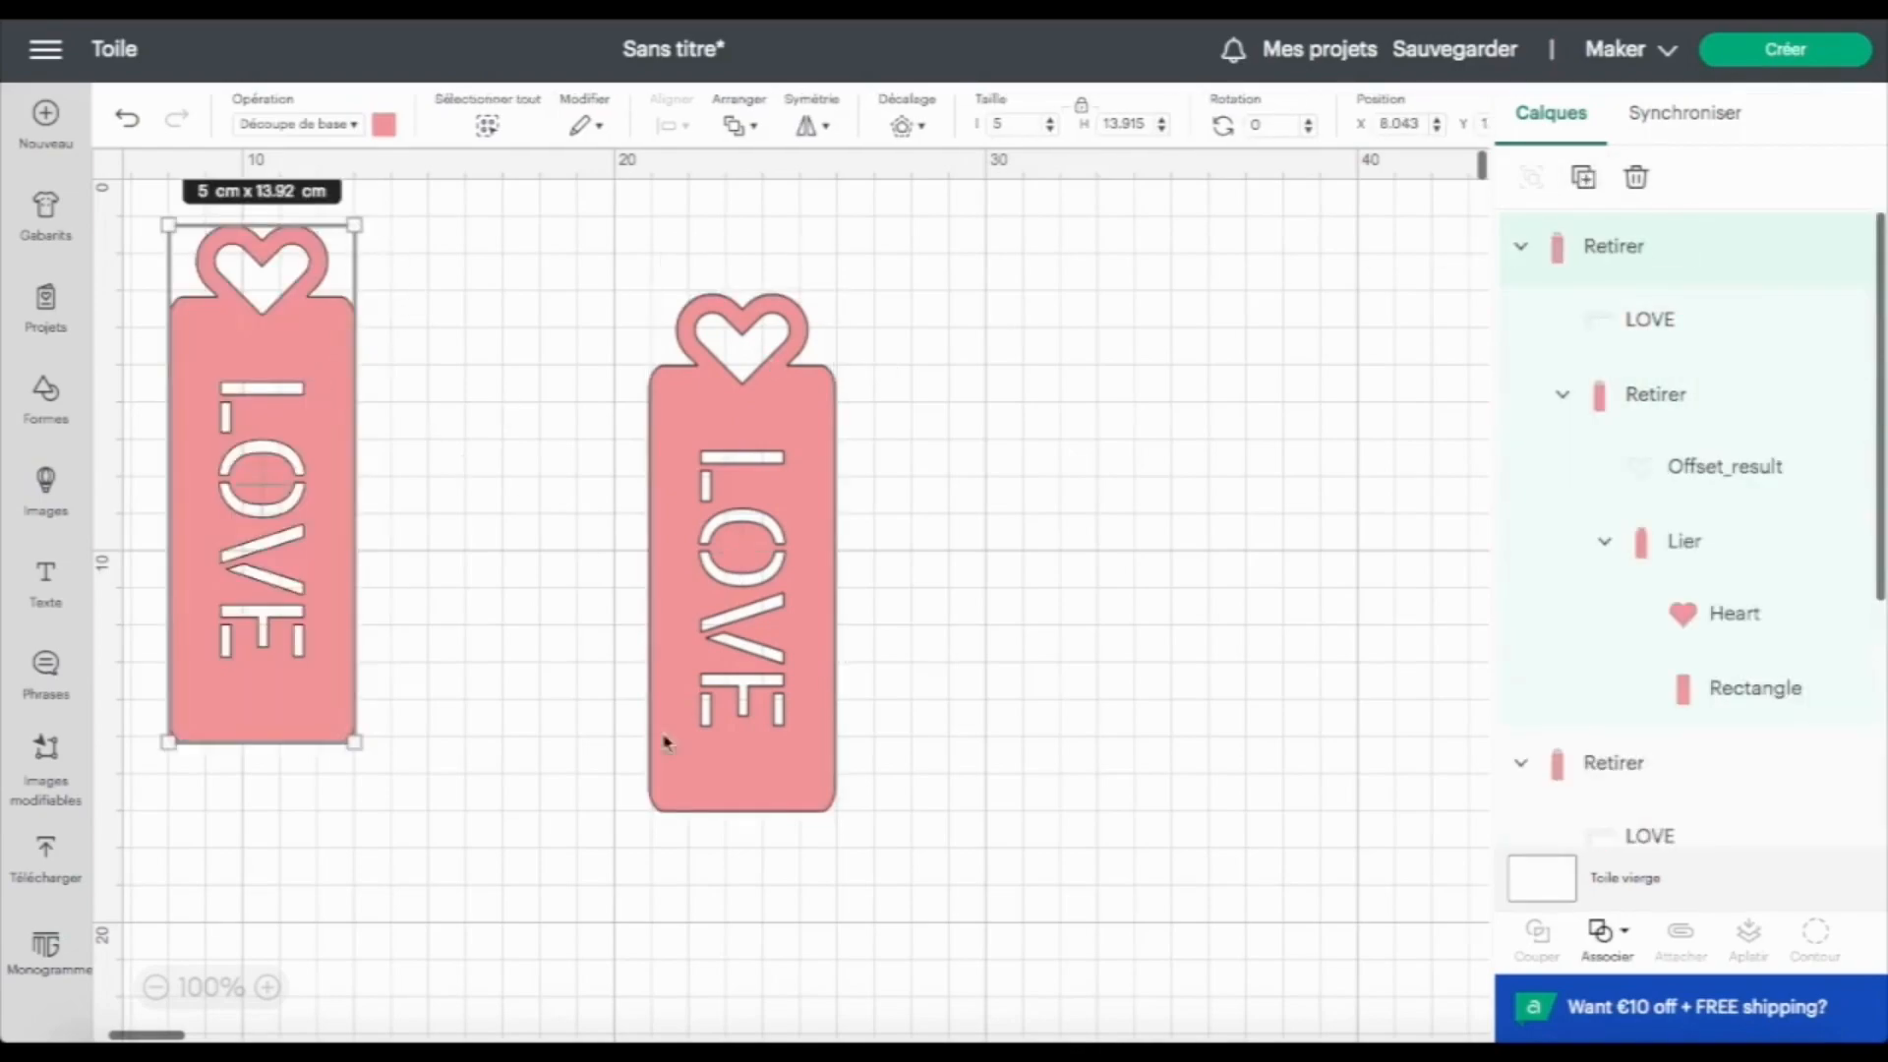
click(1602, 930)
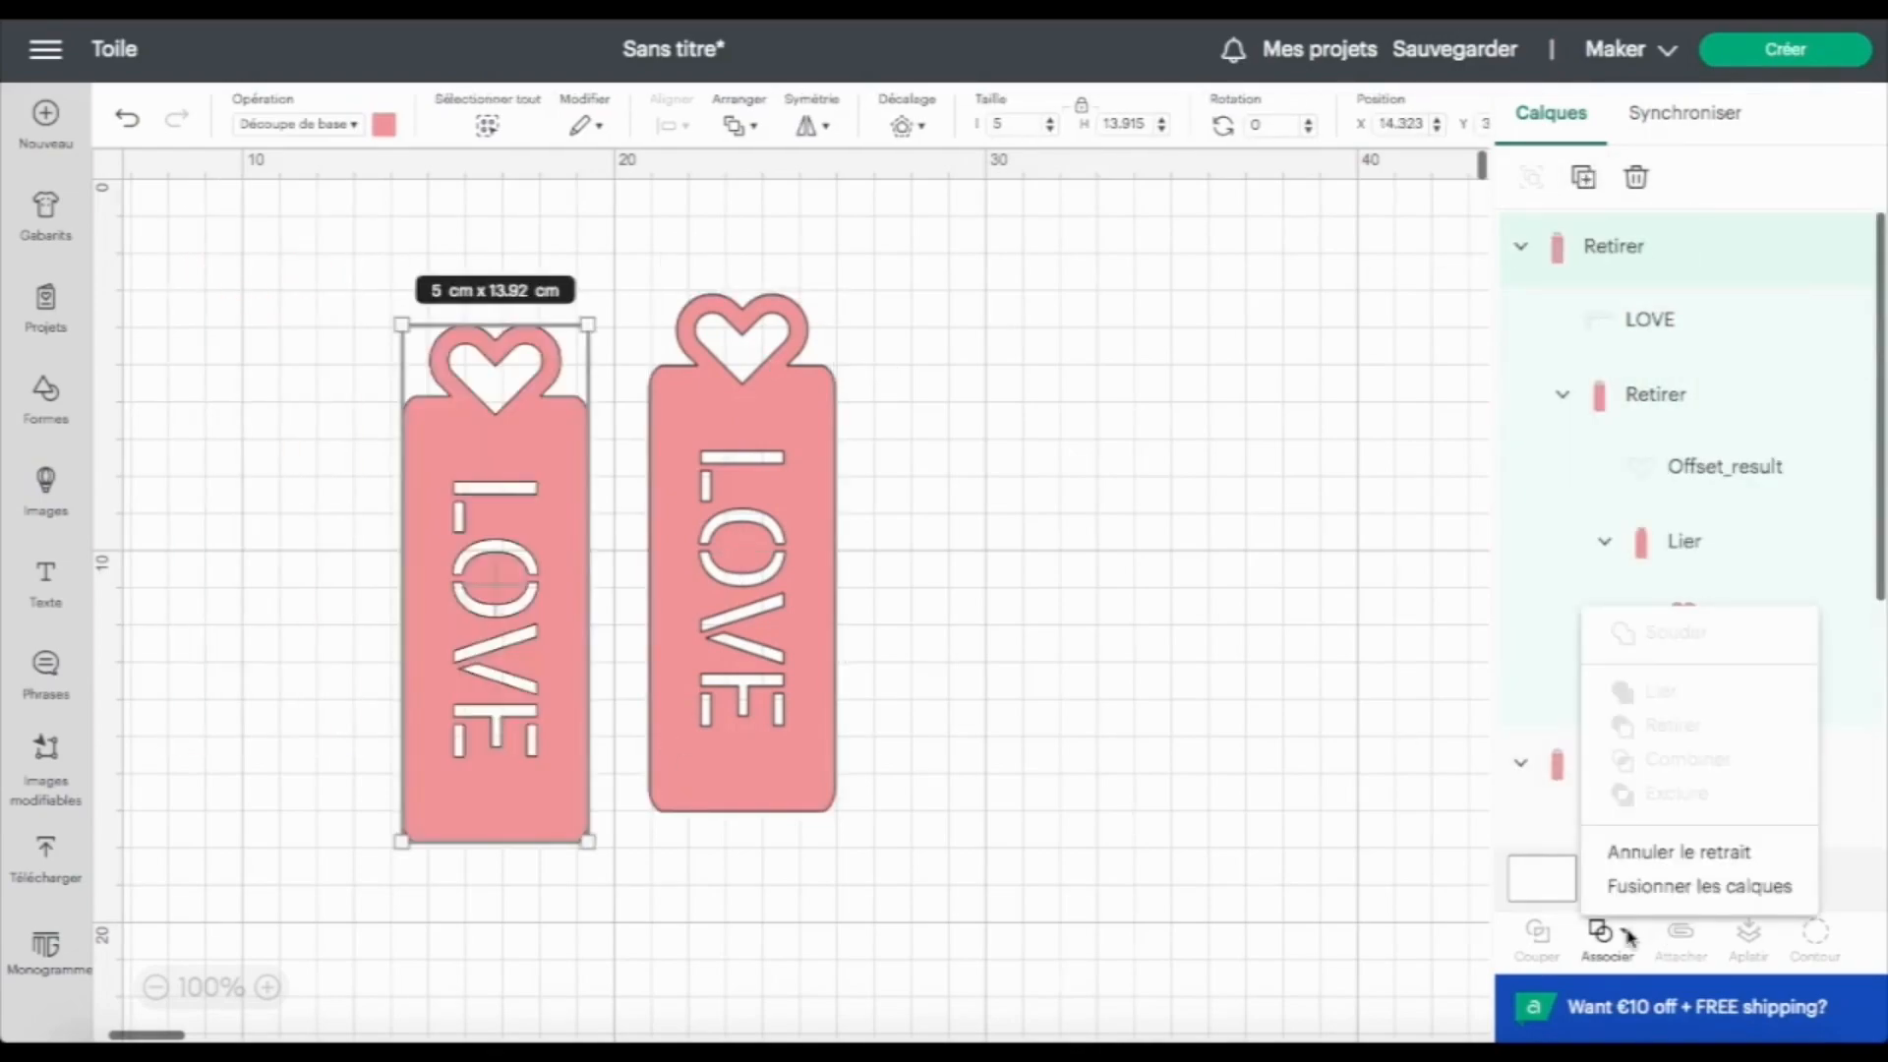
click(1696, 888)
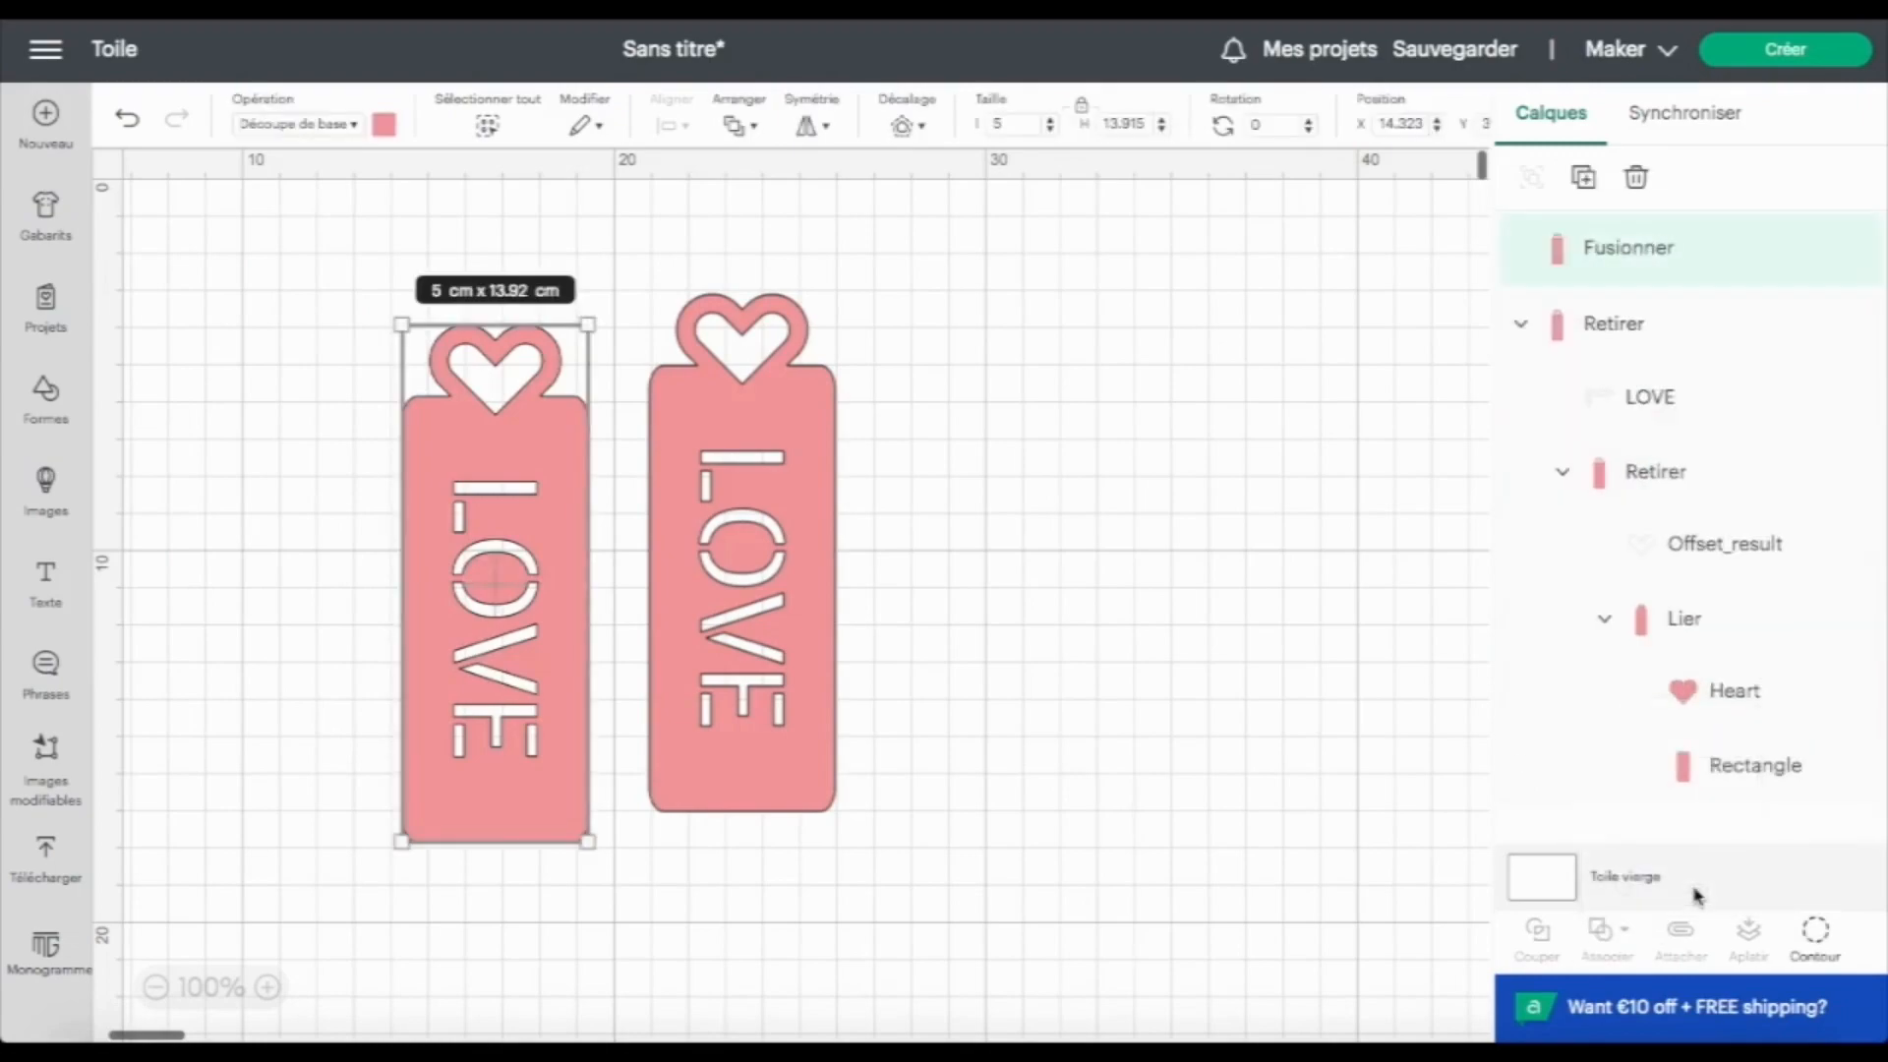
Step: Hide all inner contours of the merged copy with Contour and colour the solid shape dark red
click(1816, 942)
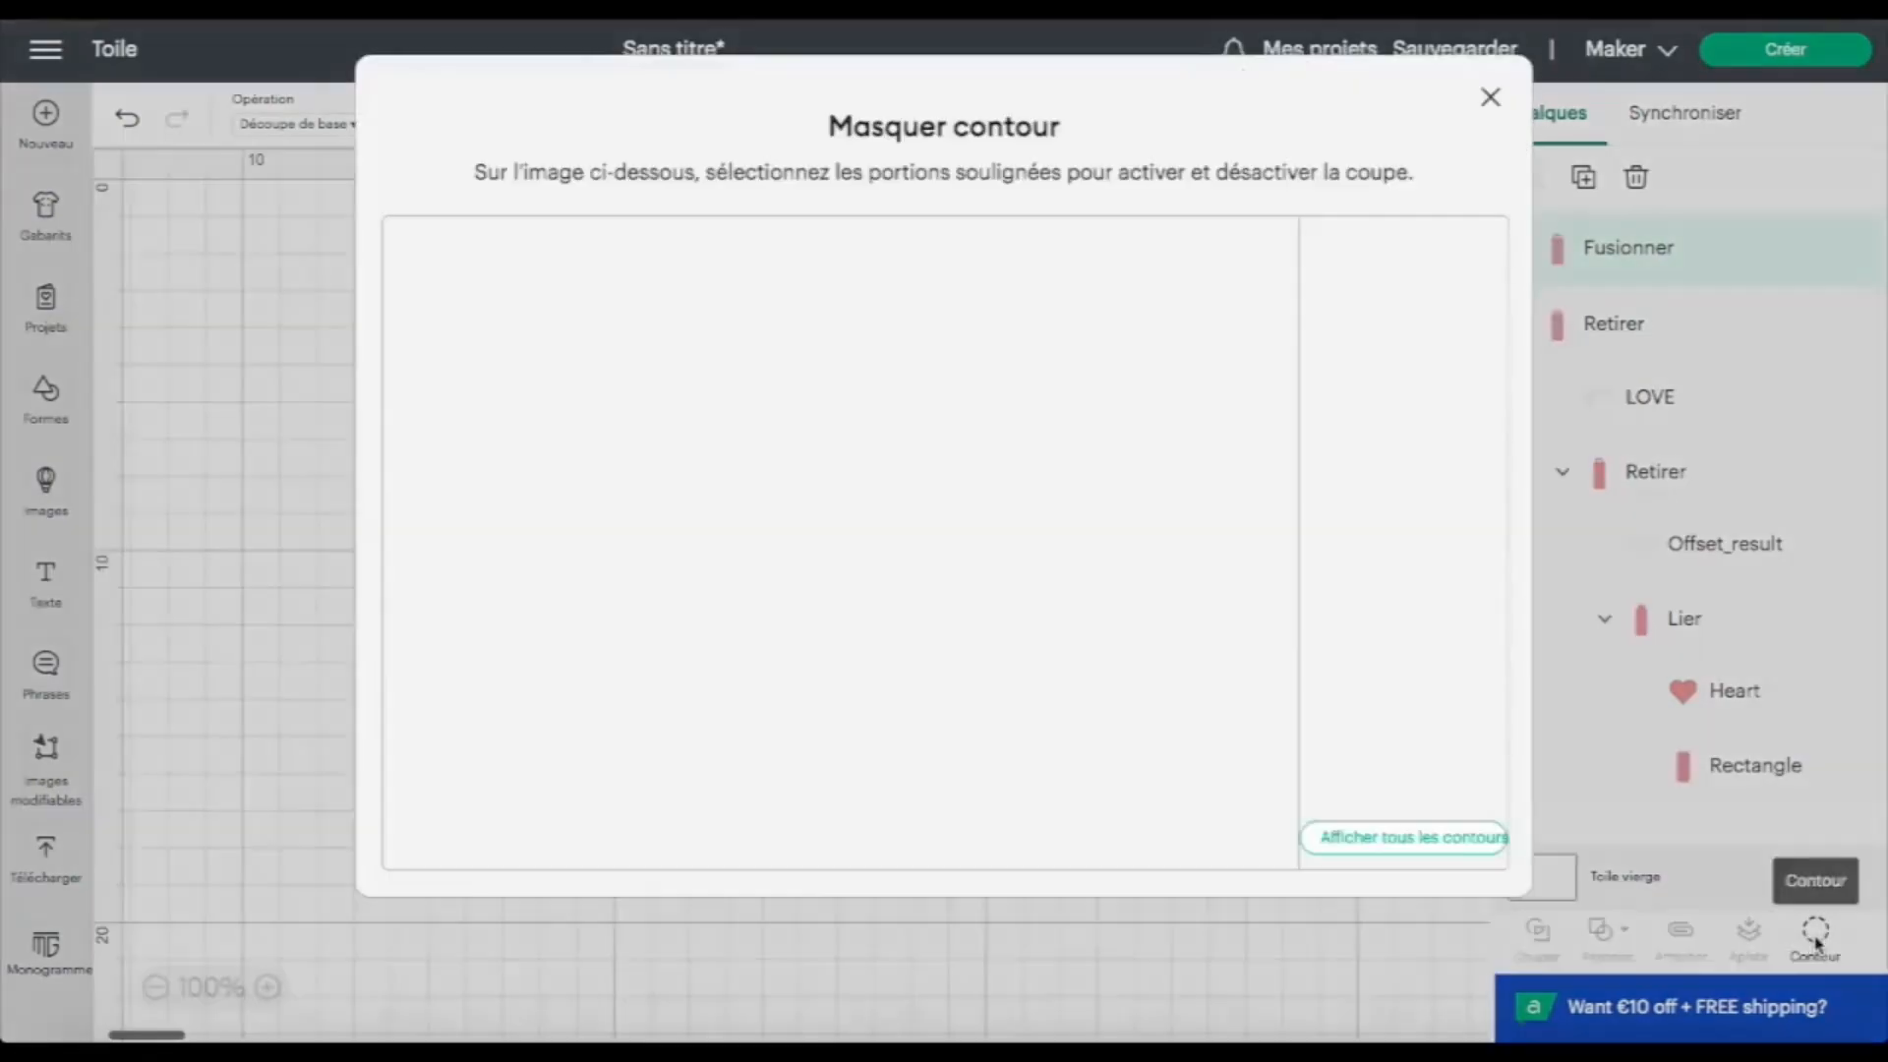
click(1344, 853)
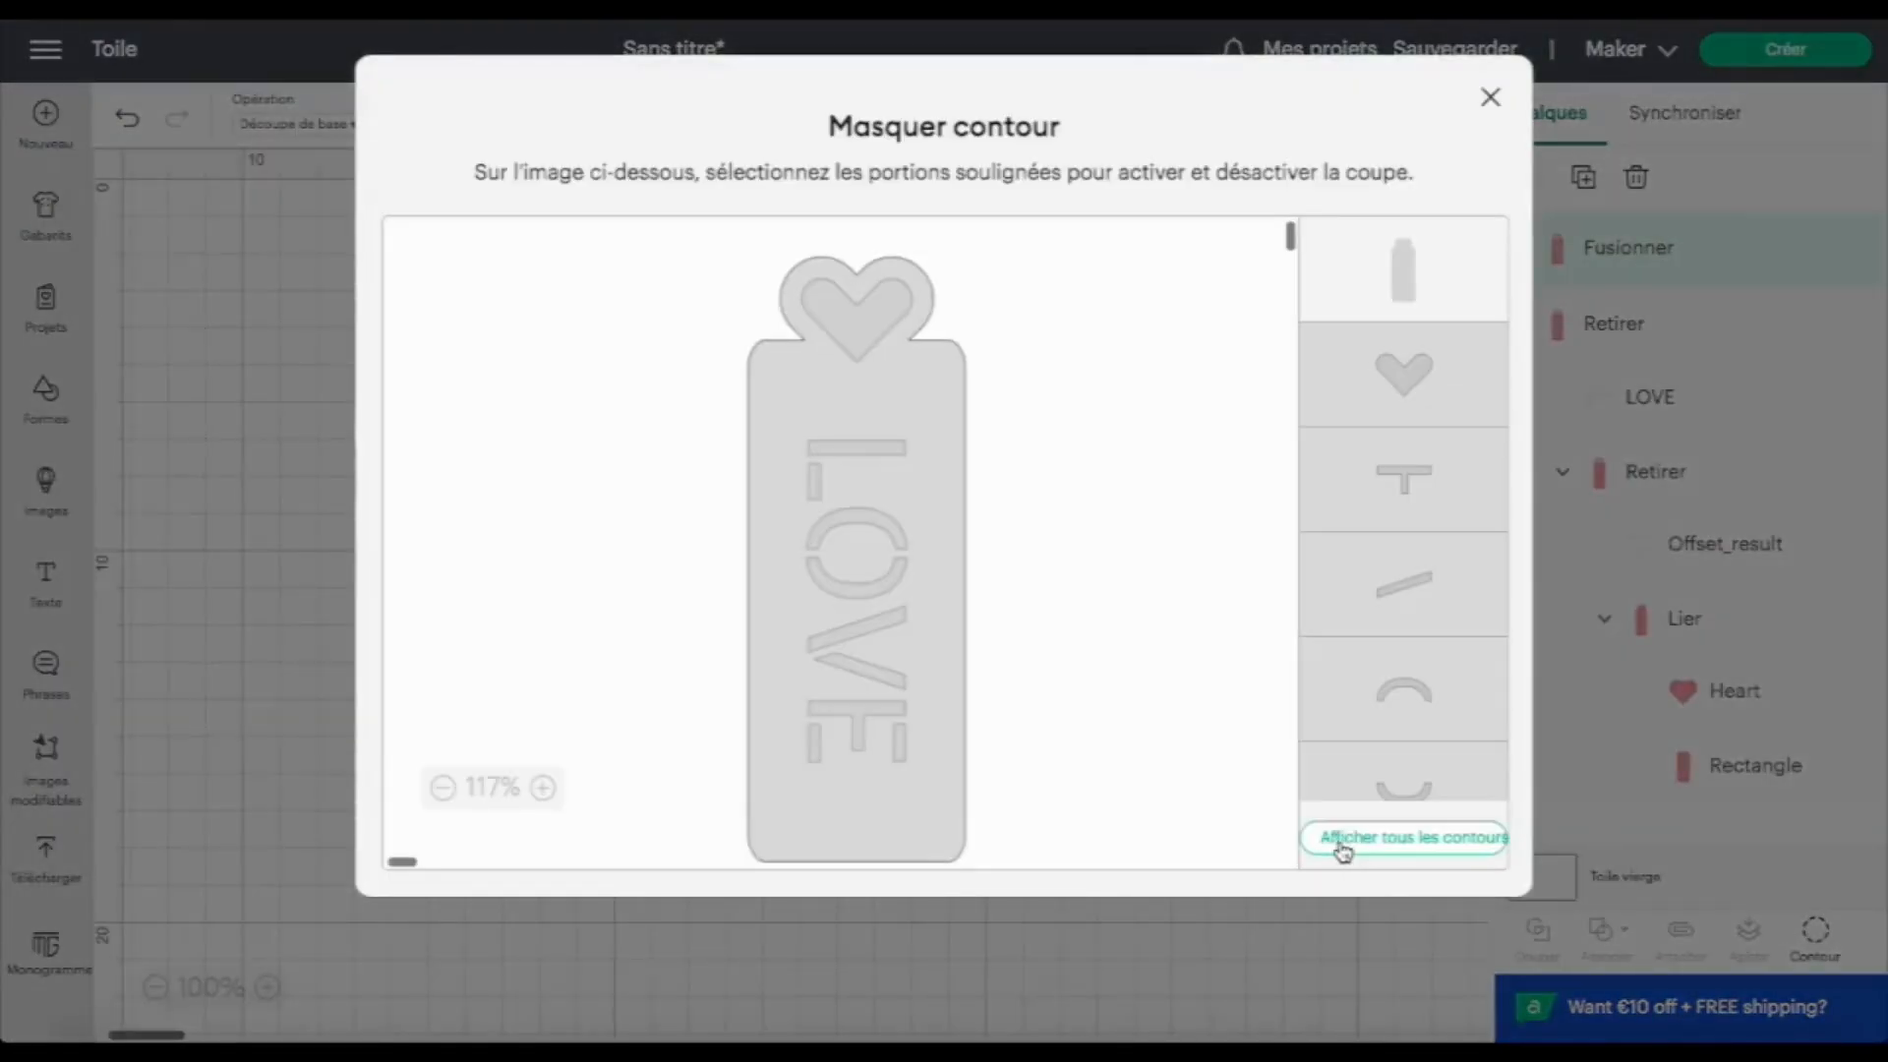
click(1491, 97)
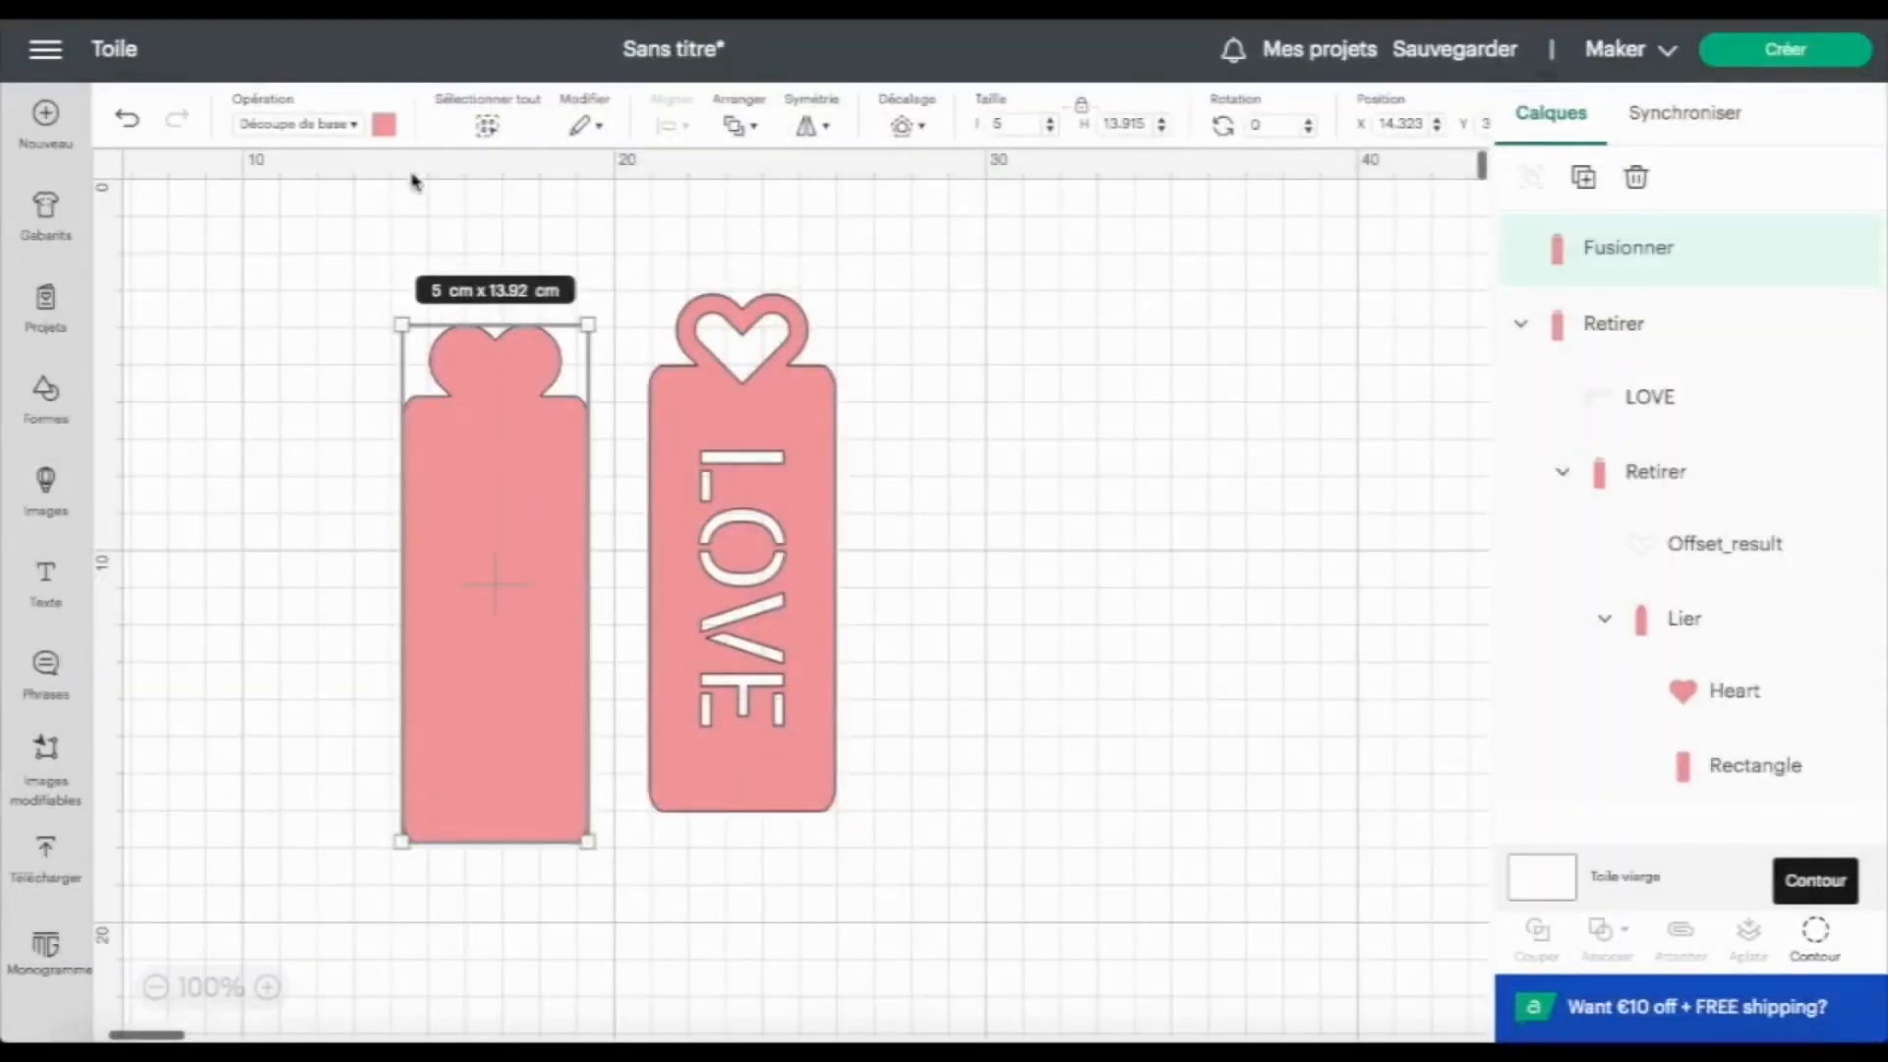
click(383, 125)
click(411, 339)
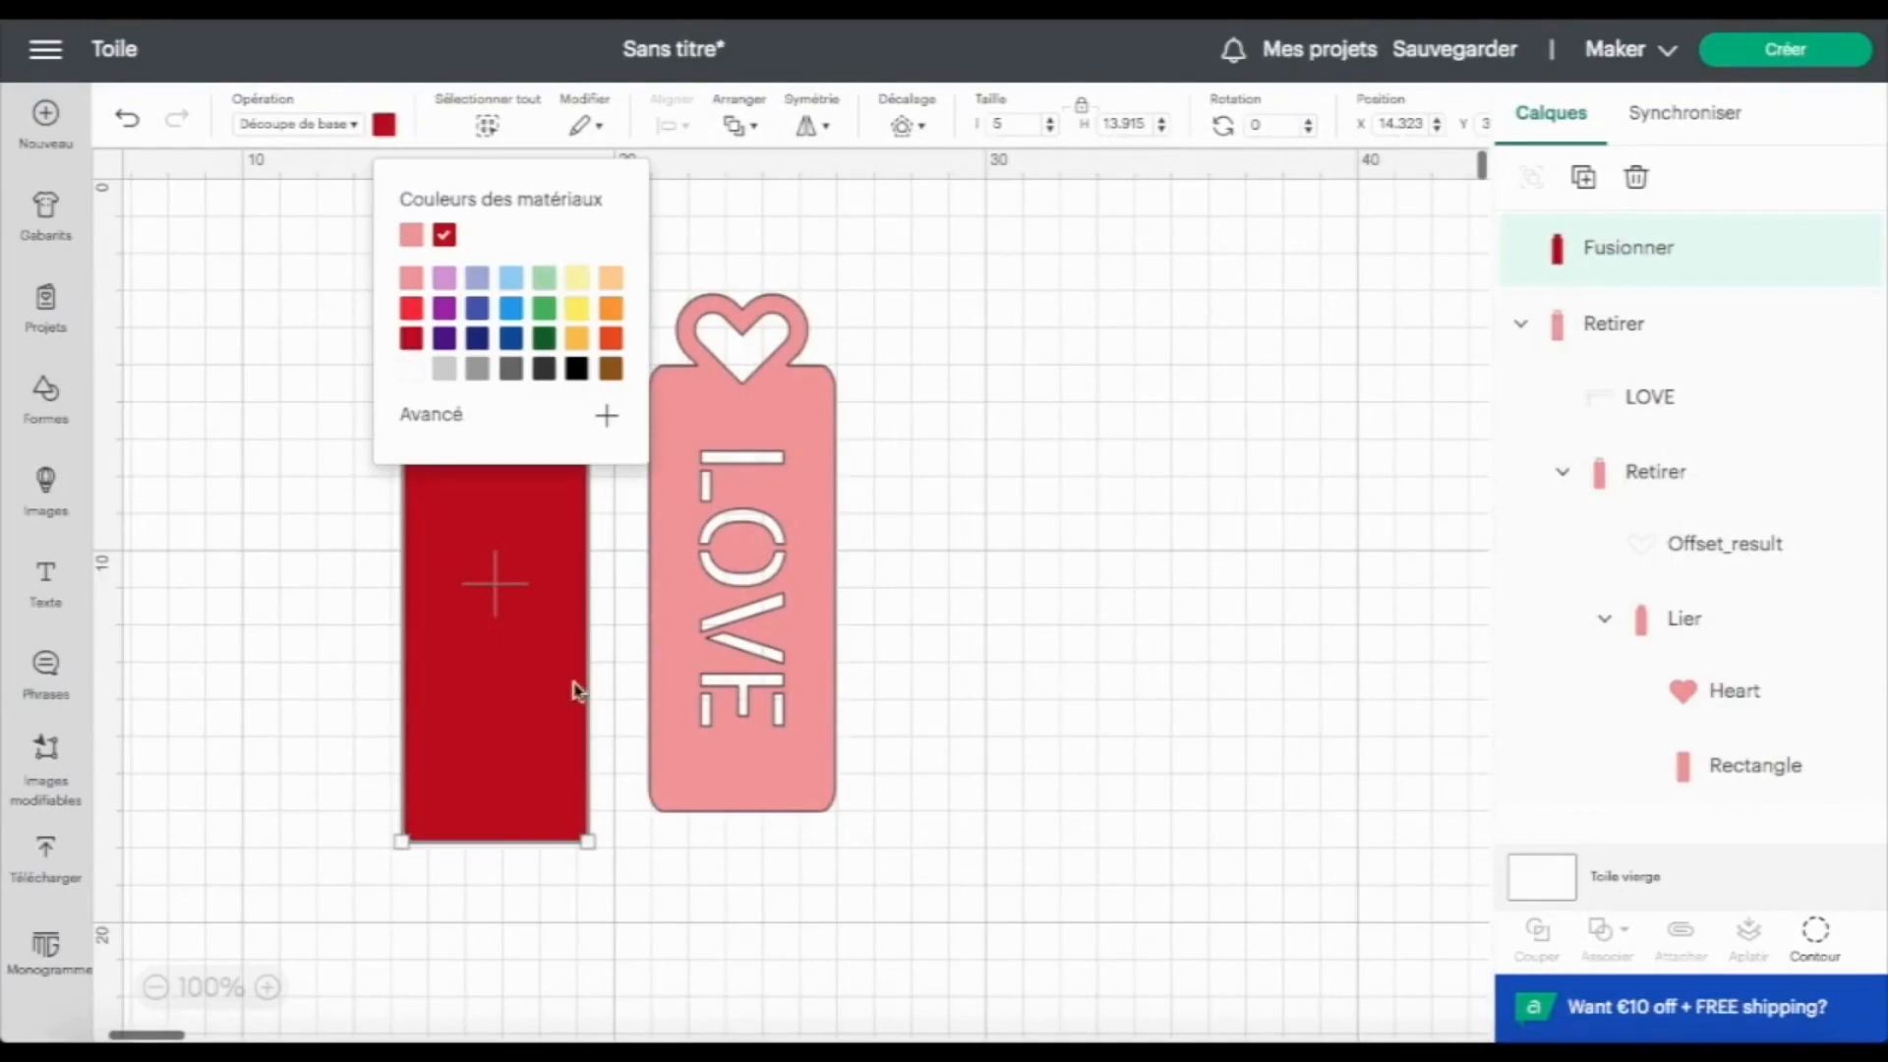
Step: Place the pink LOVE tag over the dark red backing shape and bring it to the front
click(767, 457)
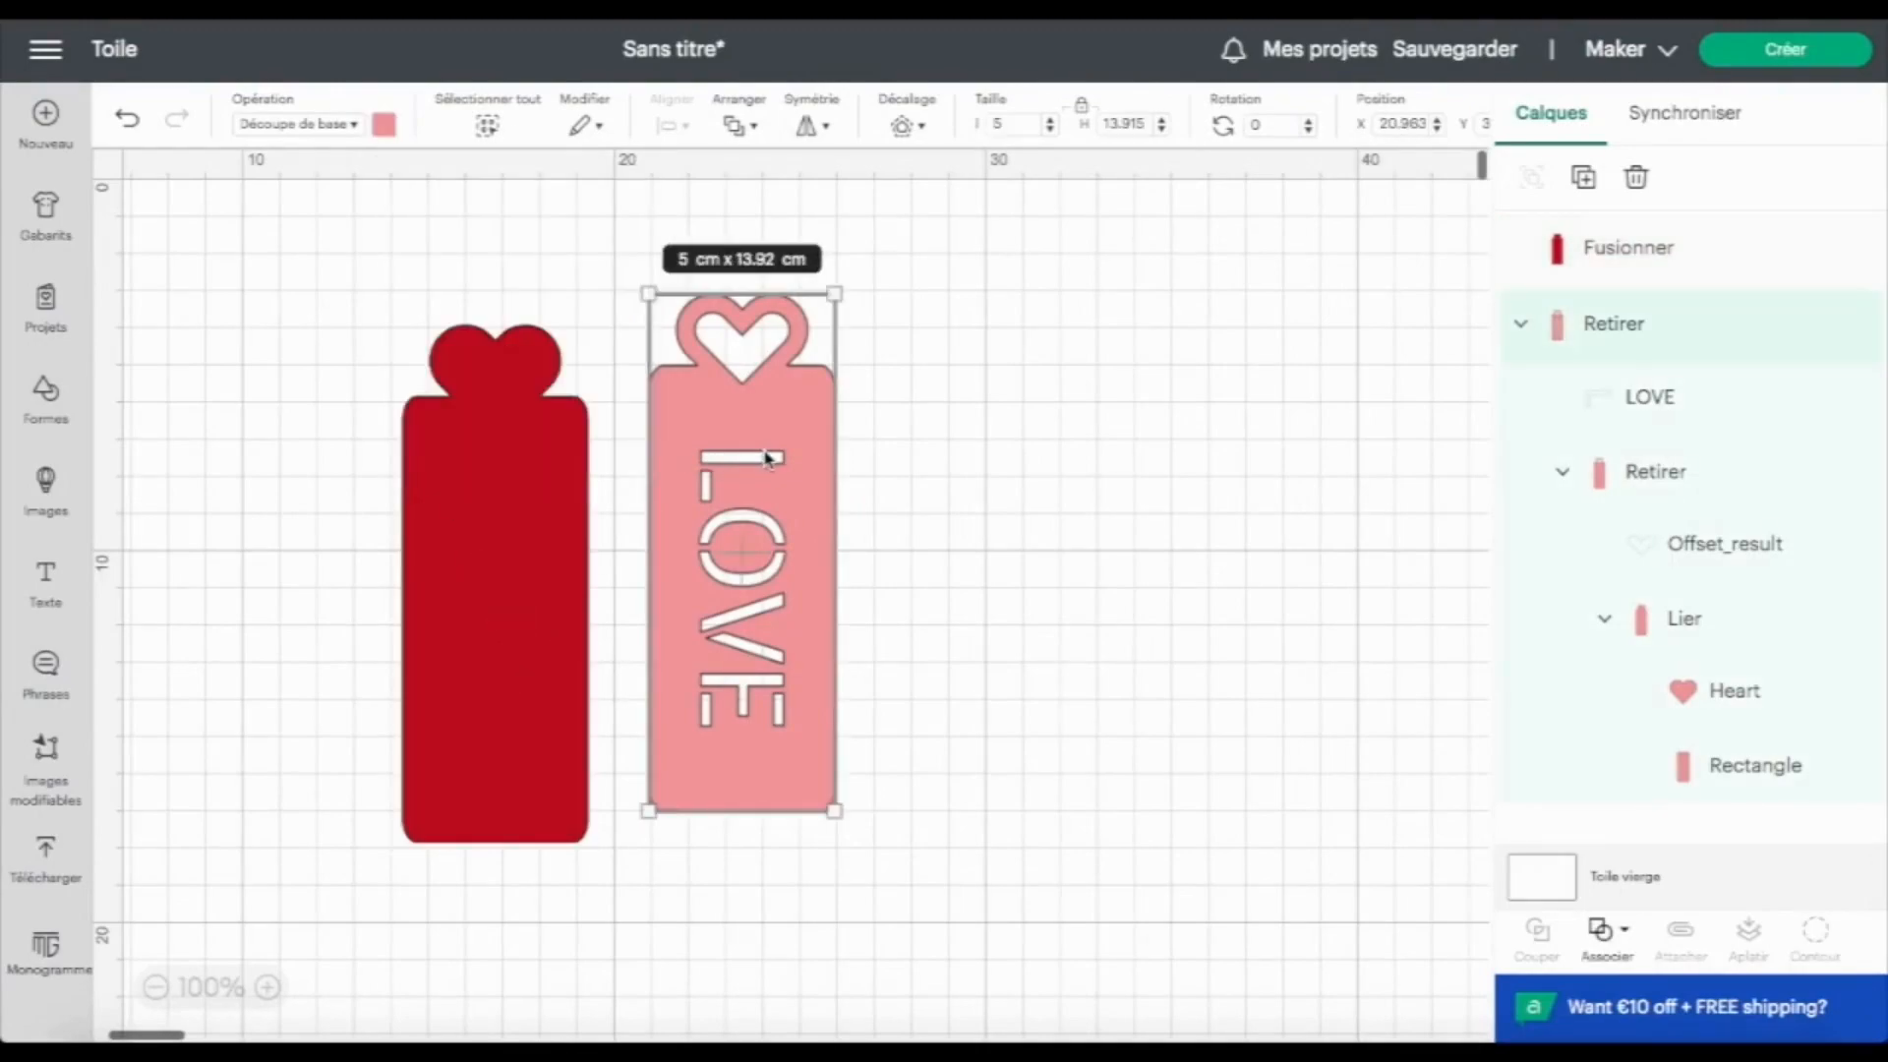
drag(769, 456, 527, 489)
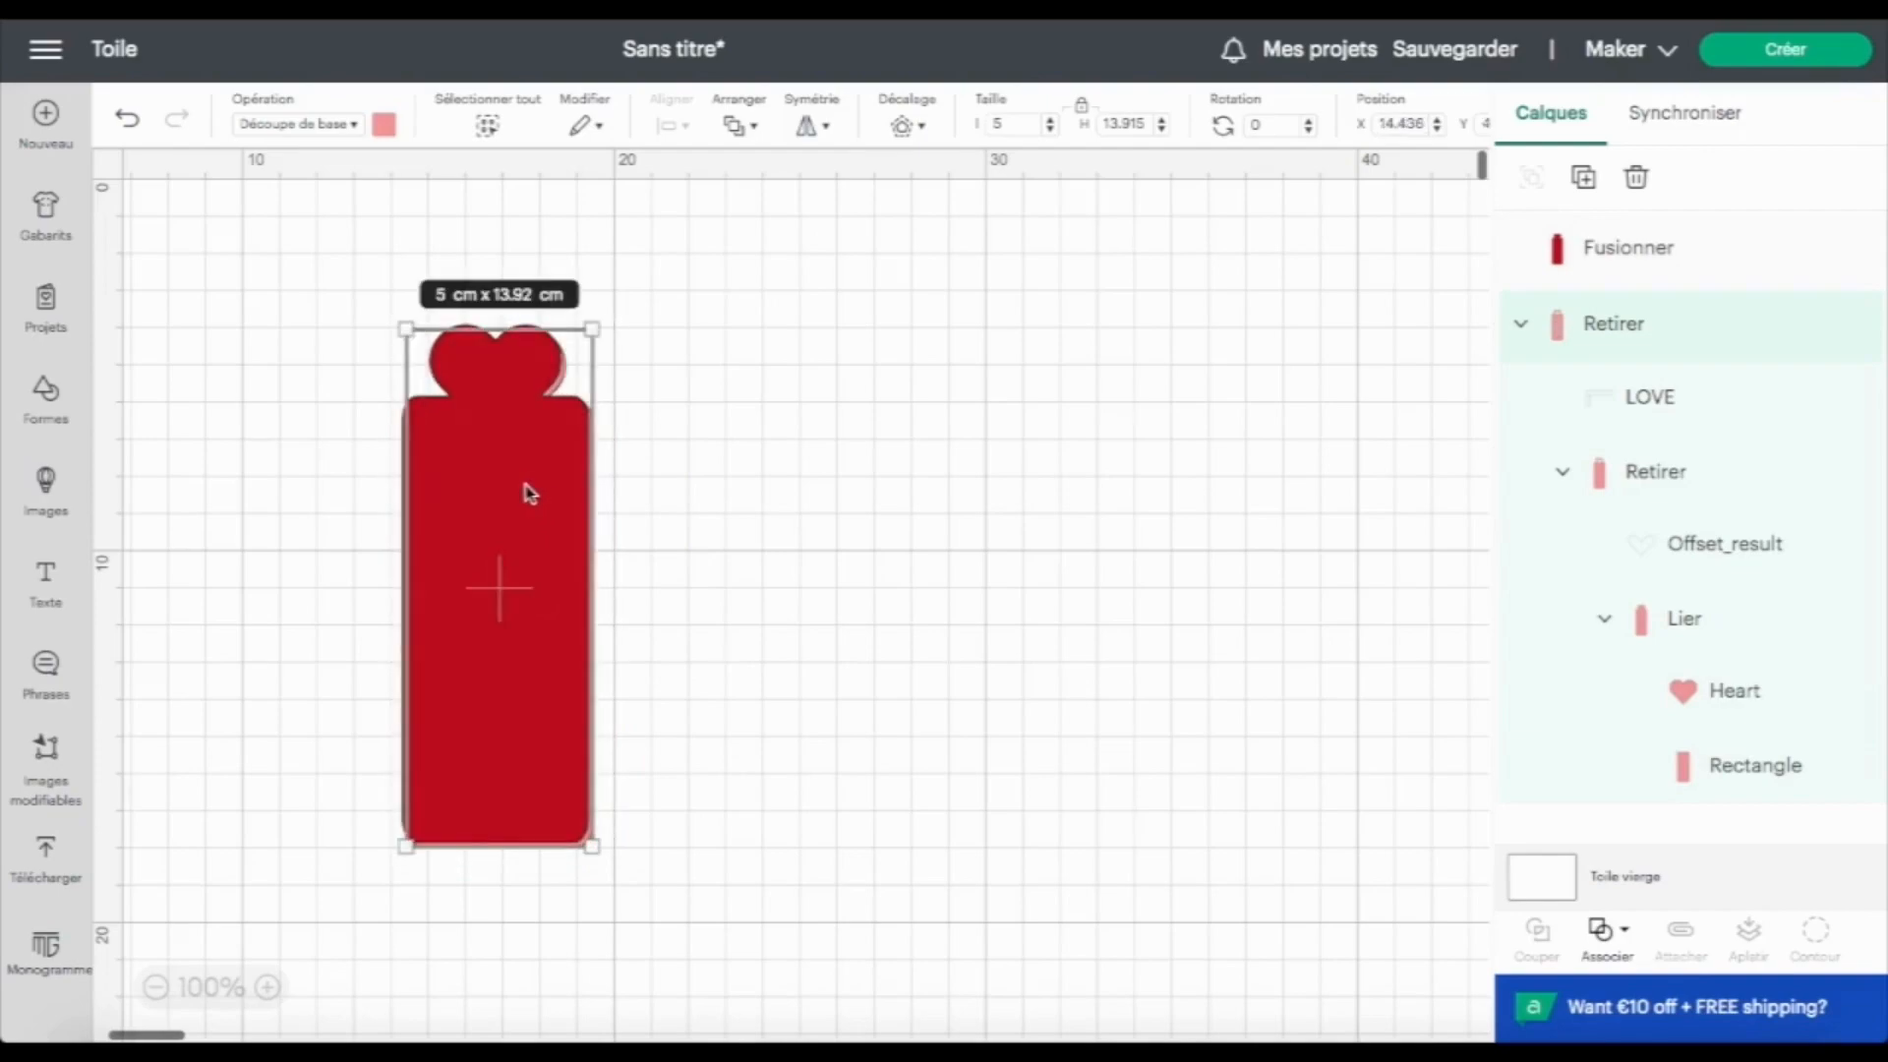
click(728, 126)
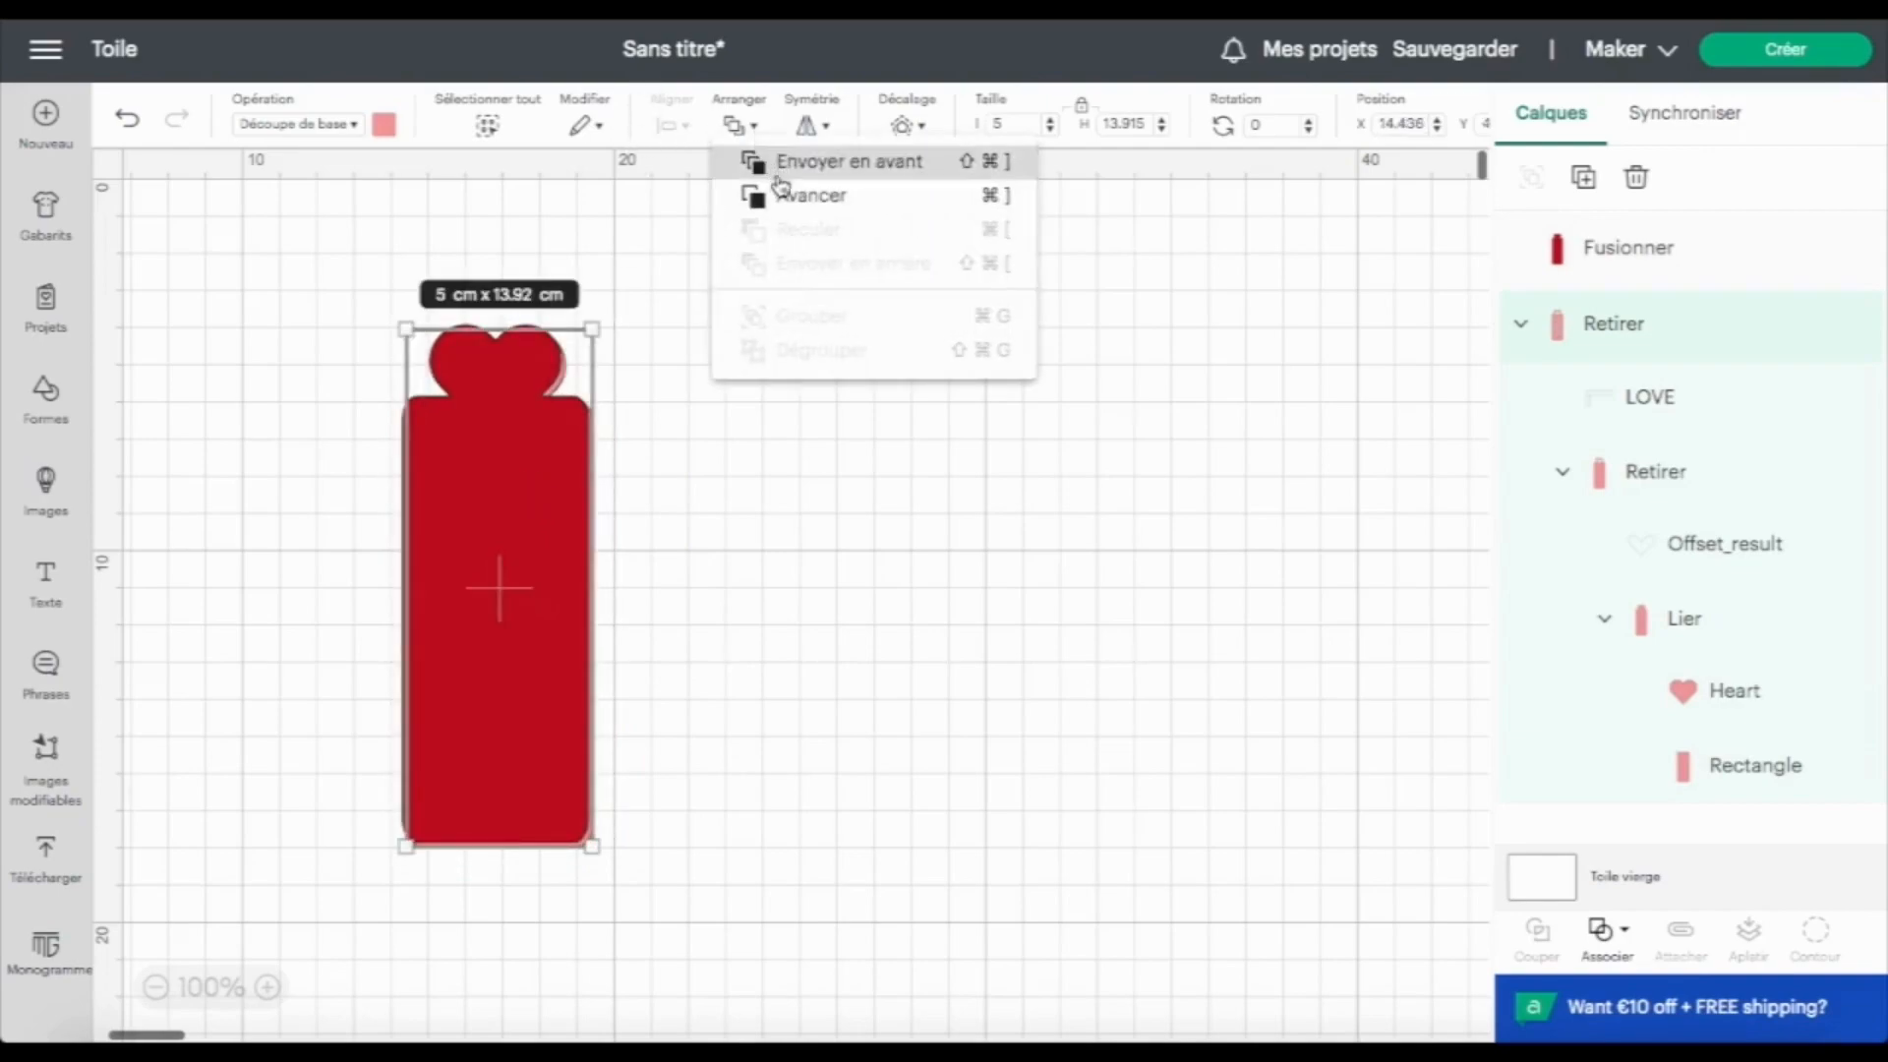
click(752, 159)
Step: Centre the pink tag and red backing on each other with Centrer, and move both to about X 24.82, Y 2.6
drag(319, 280, 747, 934)
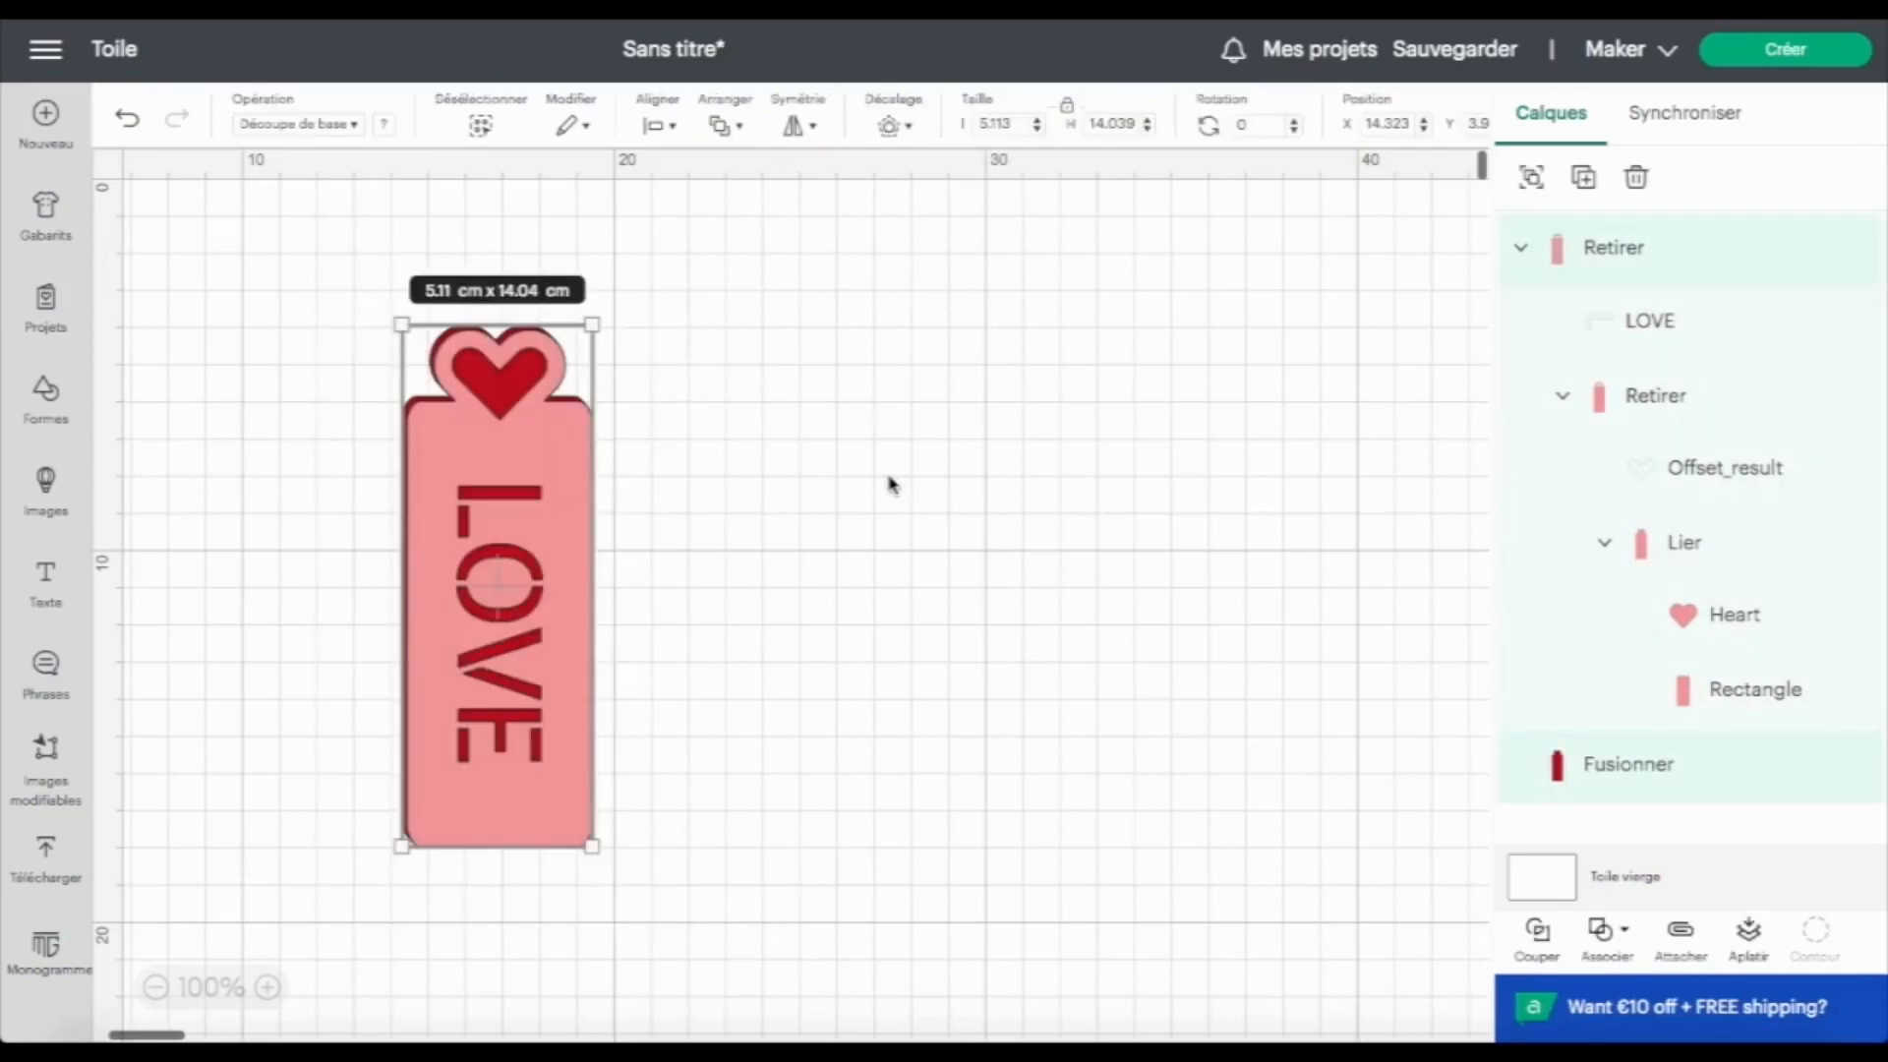
click(659, 126)
click(723, 401)
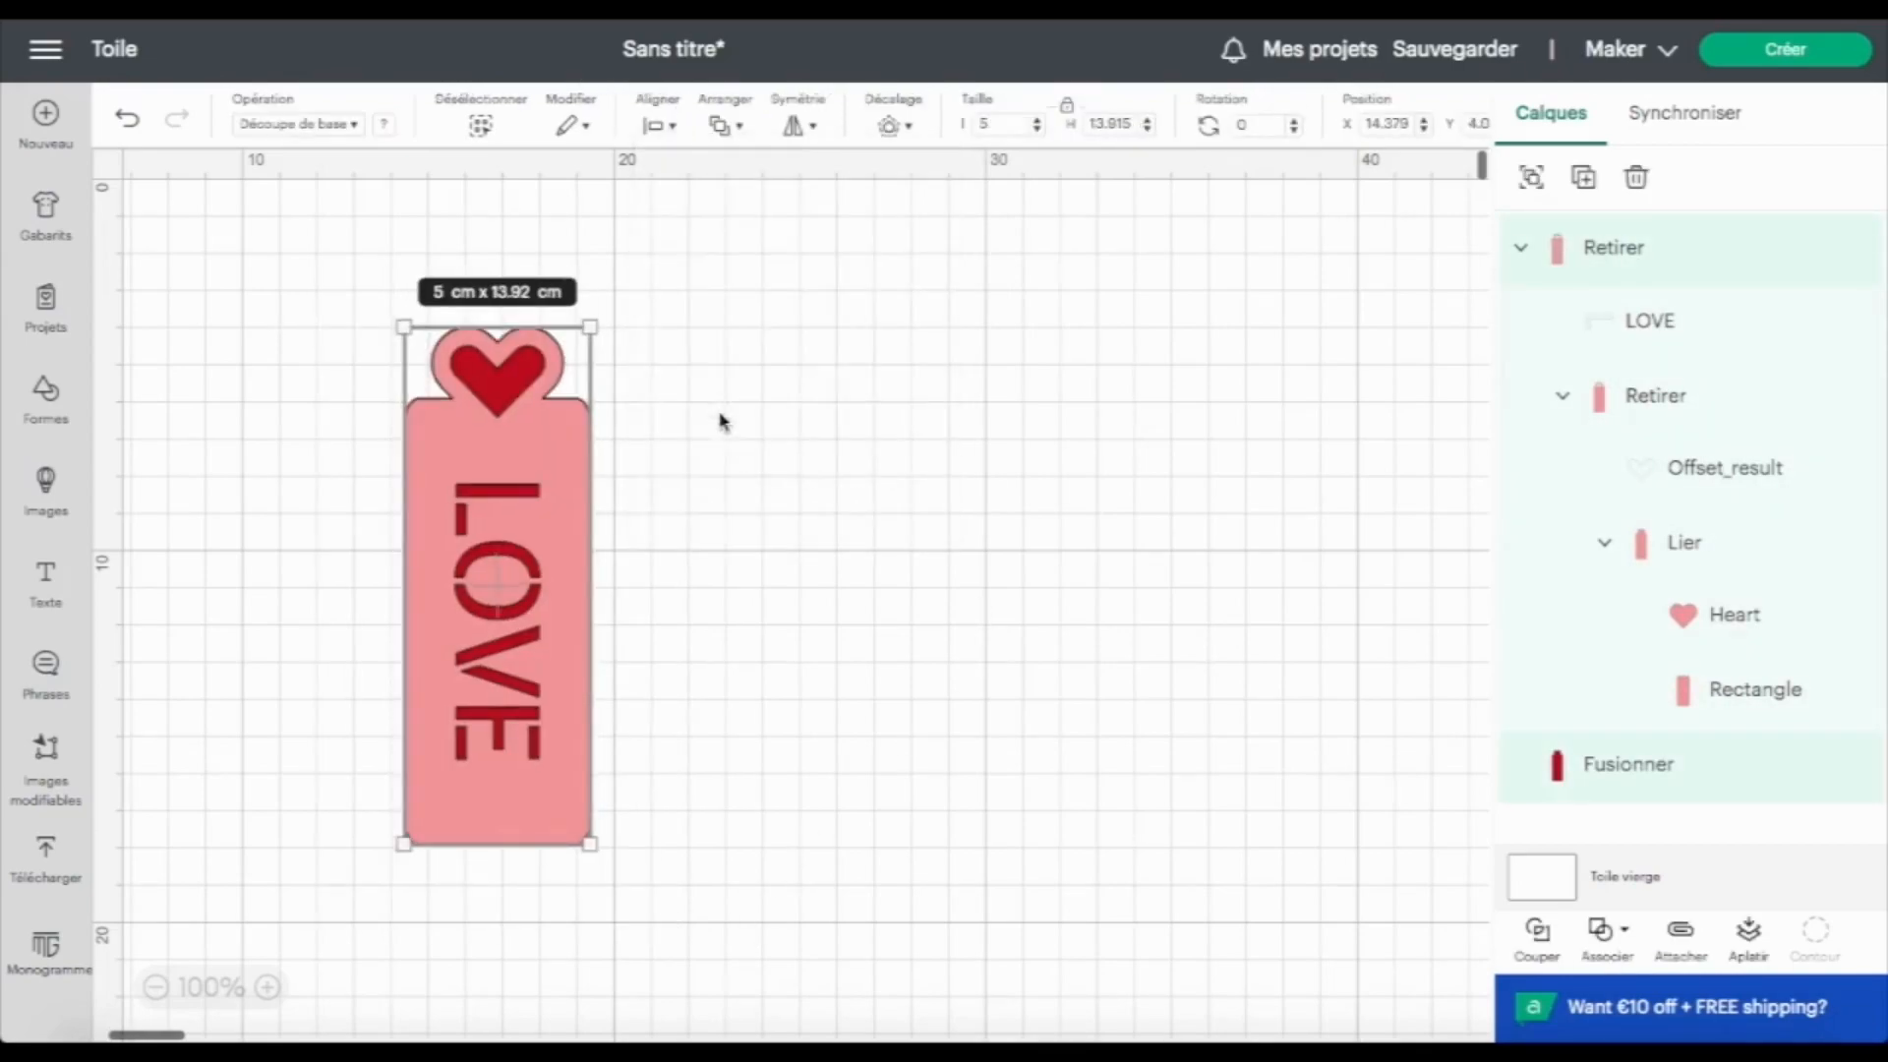
drag(549, 482, 938, 429)
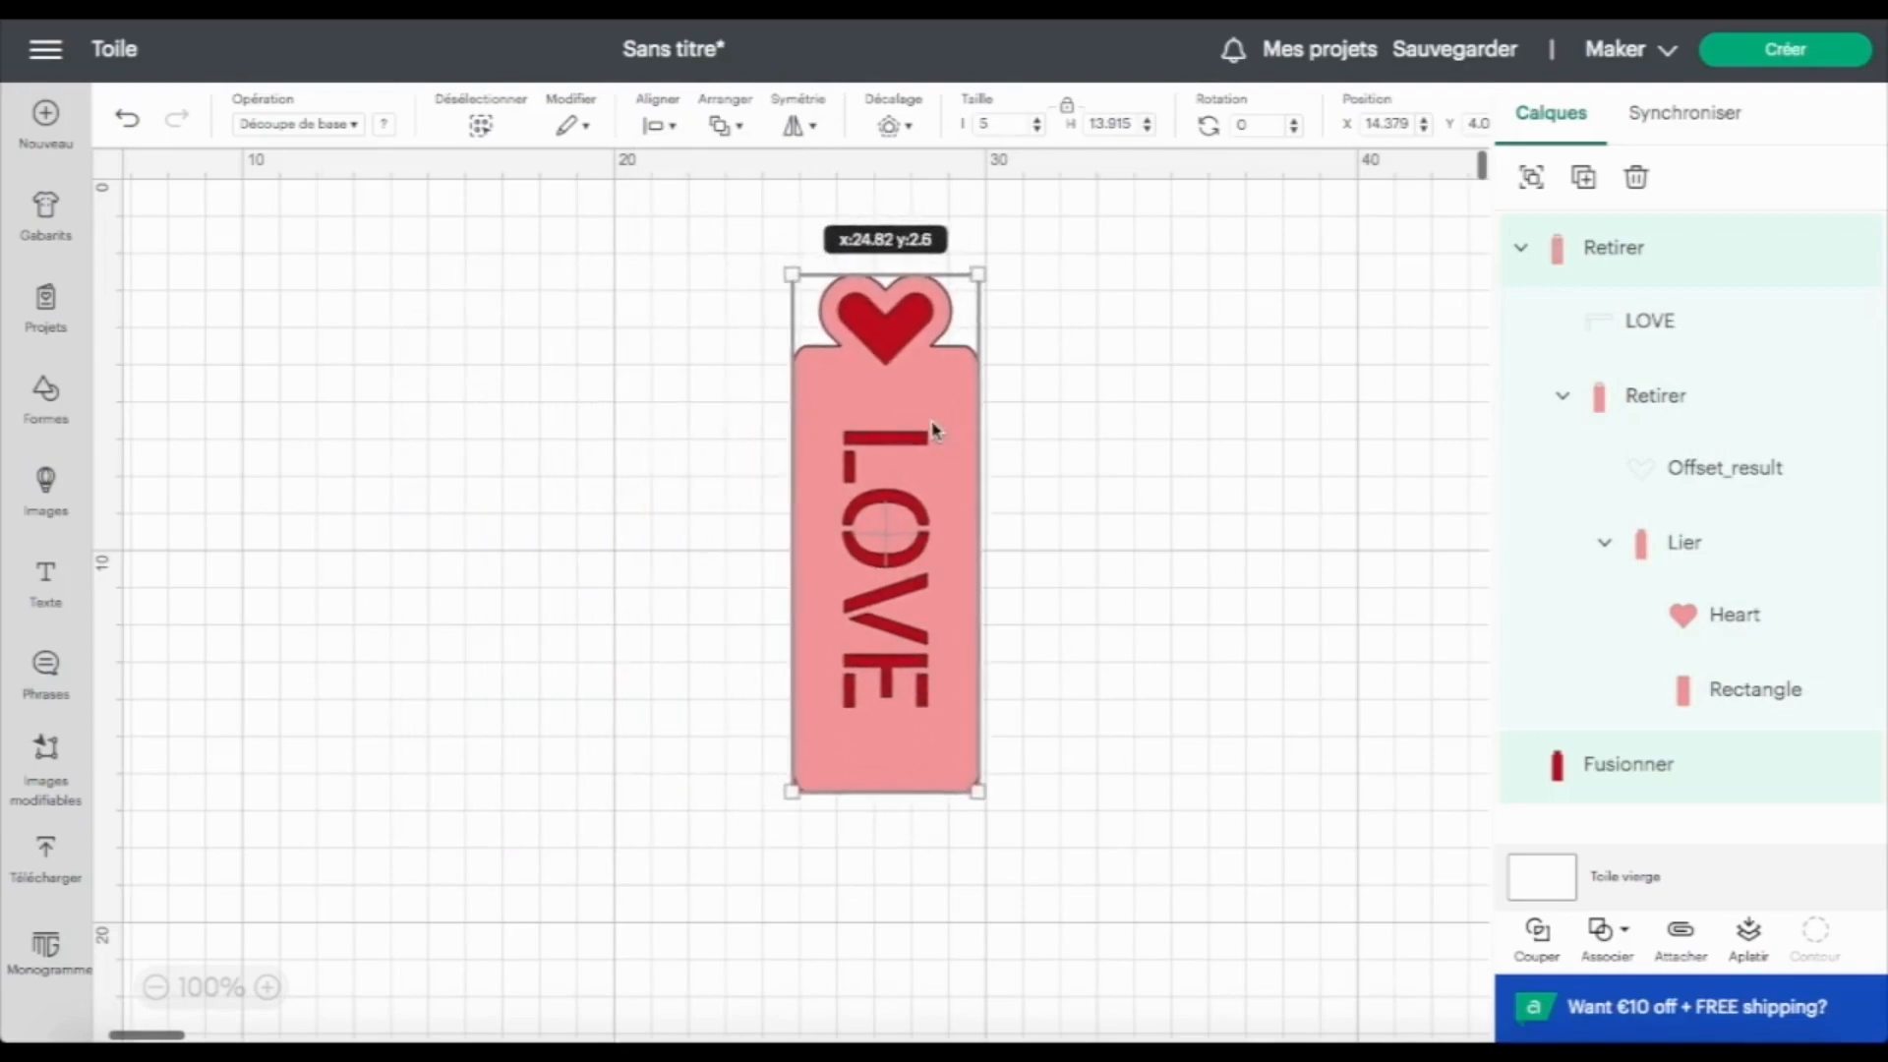
click(652, 612)
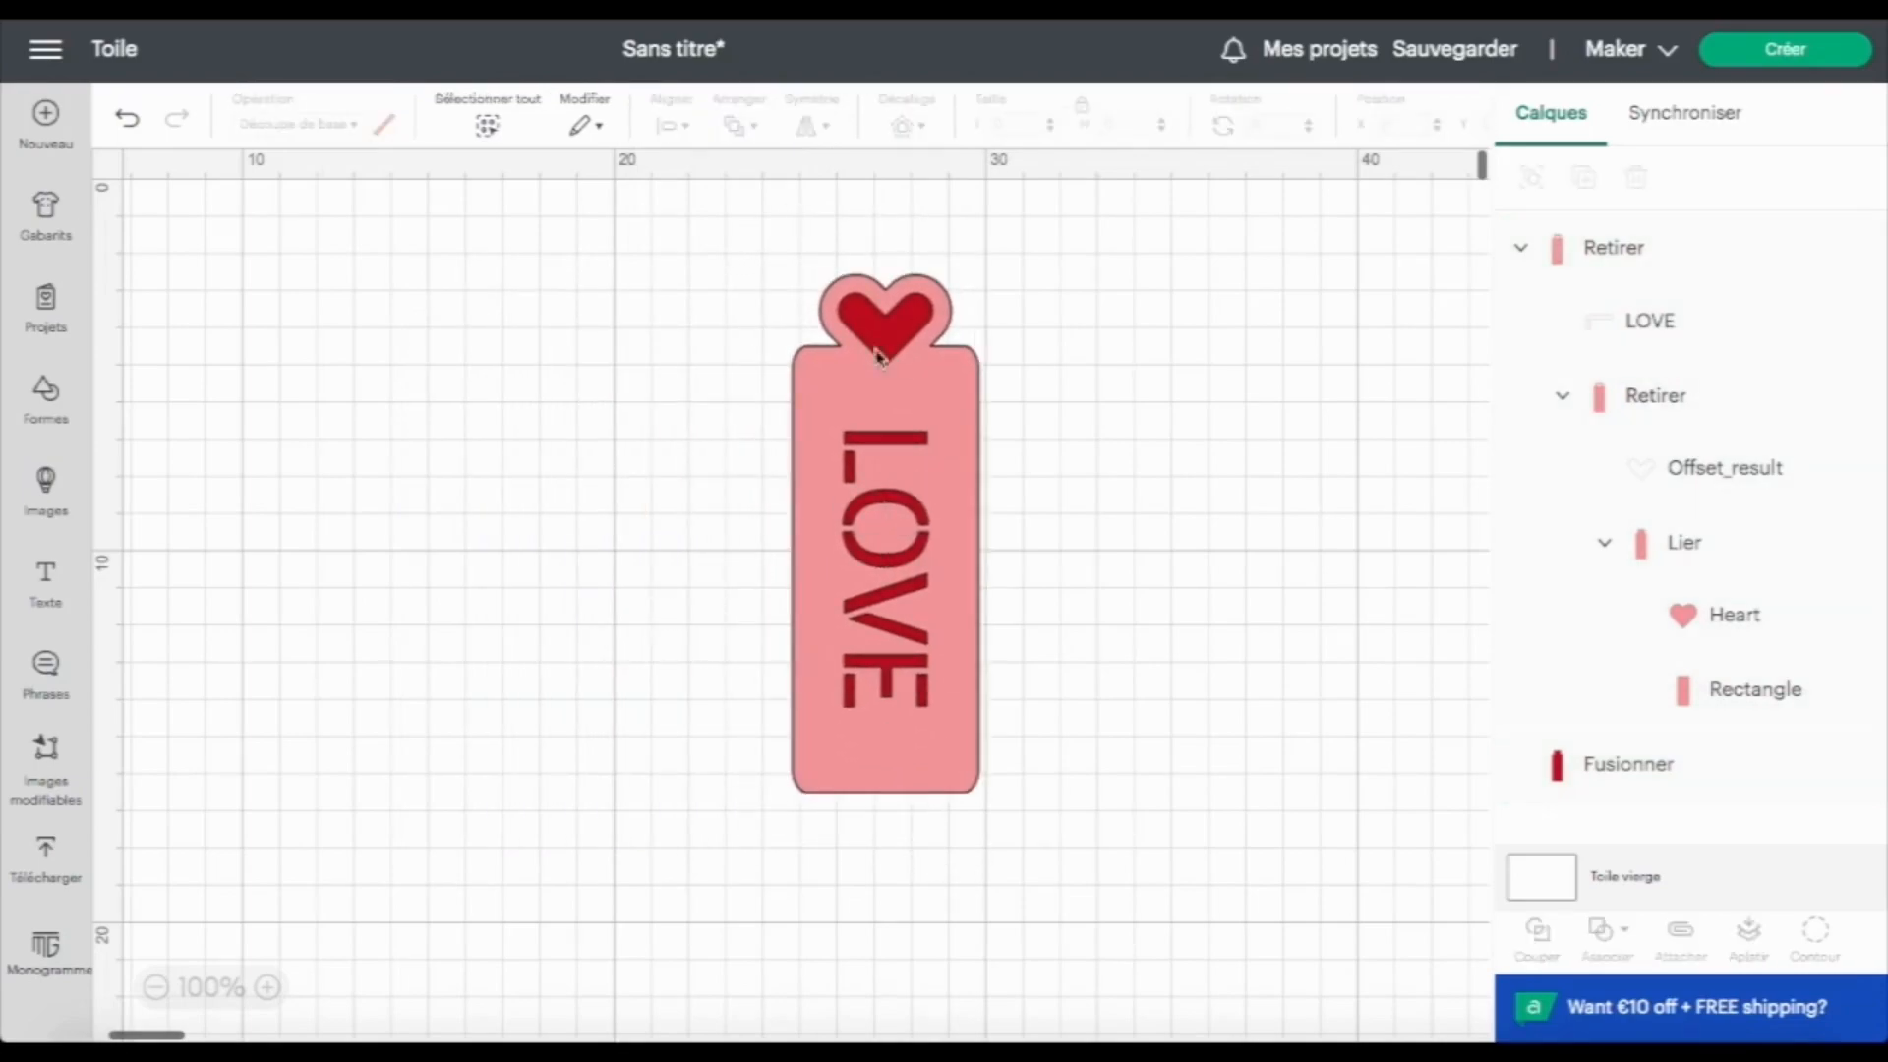